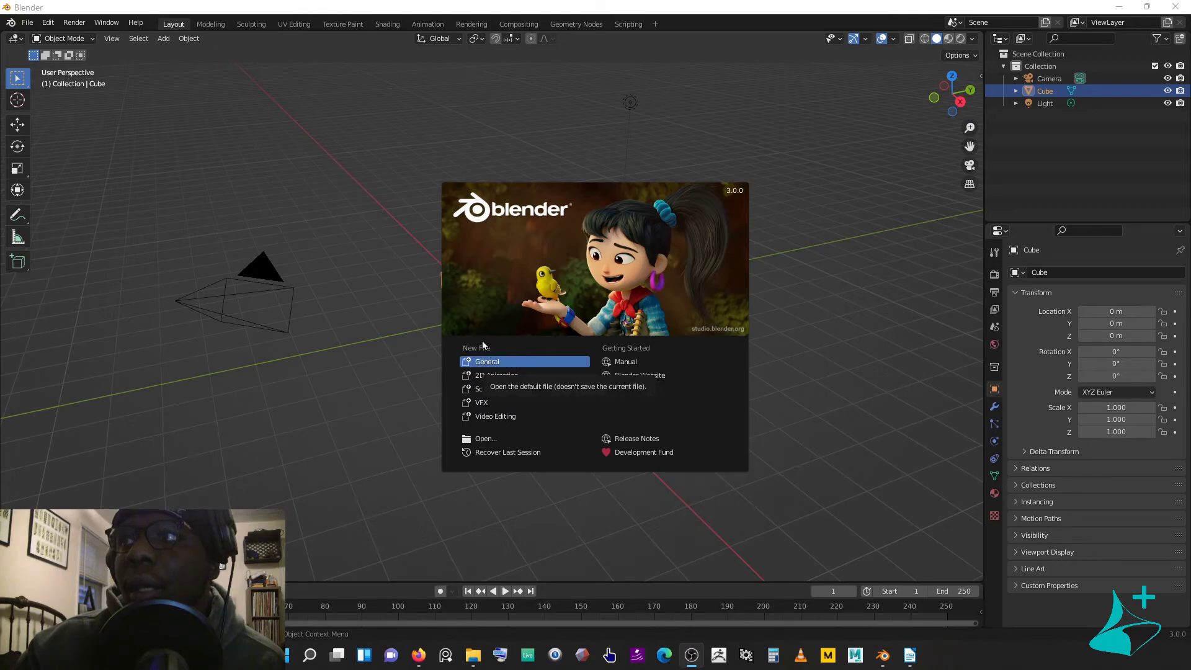
Step: Dismiss the splash screen and delete the default camera, cube and light from the scene
click(507, 363)
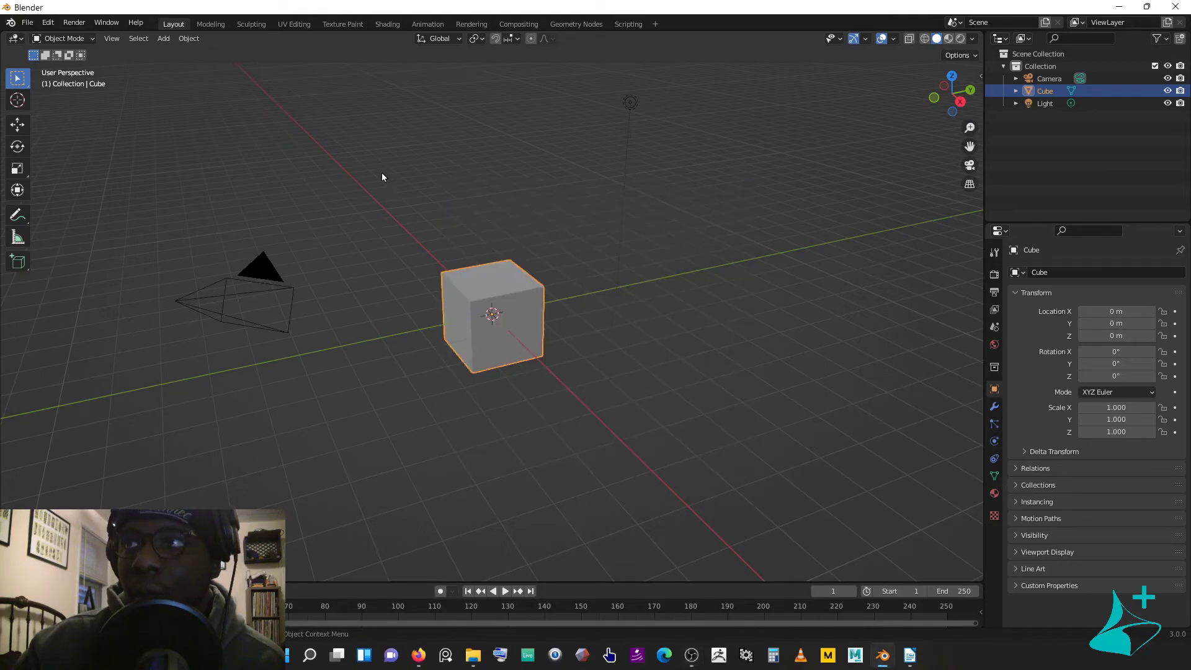
click(271, 282)
click(516, 350)
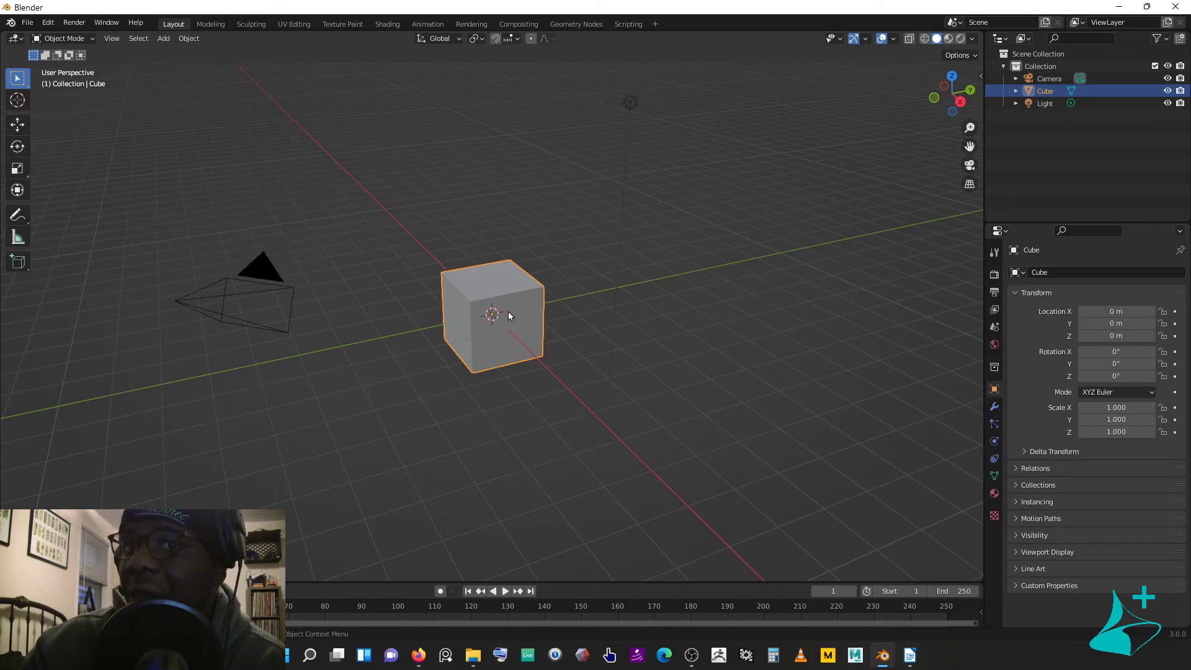
click(630, 102)
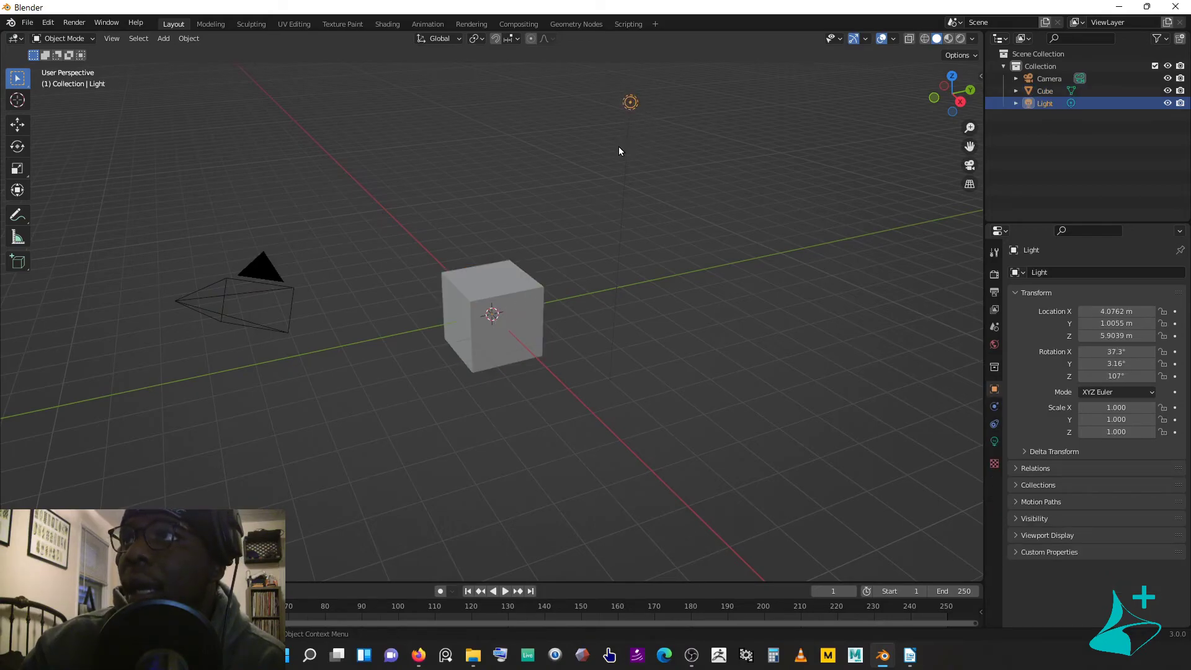
drag(397, 354, 209, 210)
drag(630, 427, 90, 66)
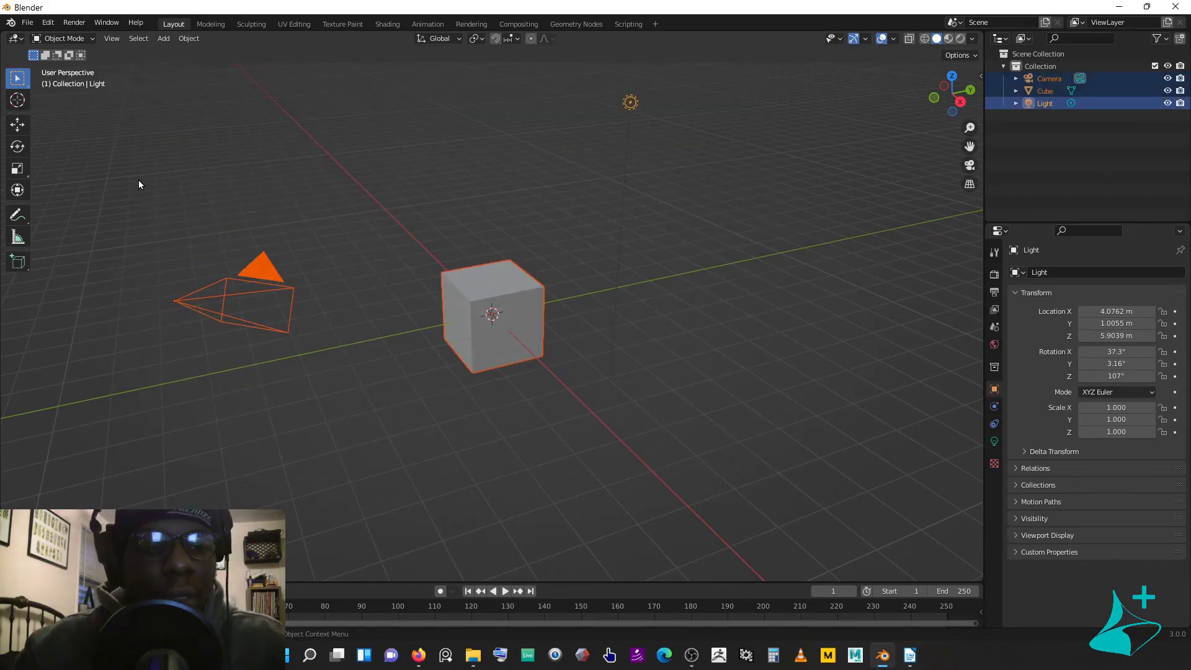
key(Delete)
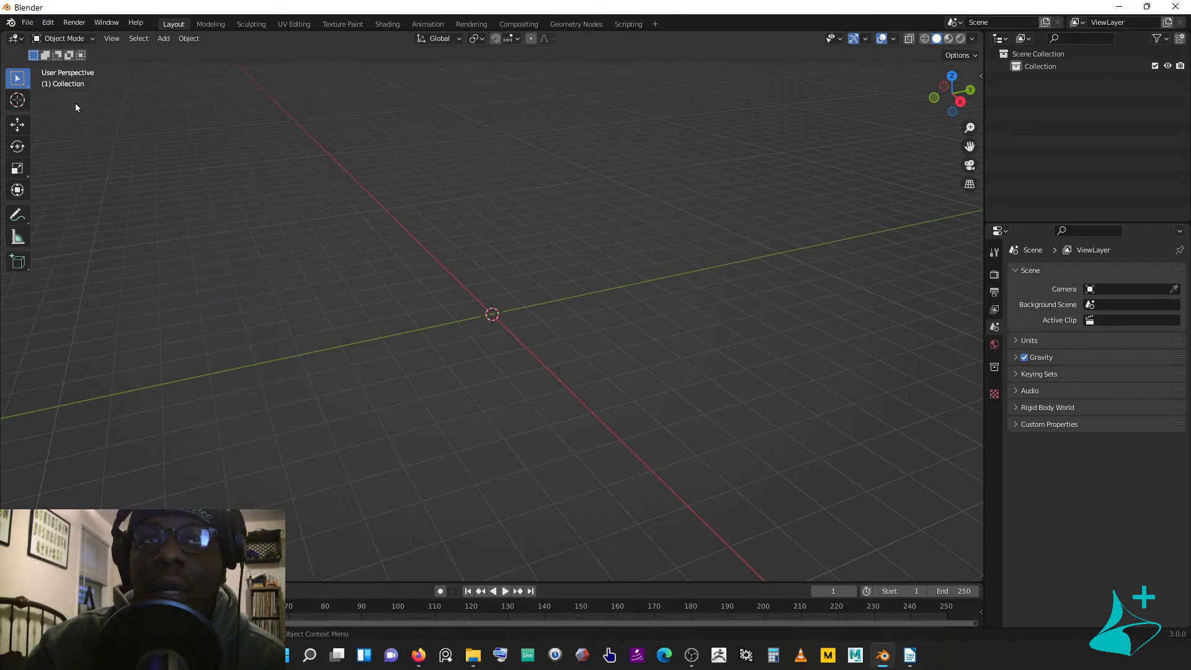
Step: Import model.obj as a Wavefront OBJ from the Mailbox_Scan folder in Downloads
click(27, 23)
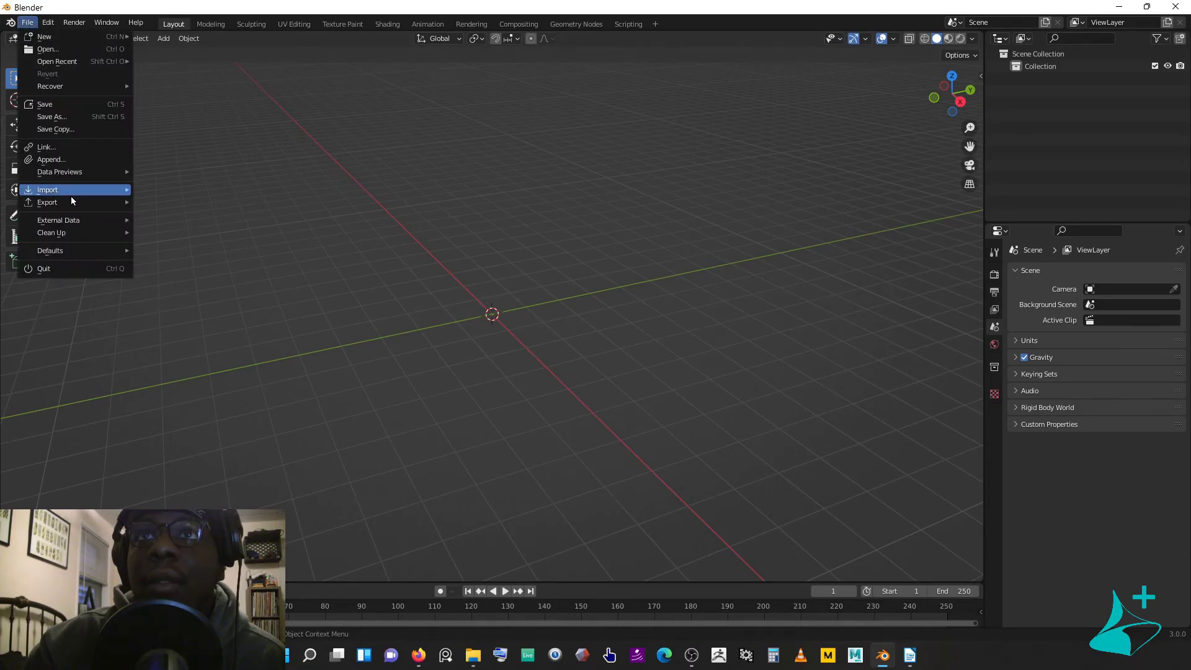
mouse_move(70, 189)
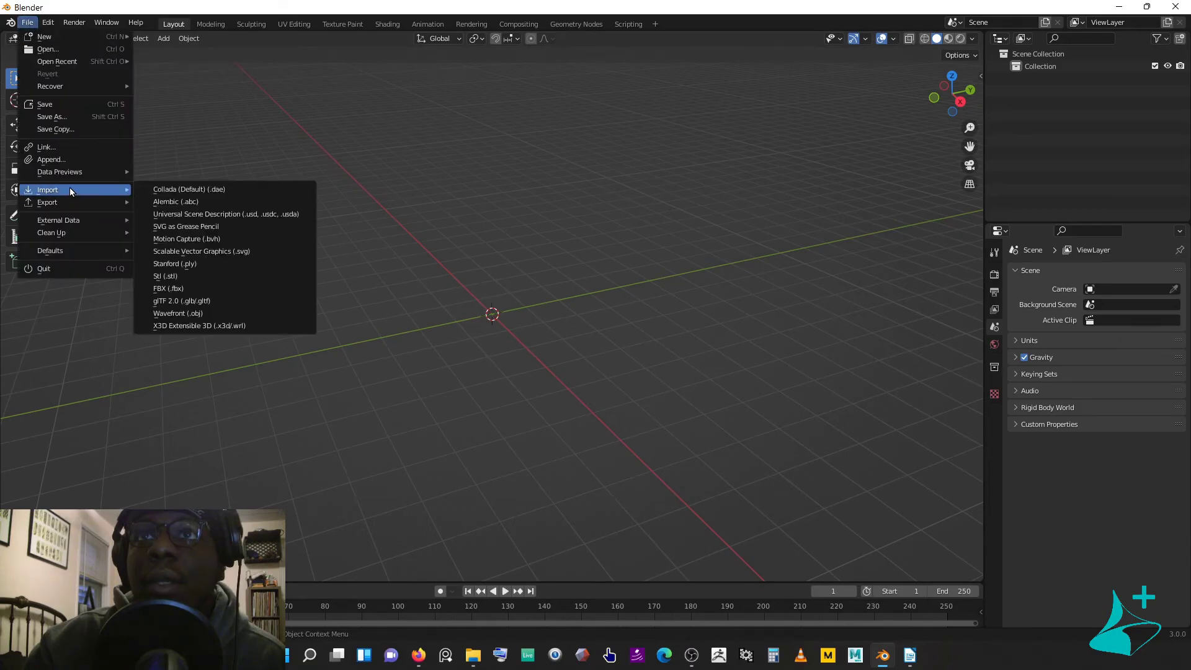
click(217, 313)
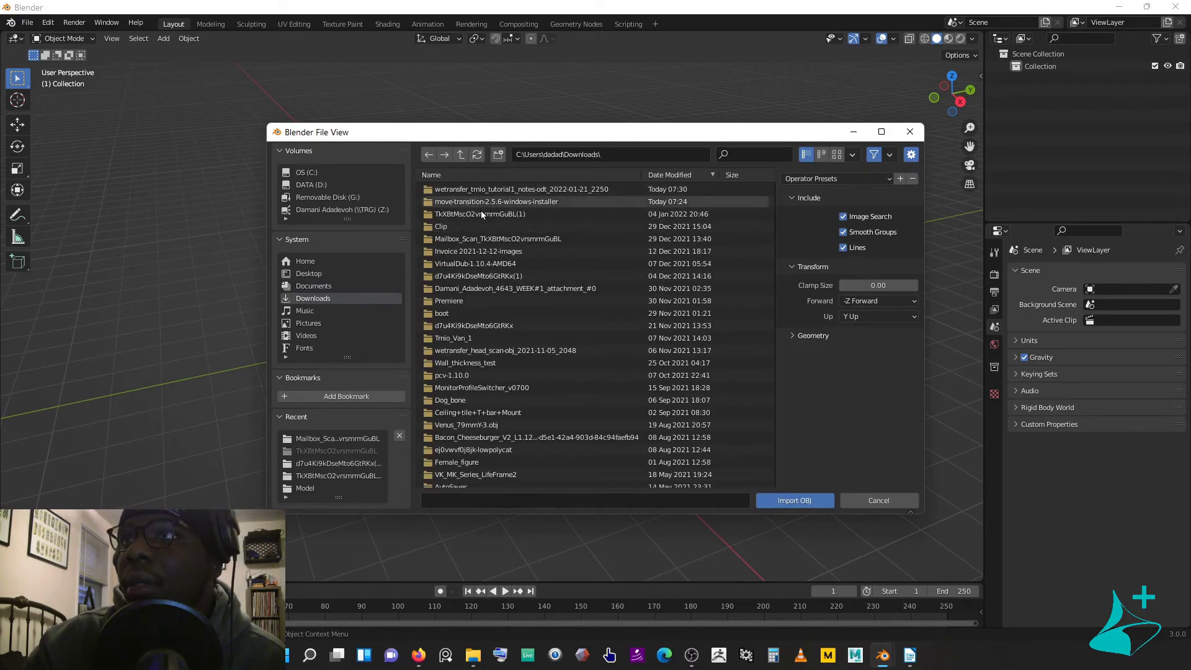
double_click(483, 240)
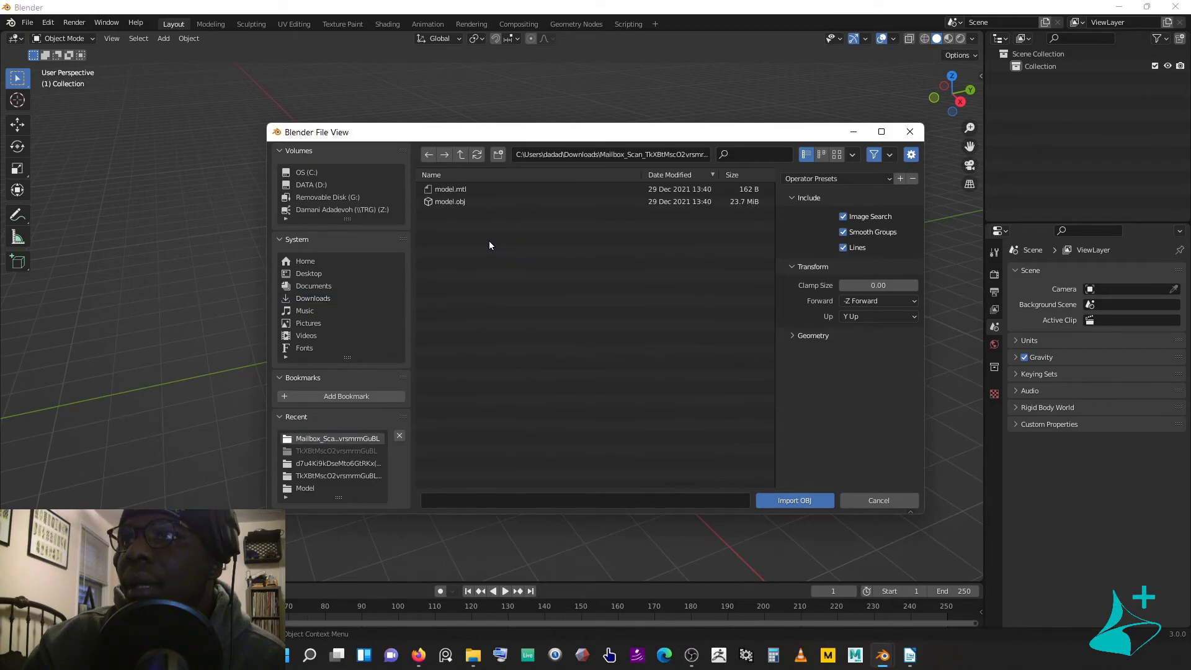
double_click(465, 203)
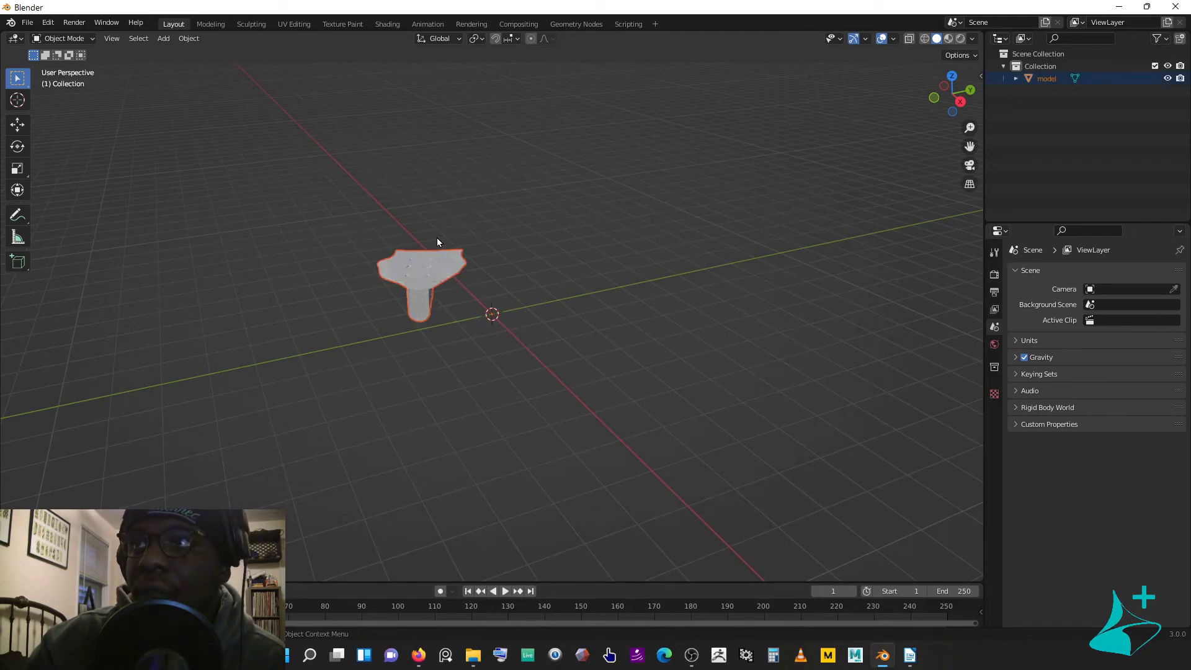
Step: Set the imported mailbox scan's origin to its center of mass (surface)
scroll(593, 193, up, 3)
middle_drag(593, 197, 604, 292)
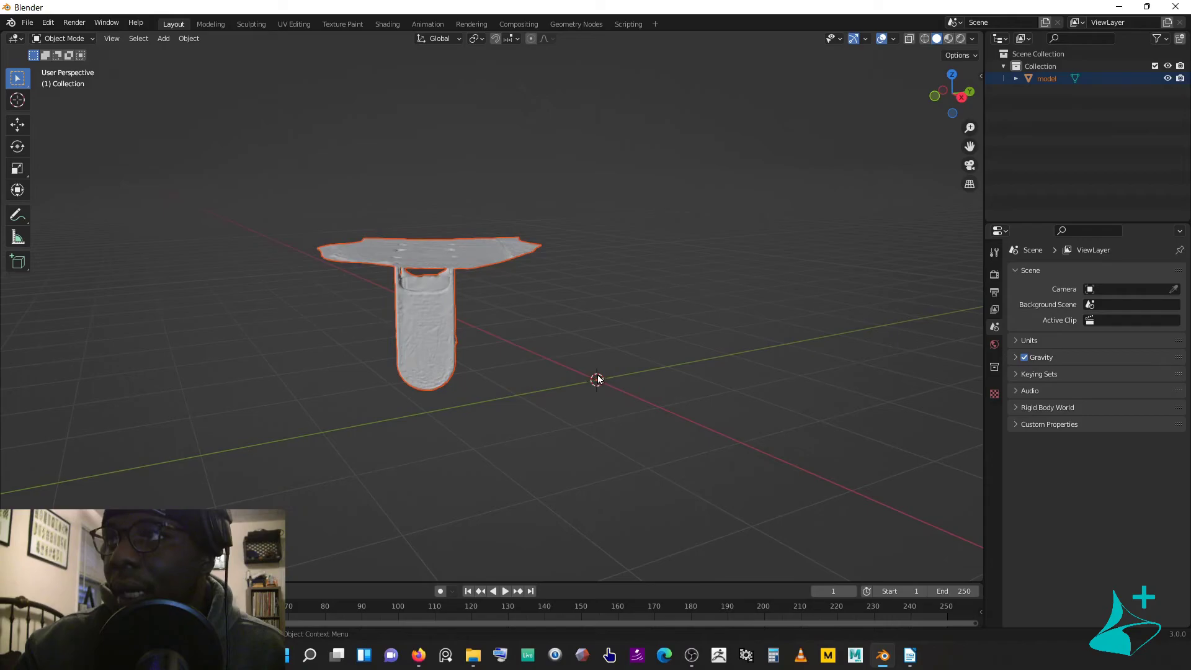
click(960, 97)
shift+middle_drag(636, 196, 600, 196)
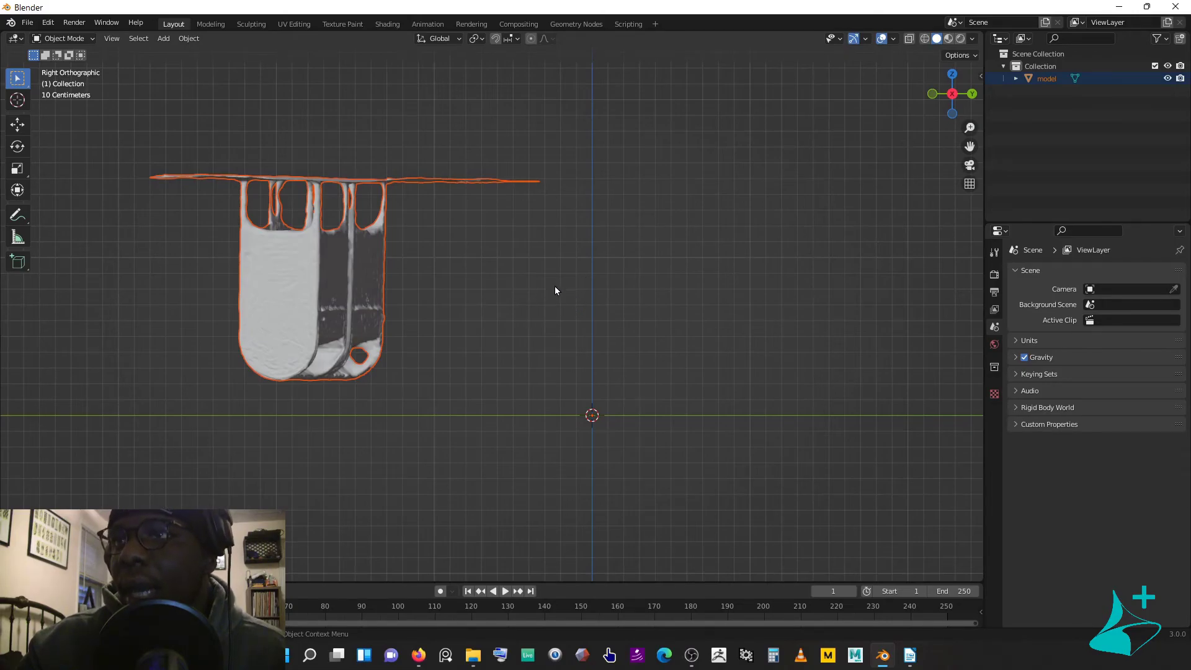
scroll(577, 267, down, 3)
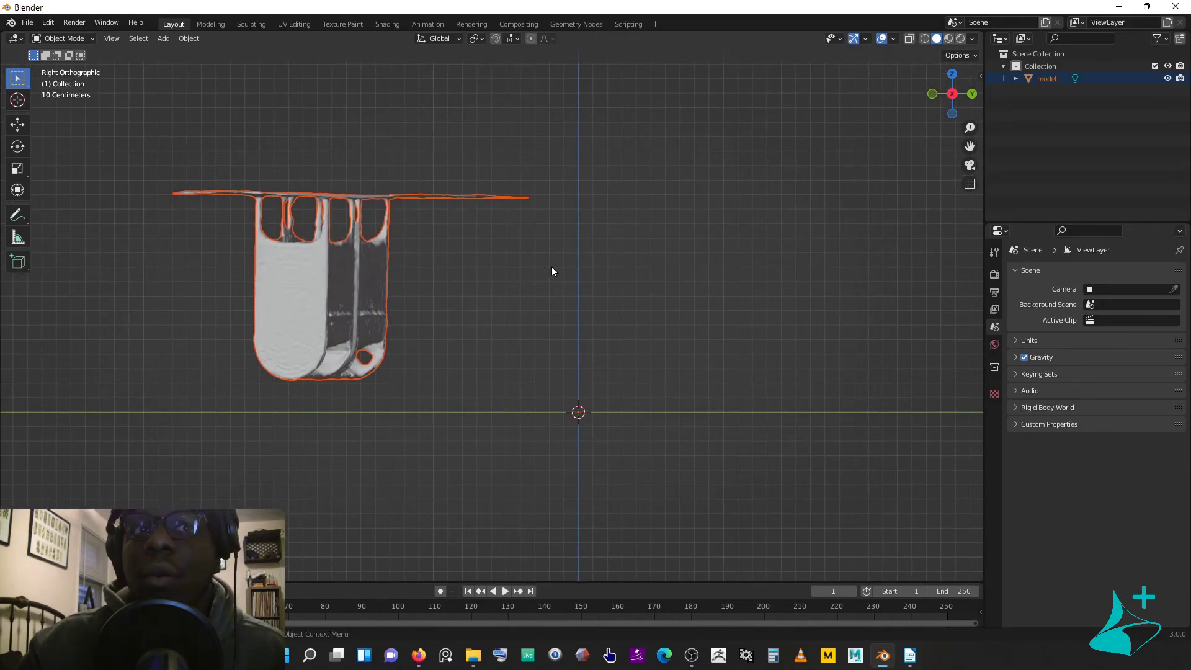
click(193, 39)
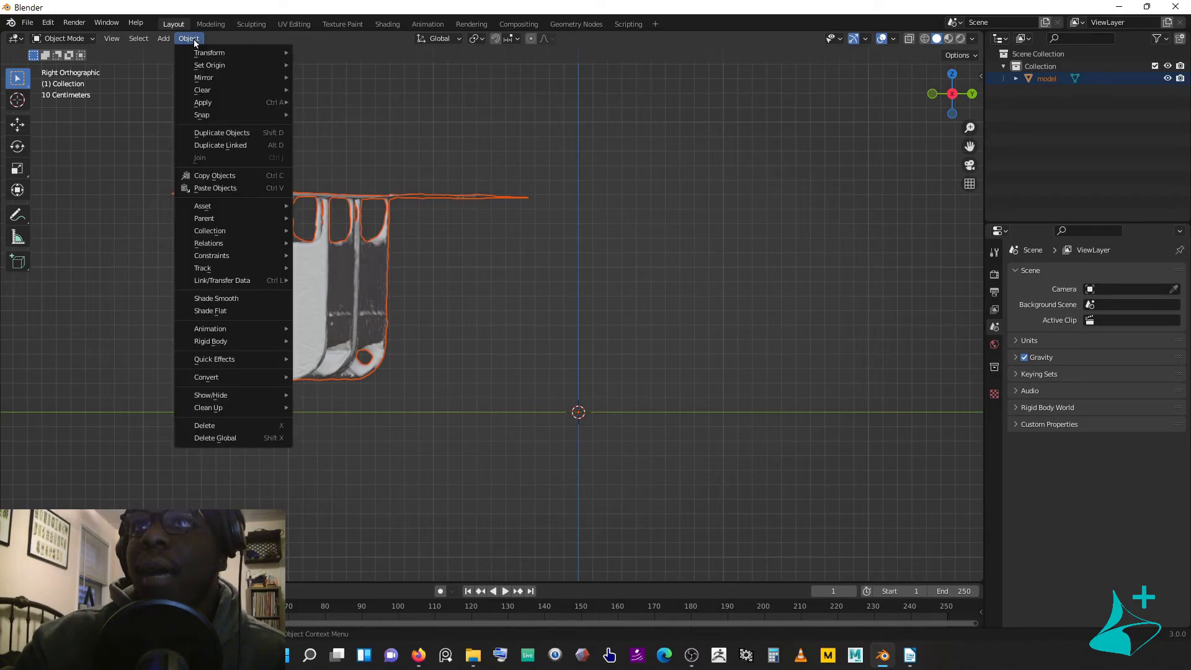
click(347, 274)
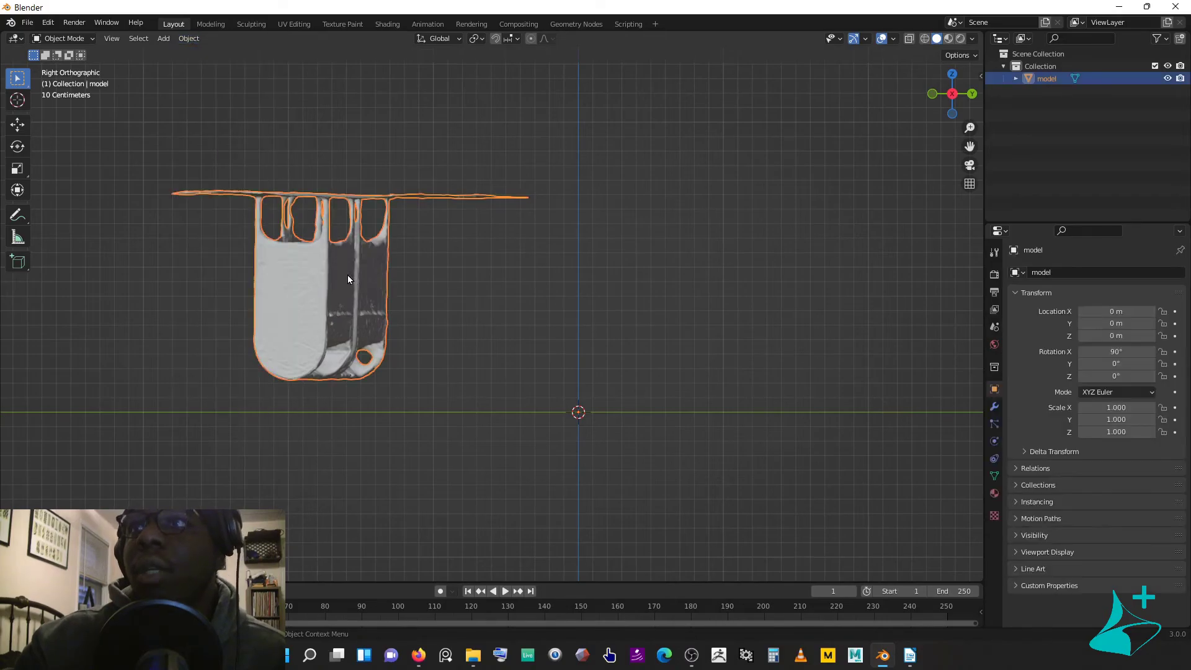
click(189, 38)
mouse_move(228, 64)
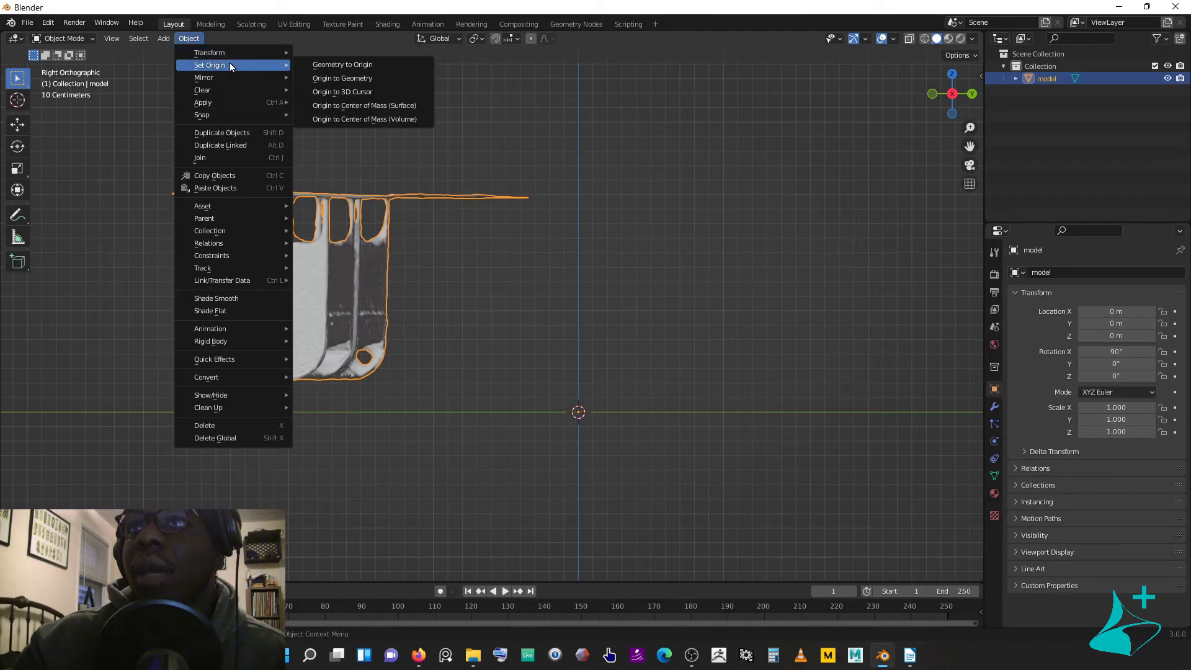
click(373, 107)
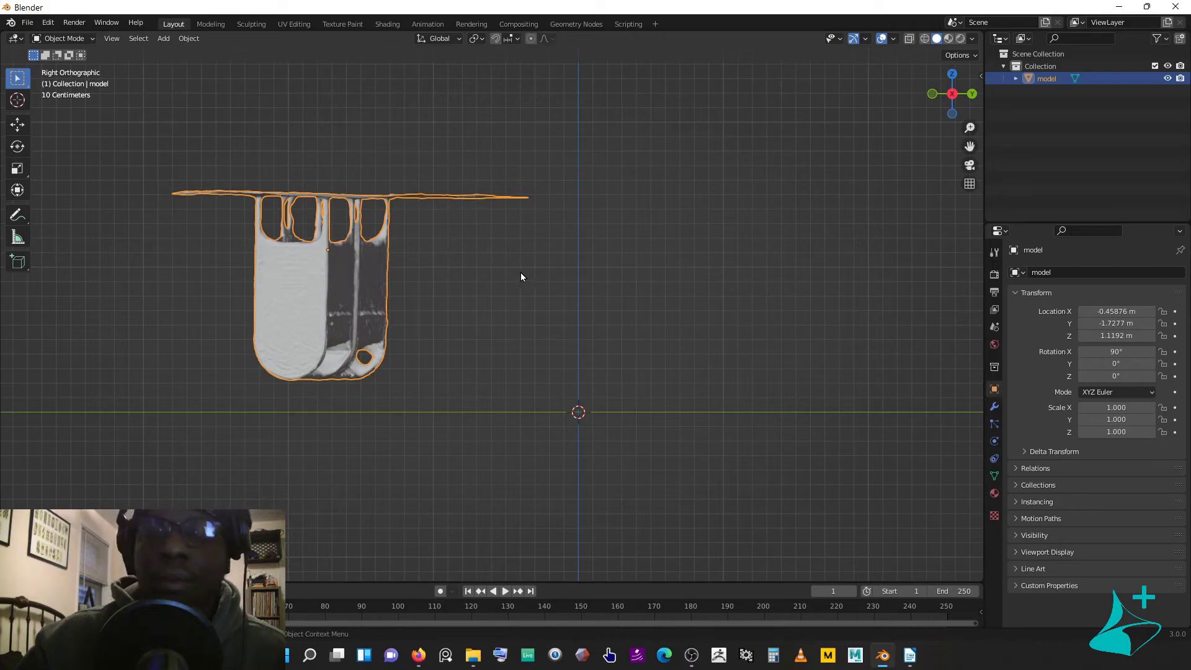
Step: Set the mailbox scan's X, Y and Z location to 0 m
key(n)
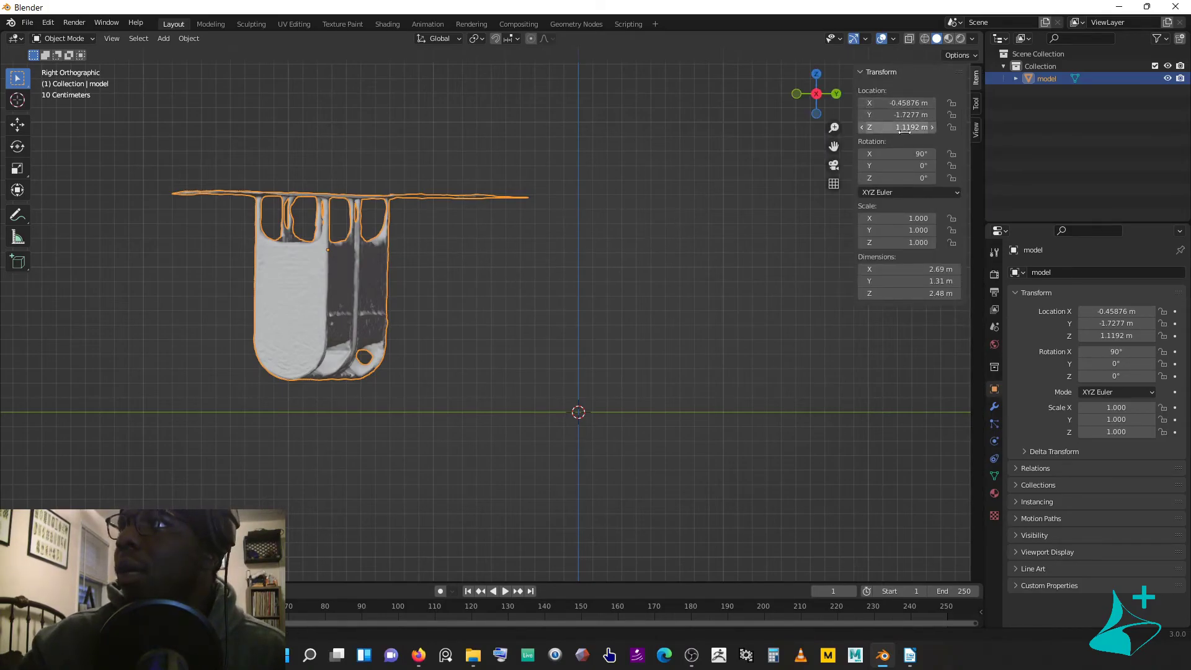
click(918, 102)
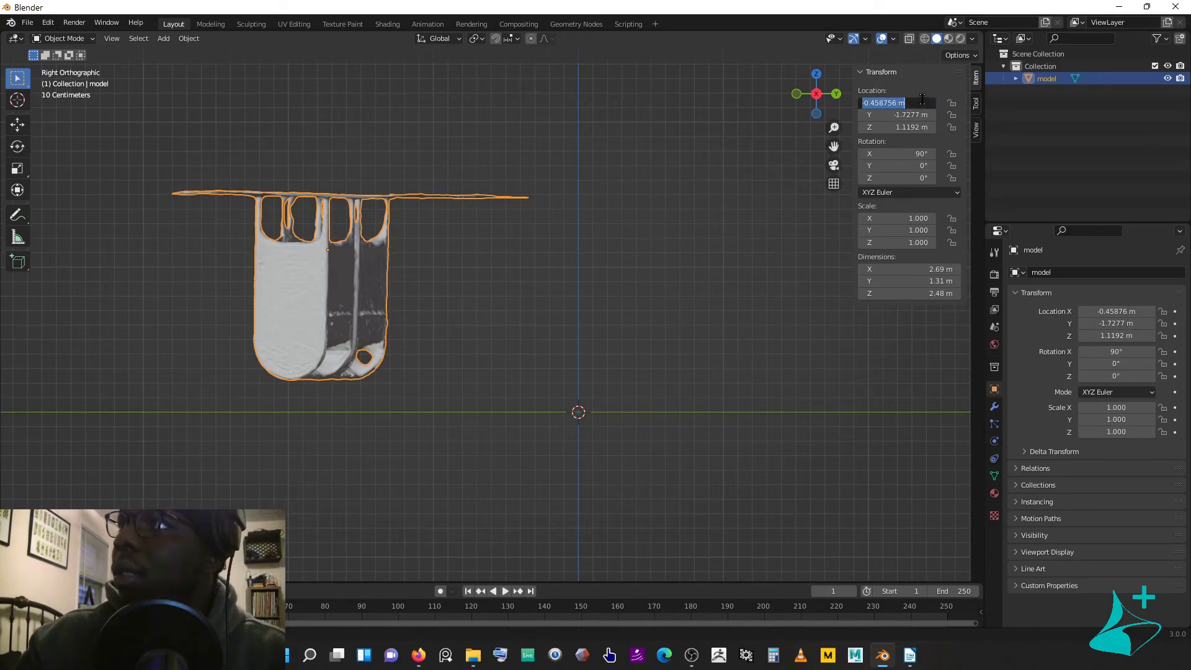
text(0)
key(Tab)
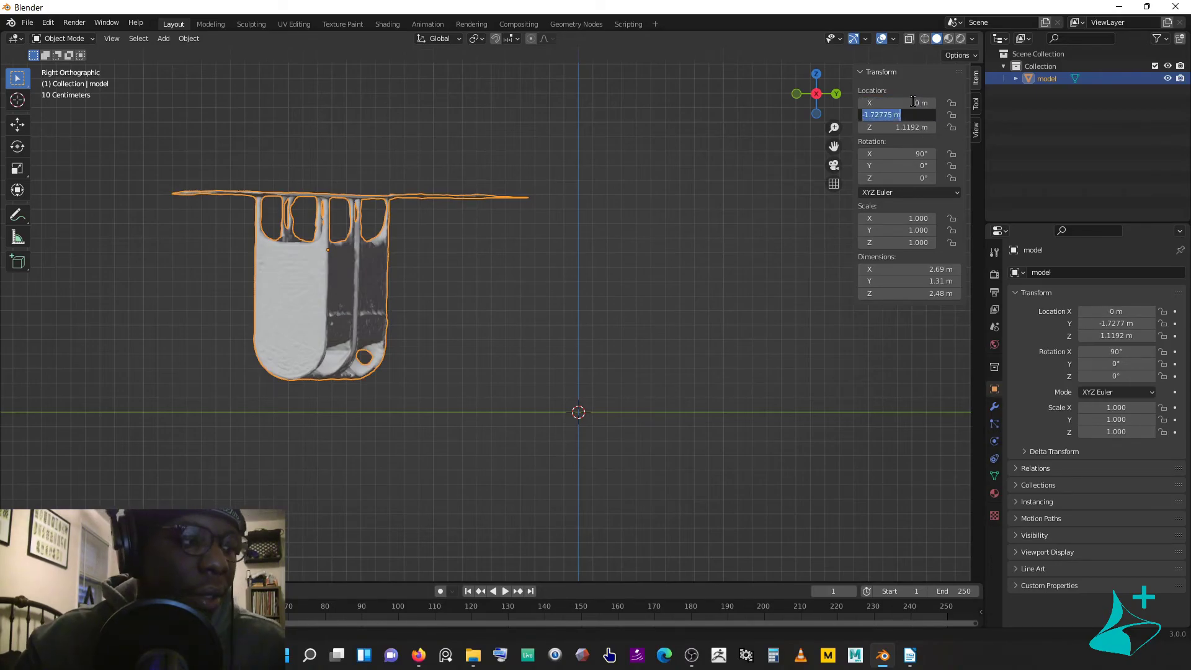
text(0)
key(Tab)
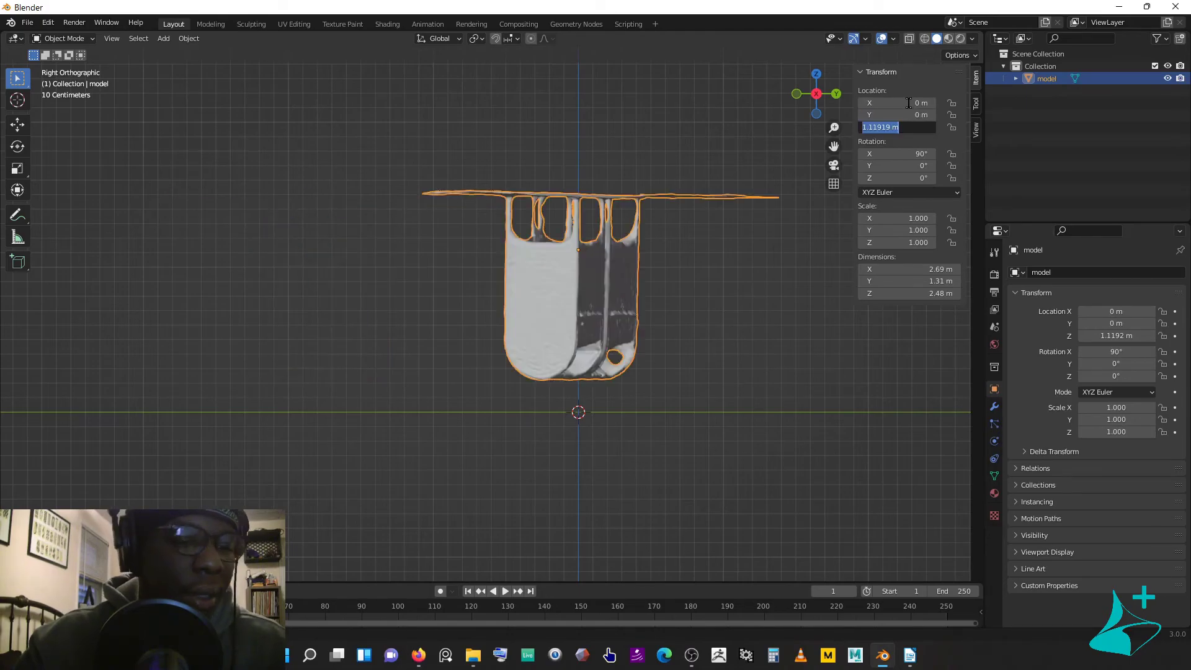
text(0)
key(Tab)
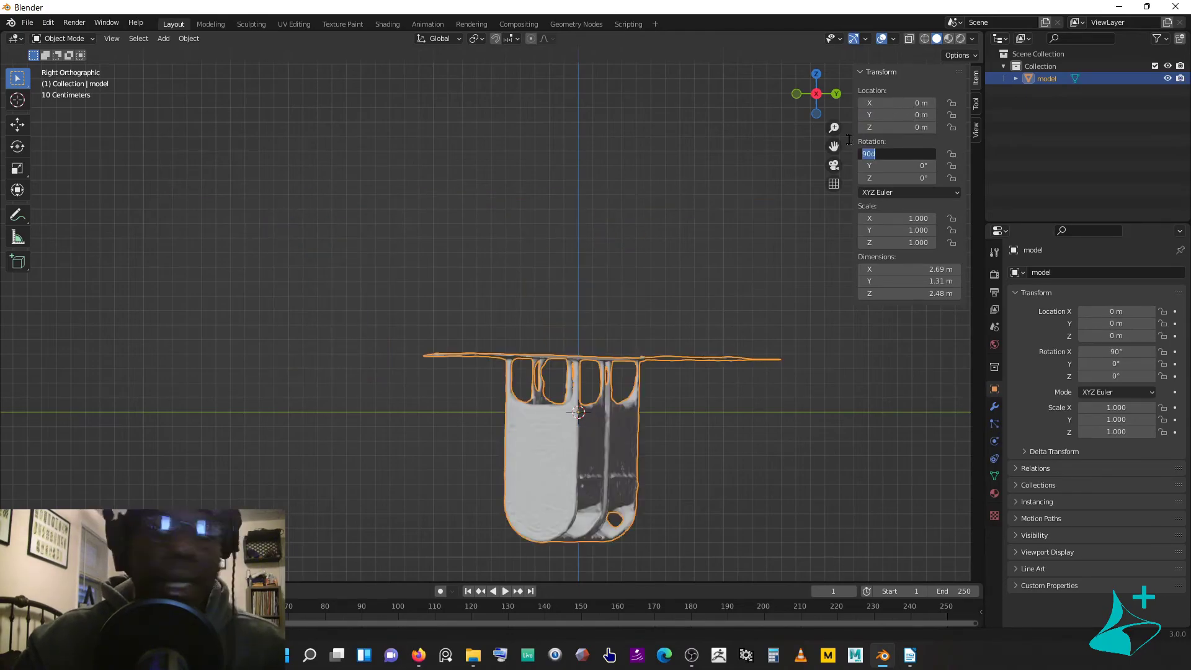
key(Return)
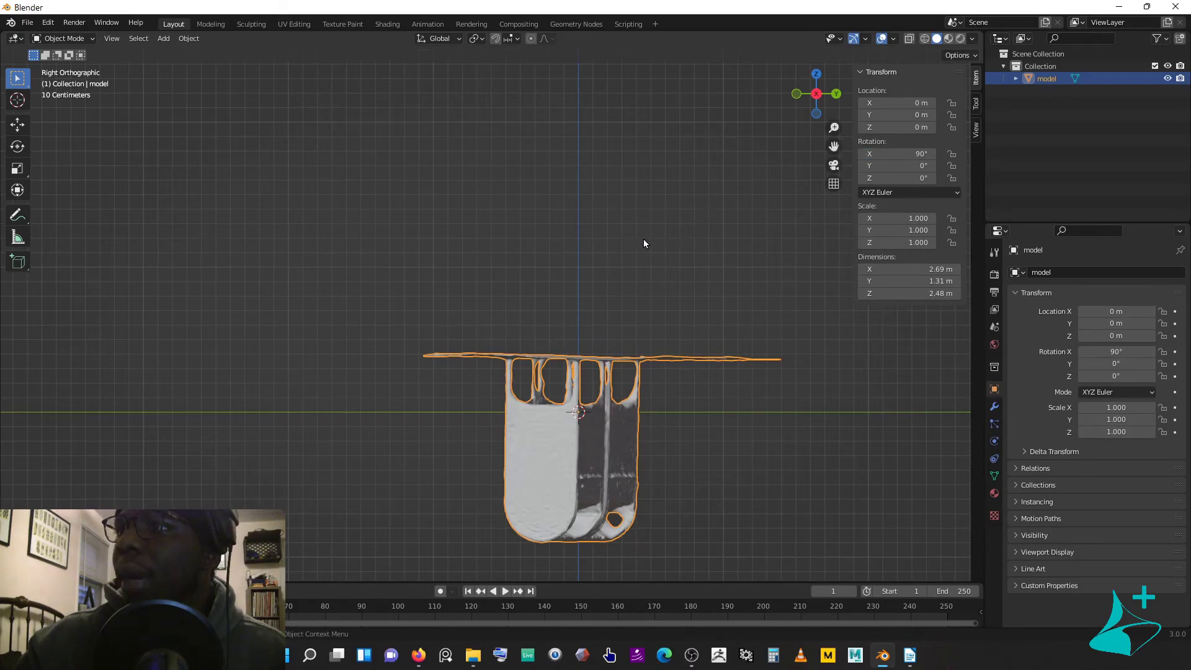
shift+middle_drag(637, 243, 596, 183)
ctrl+middle_drag(635, 186, 582, 173)
scroll(558, 232, down, 1)
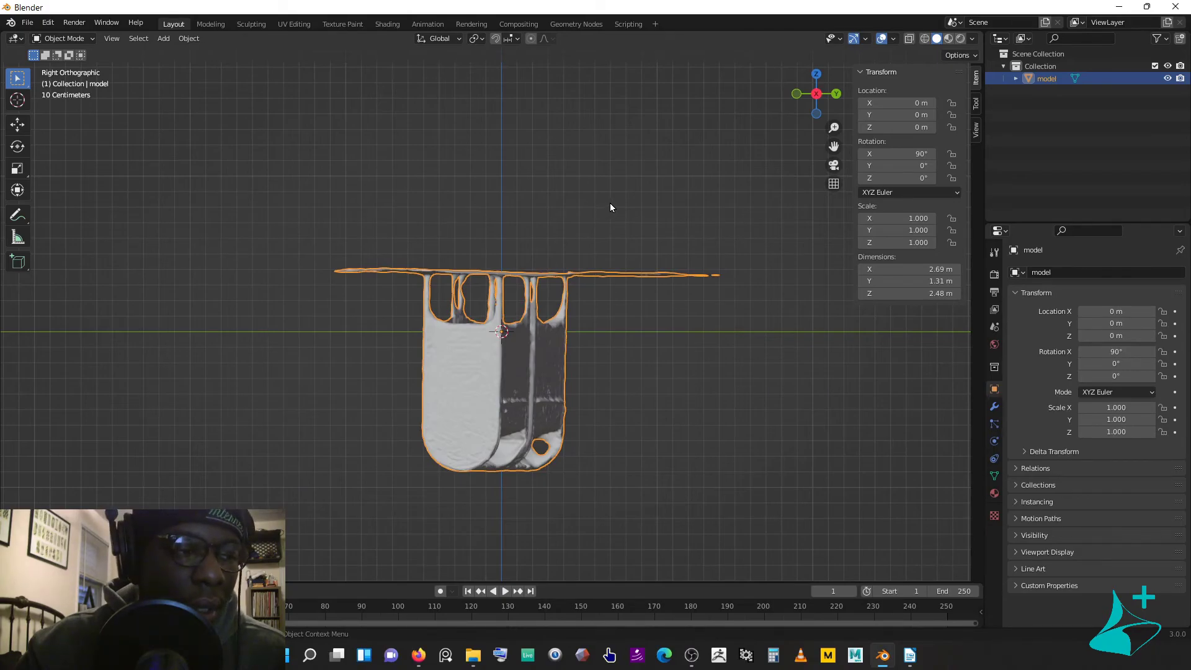
key(g)
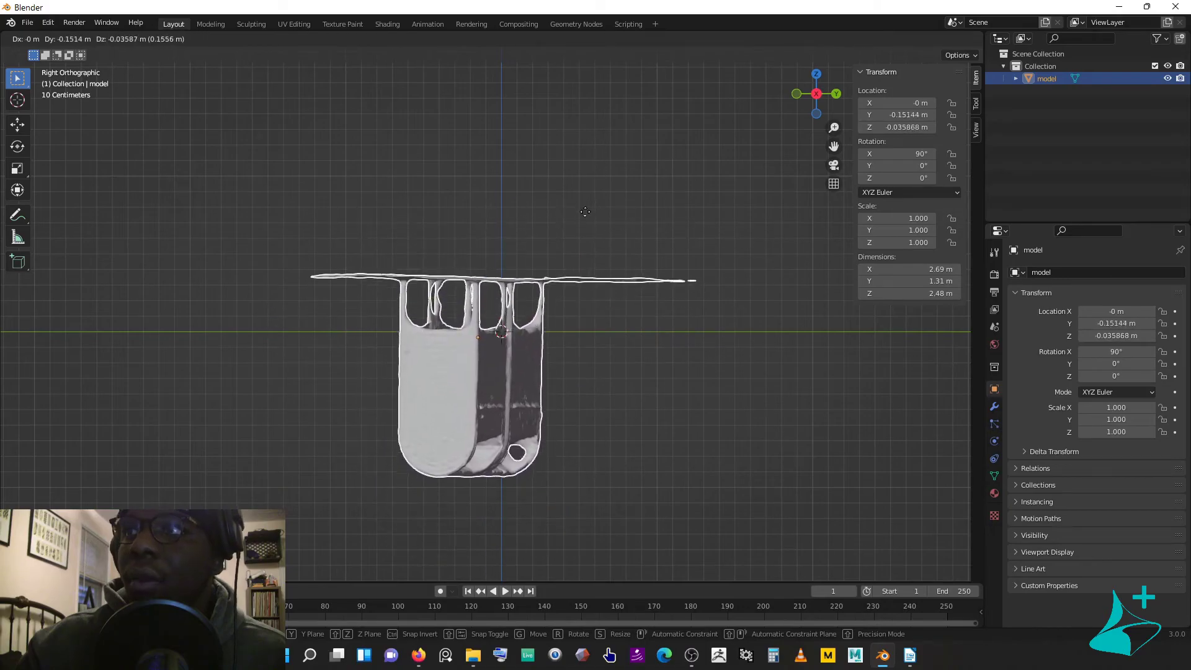
key(r)
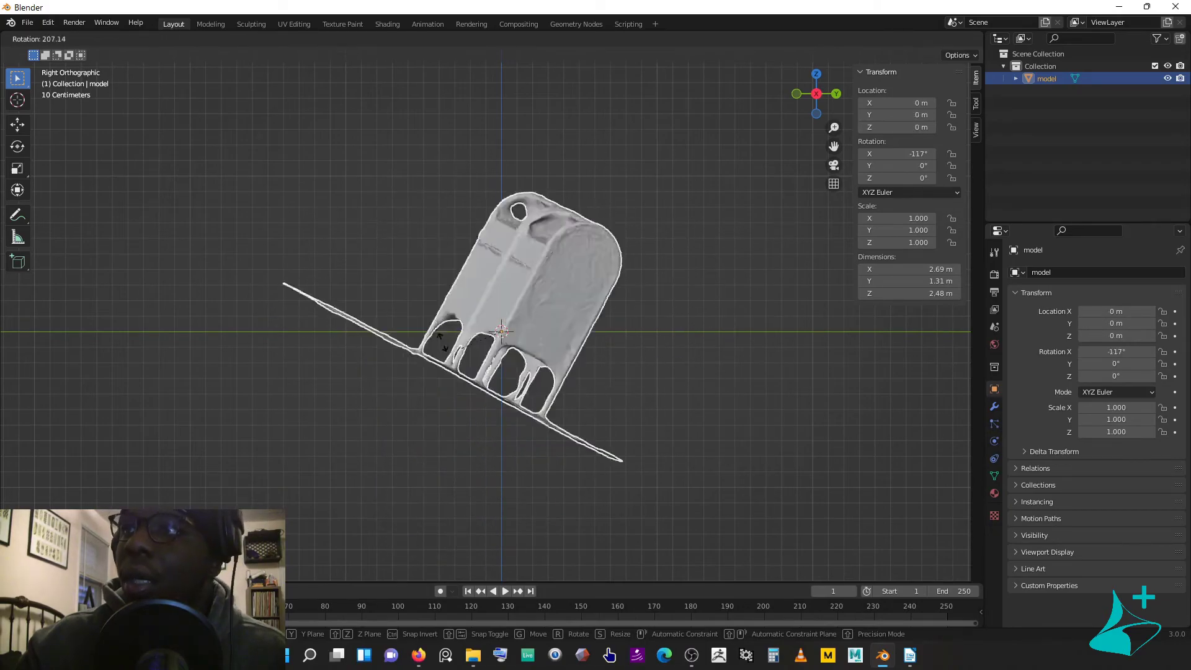
key(s)
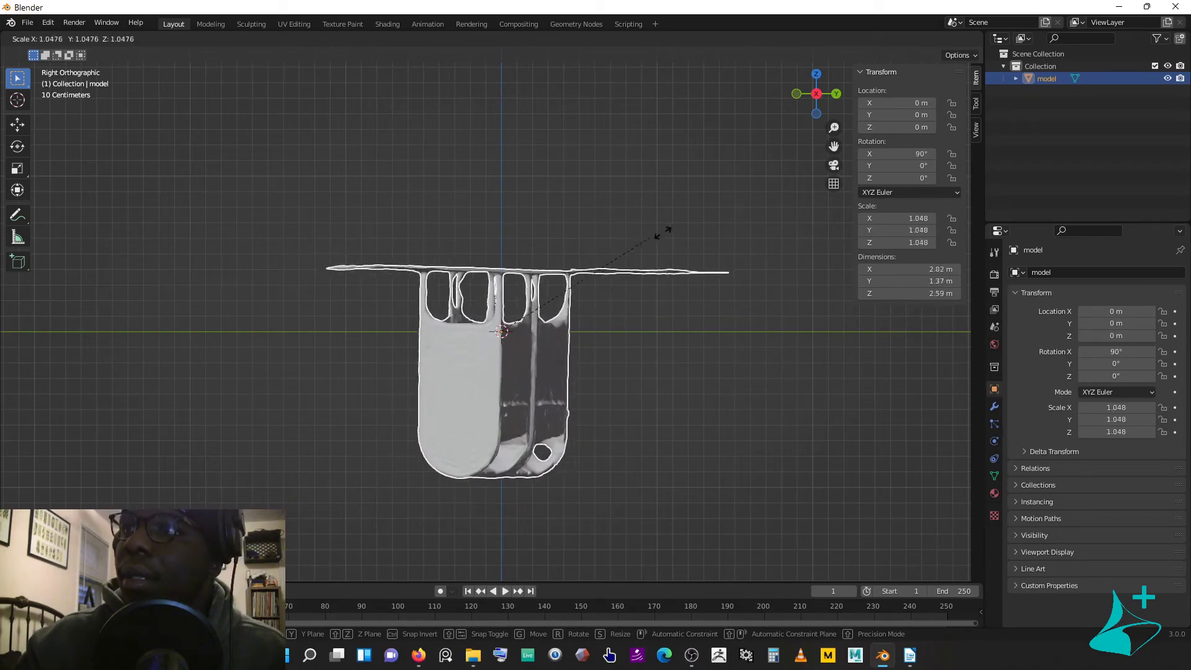
key(Escape)
Step: Rotate the mailbox scan 180° about X so it stands upright, and raise it about 0.387 m along Z
key(r)
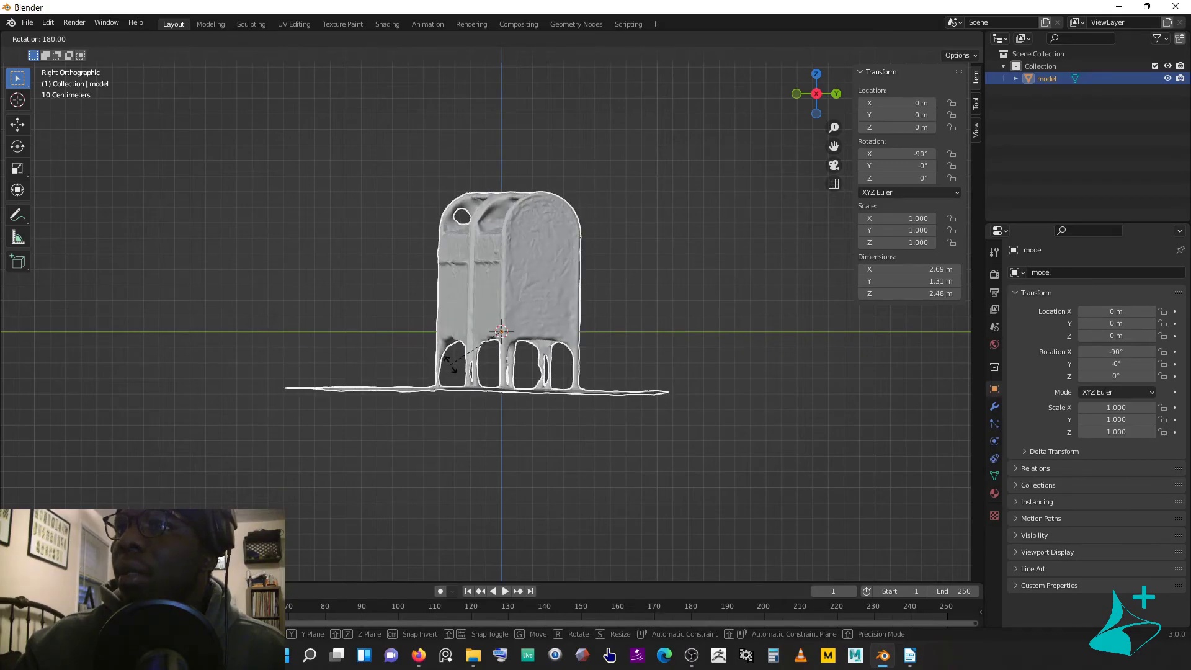
click(451, 367)
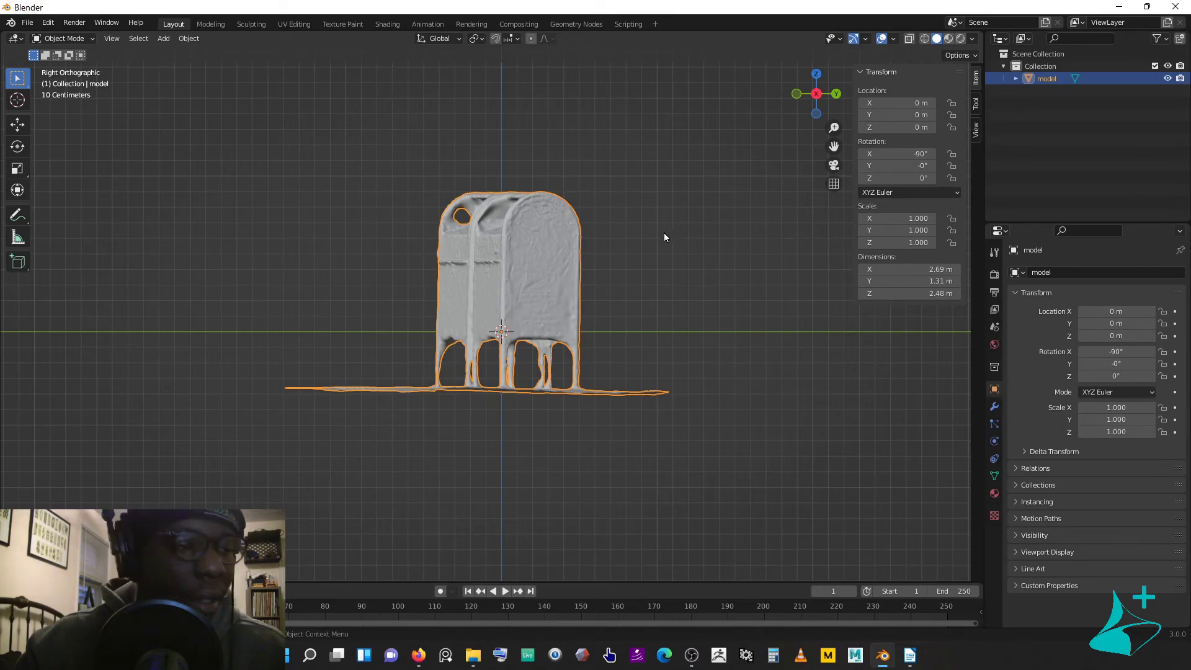
key(g)
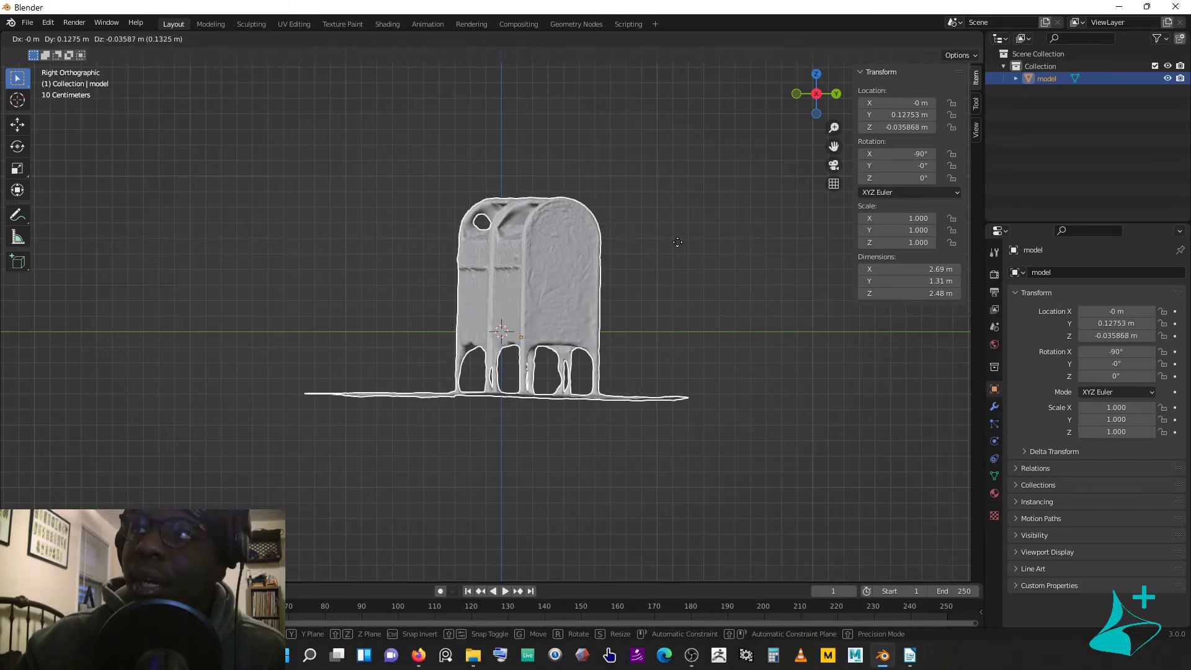
key(z)
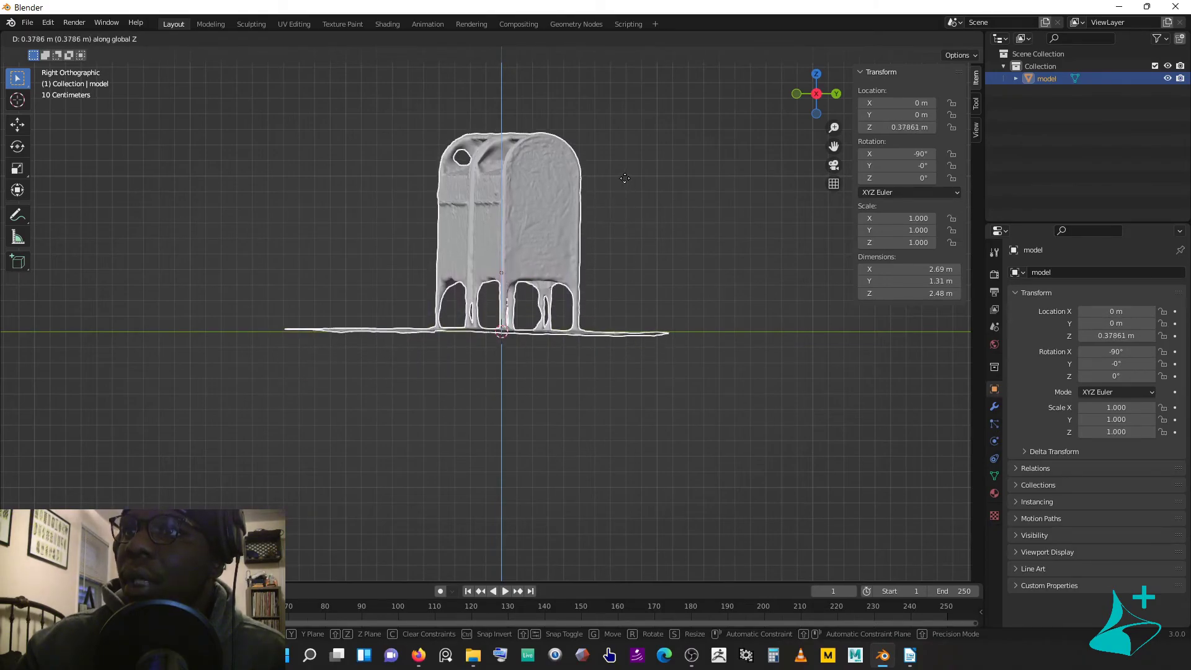
click(628, 177)
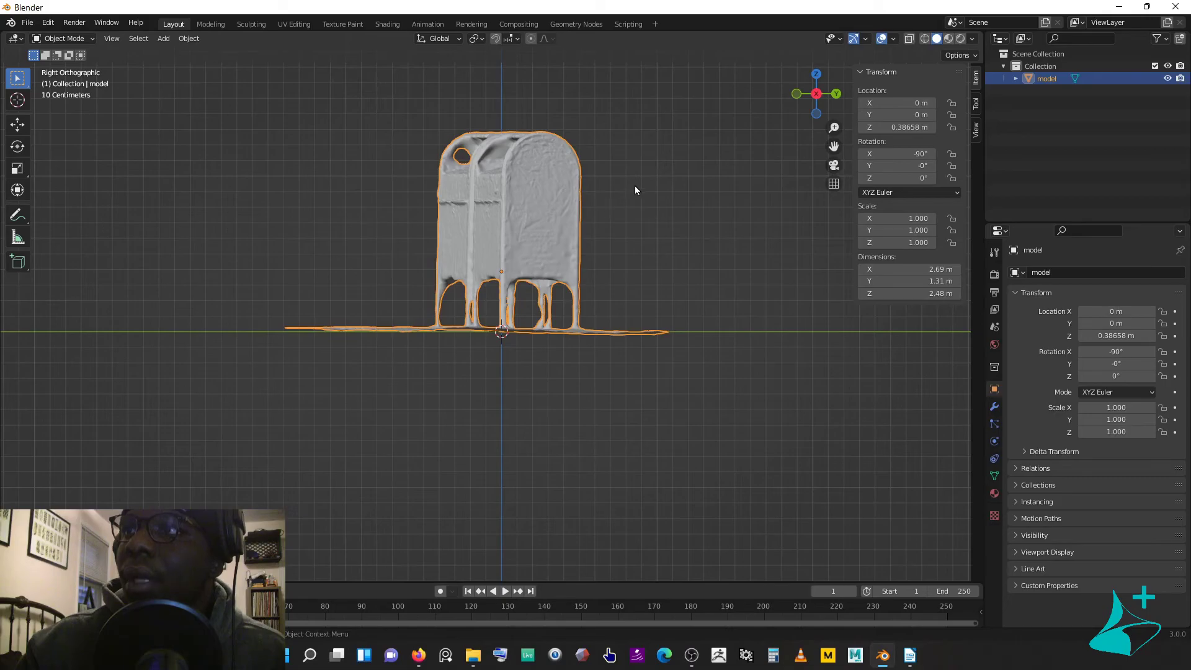
Step: Tilt the mailbox scan slightly about X to a rotation of about -88.9° so its base lies level with the ground line
scroll(634, 189, up, 4)
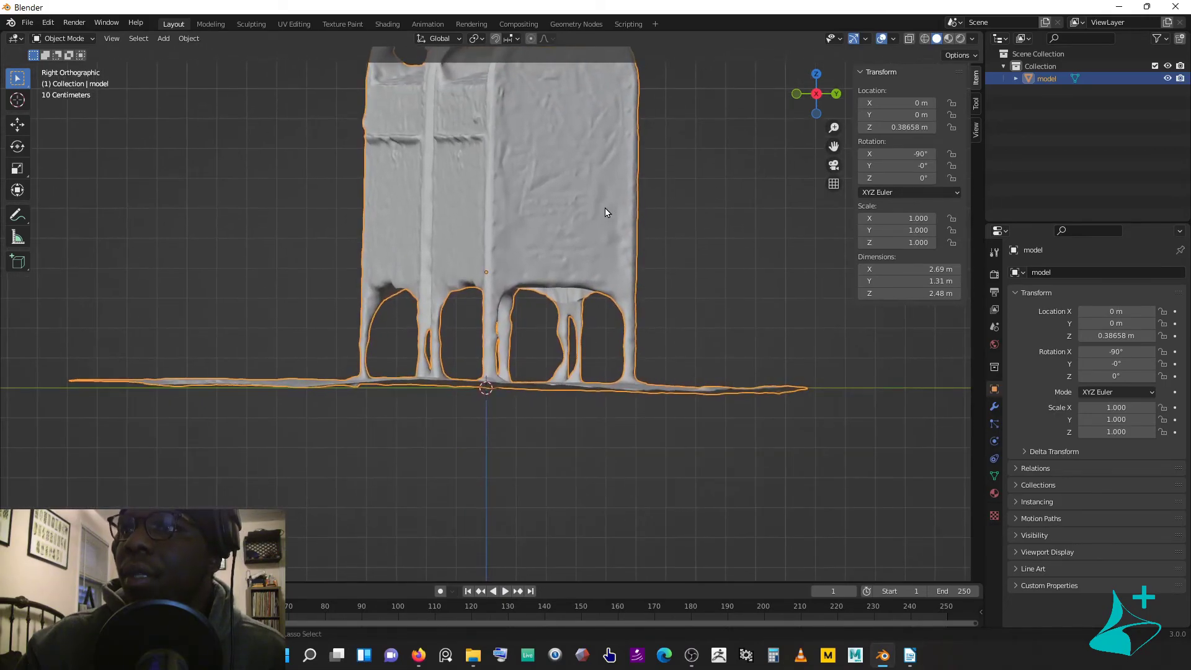
key(r)
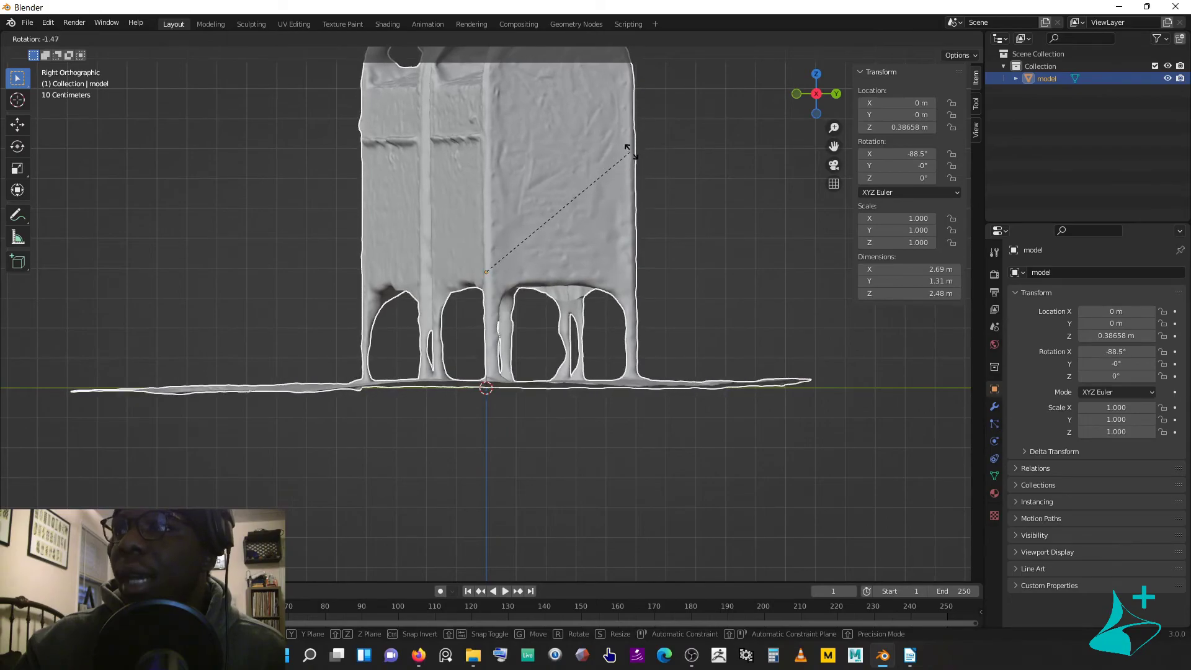
click(723, 147)
click(837, 94)
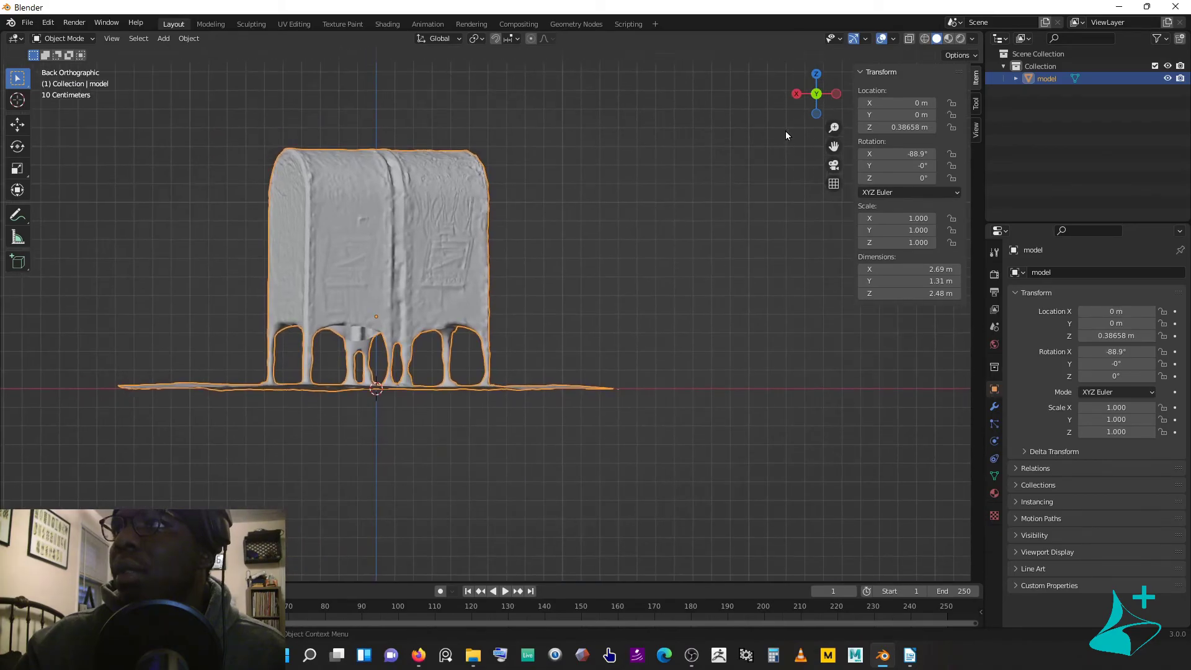
Step: Rotate the mailbox scan in the top view to about -23.2° about Z so the boxes line up with the X axis
click(837, 95)
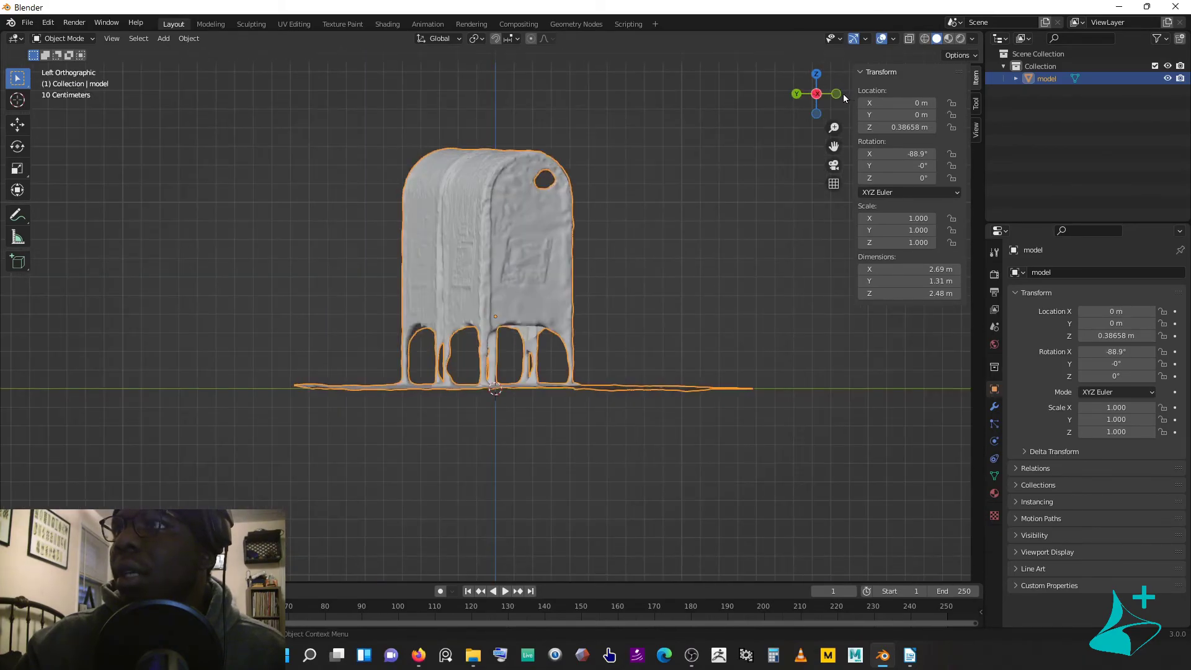
click(837, 94)
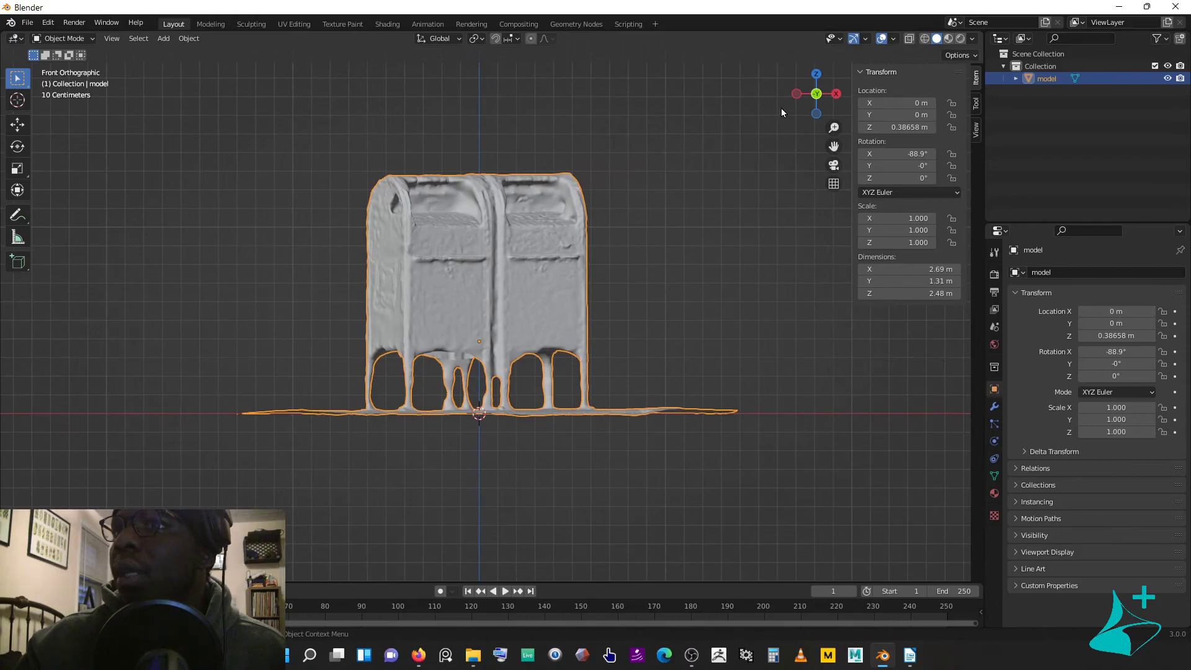
click(816, 75)
ctrl+middle_drag(689, 151, 566, 181)
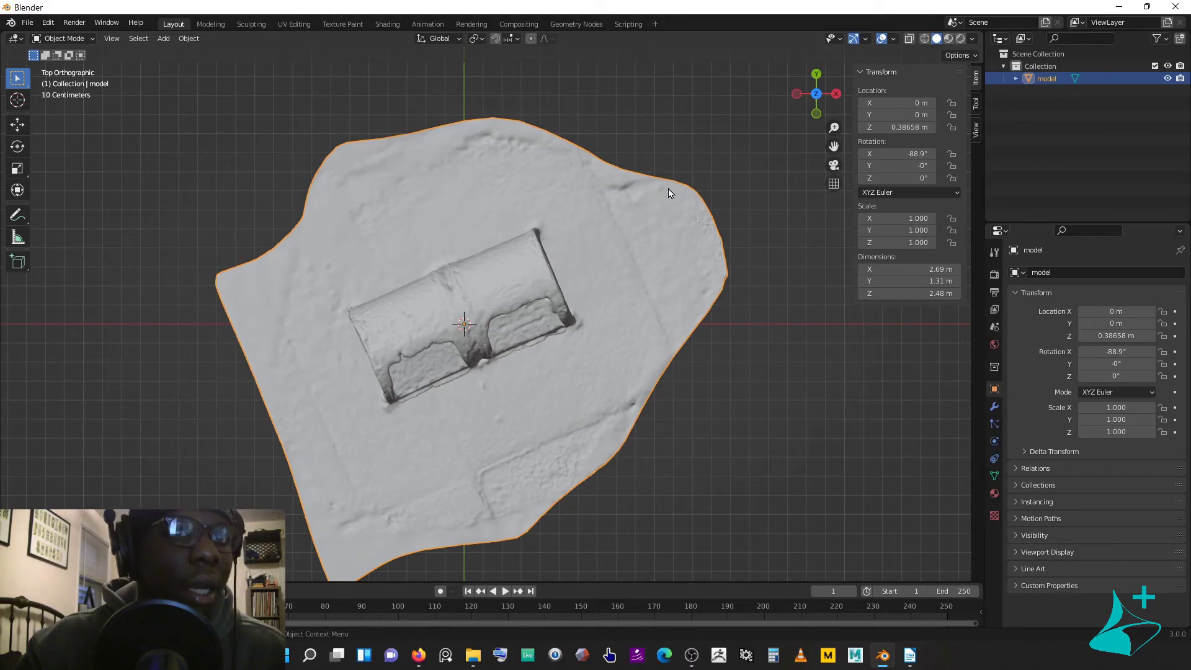
key(r)
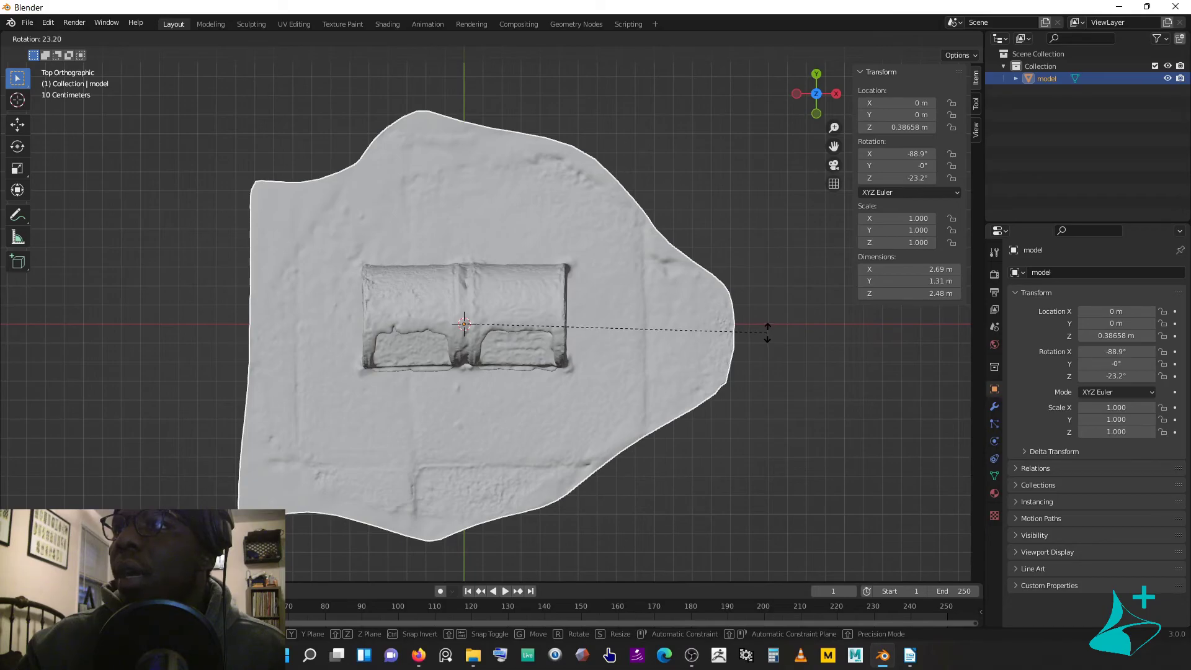
click(768, 332)
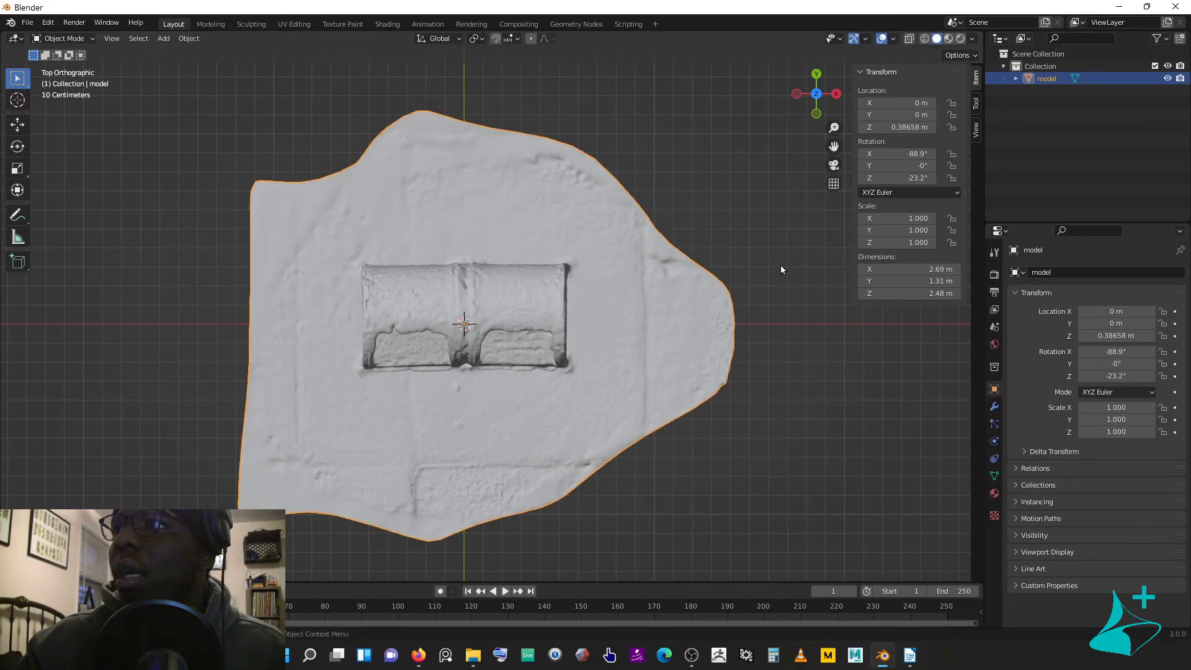
Step: Deselect the mailbox scan and display it with its textures in Material Preview shading
click(955, 55)
click(722, 116)
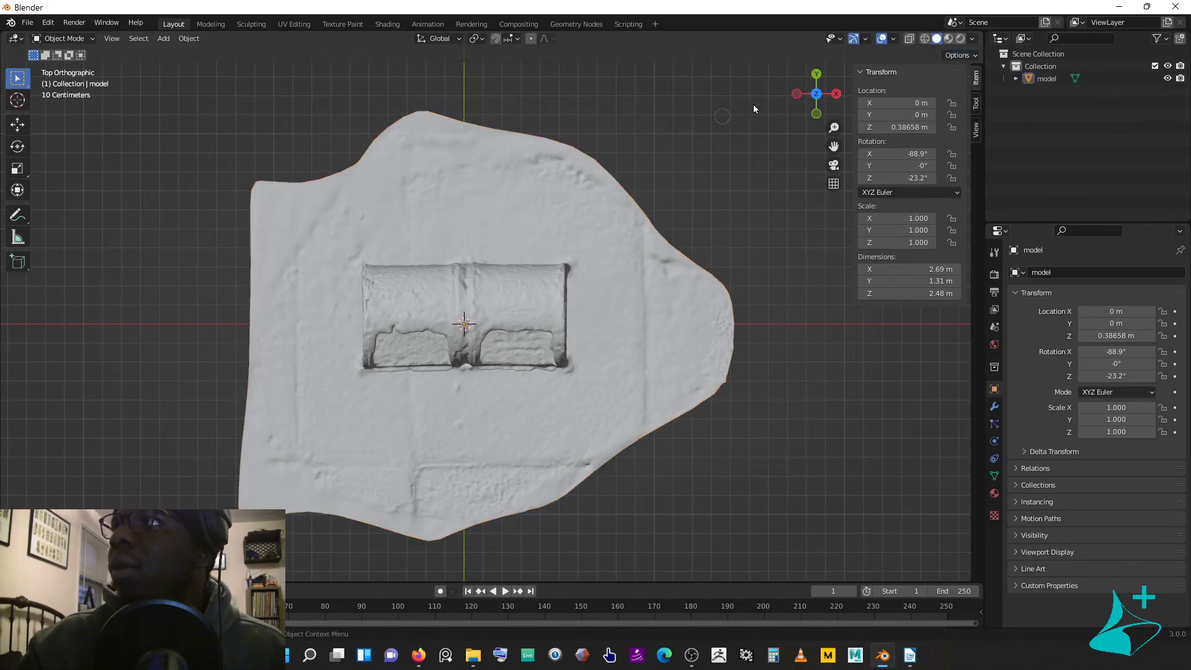
click(951, 40)
middle_drag(685, 192, 687, 134)
scroll(686, 134, up, 4)
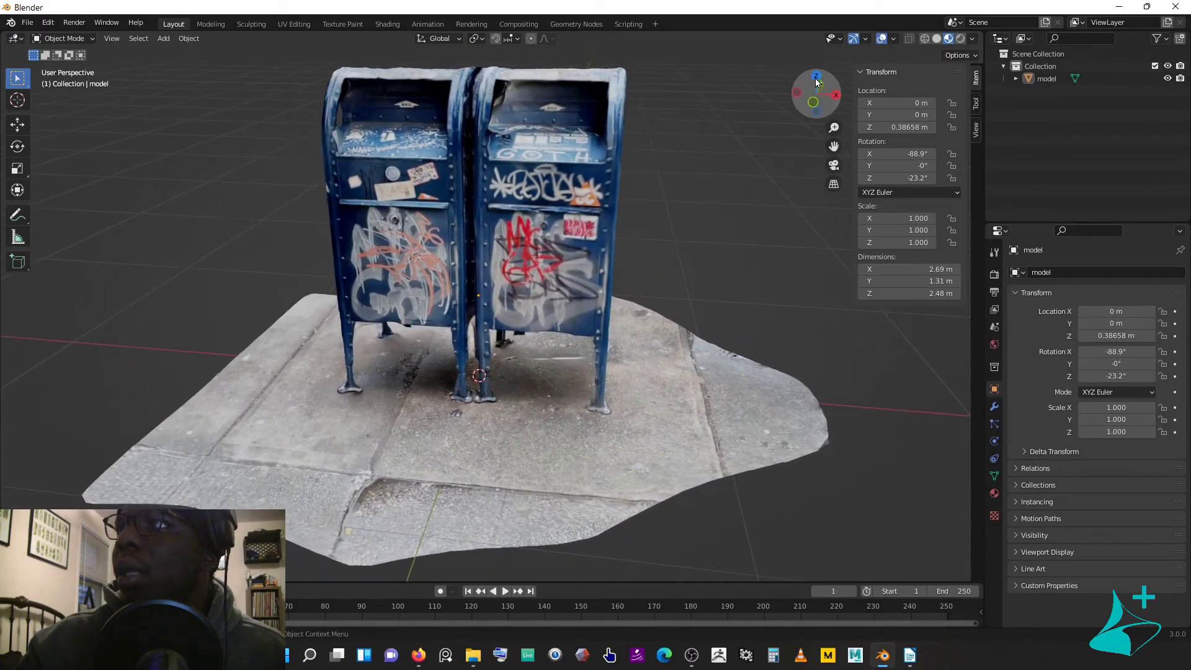
Step: Examine the textured mailbox scan from above and around its front and side, checking its alignment with the axes
click(814, 78)
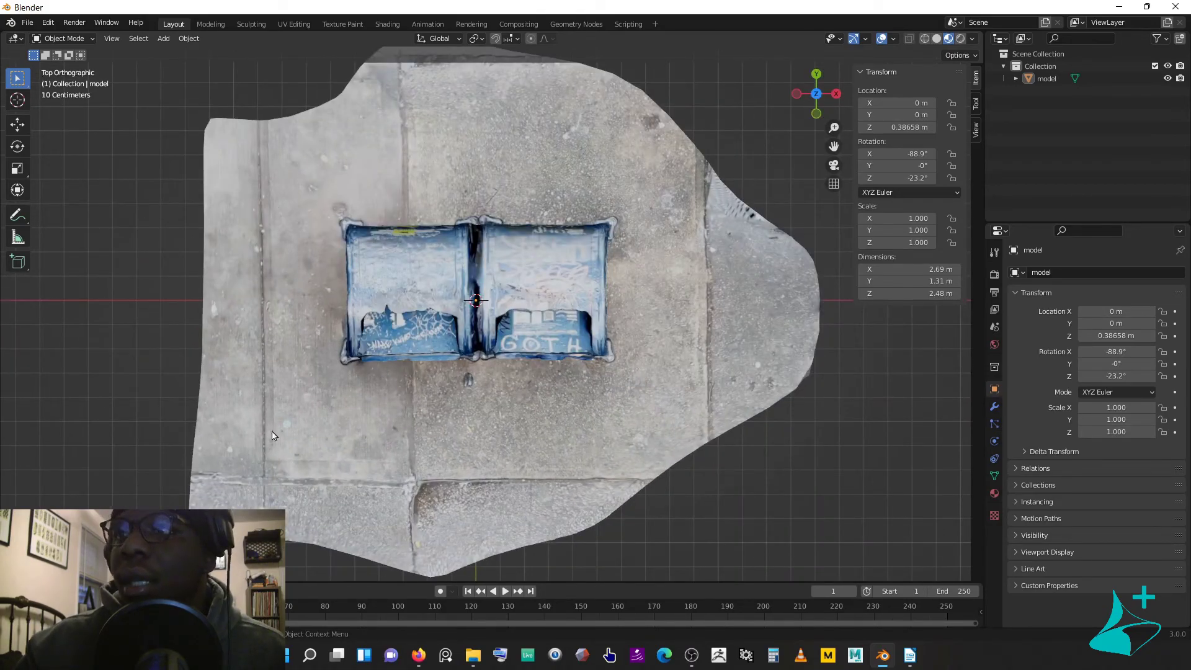
scroll(606, 292, down, 3)
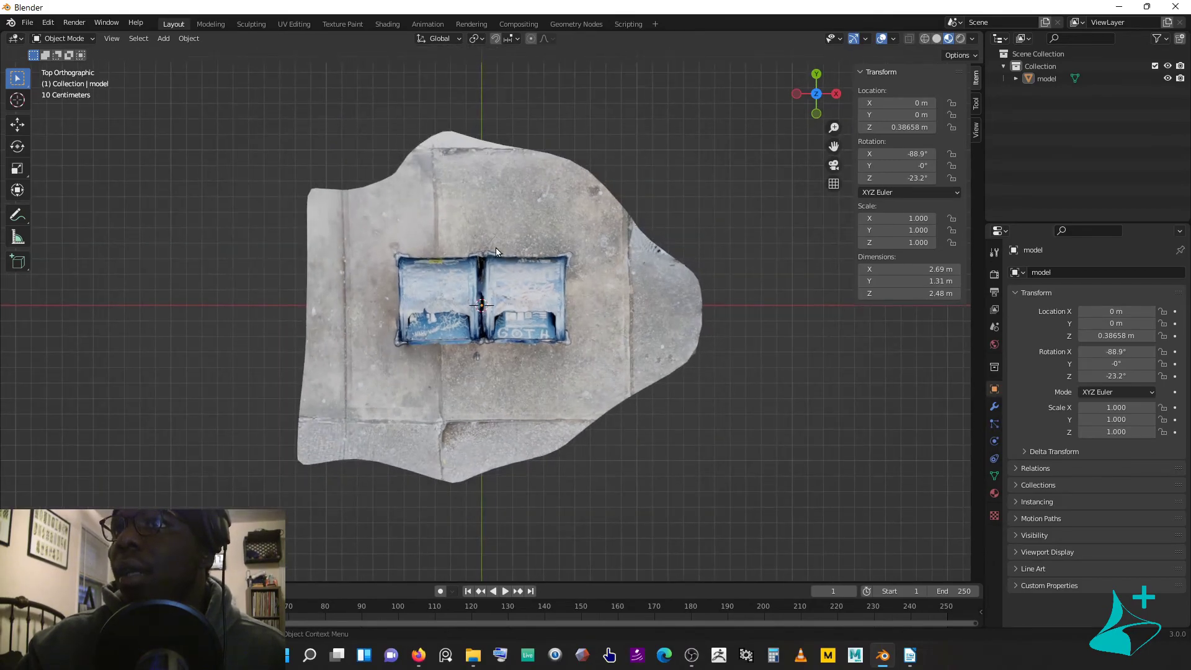
middle_drag(640, 250, 605, 132)
scroll(625, 202, up, 4)
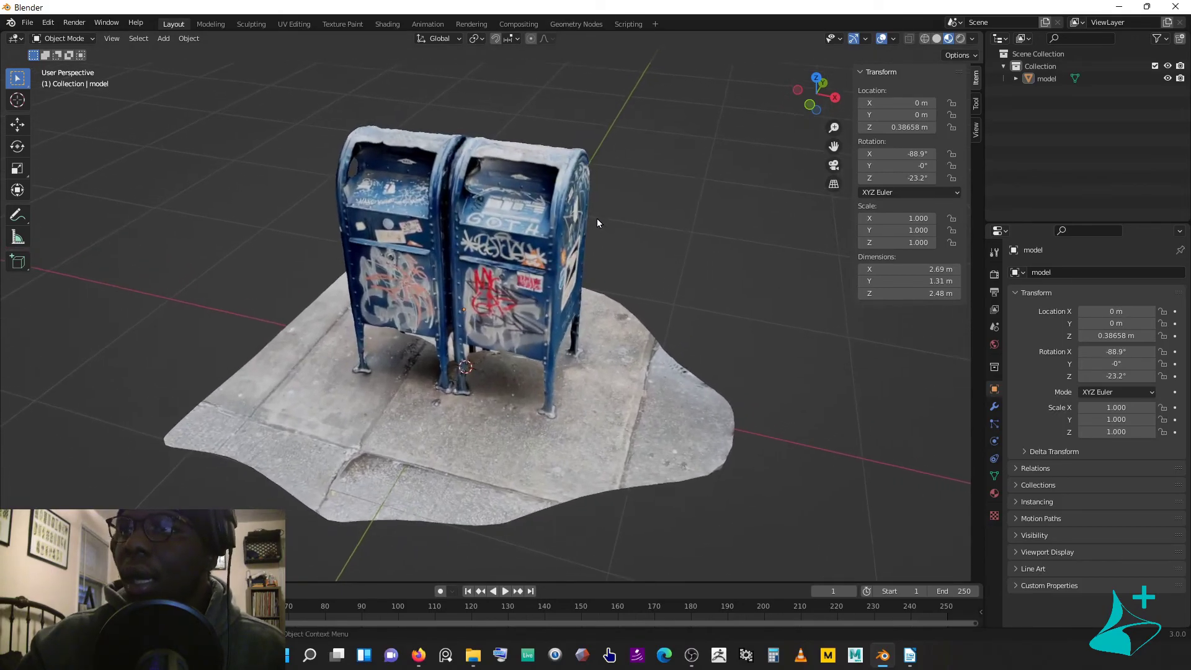
mouse_move(612, 197)
middle_down()
mouse_move(631, 203)
mouse_move(627, 215)
mouse_move(612, 185)
middle_up()
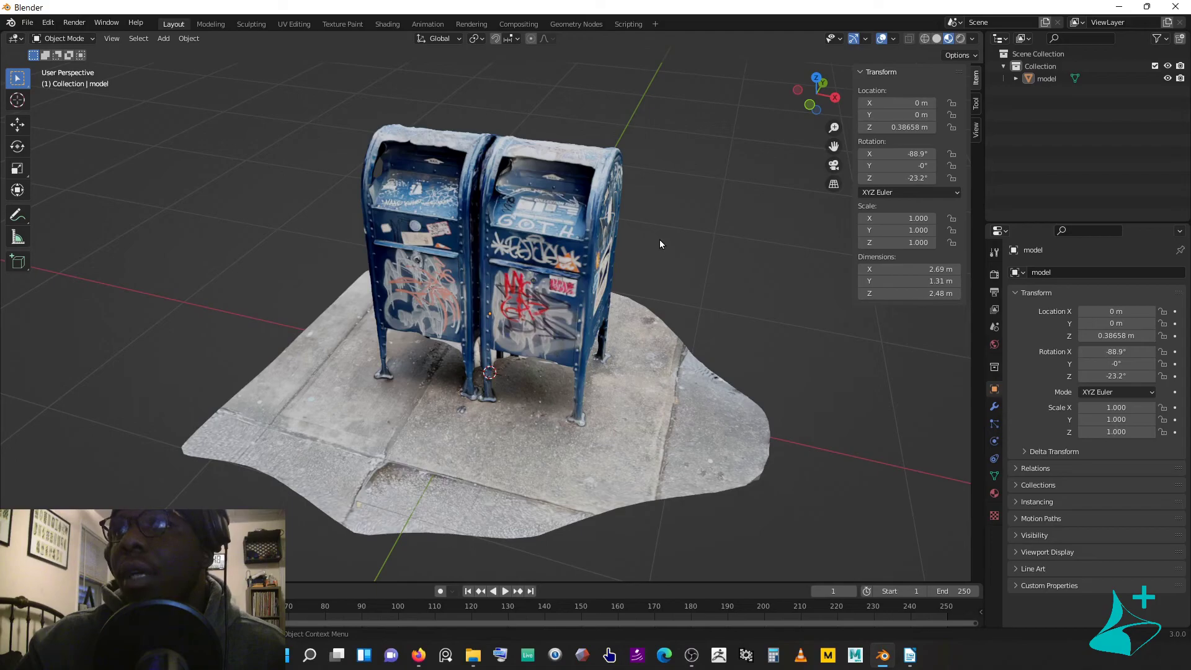
middle_drag(655, 224, 642, 196)
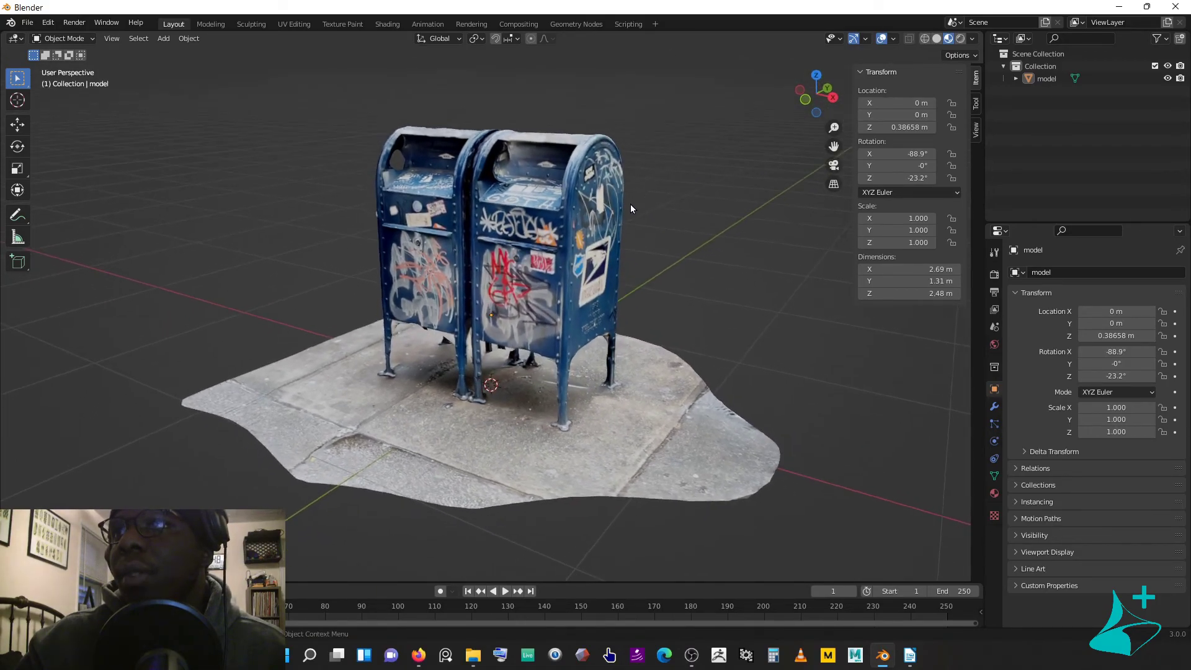
middle_drag(572, 225, 521, 223)
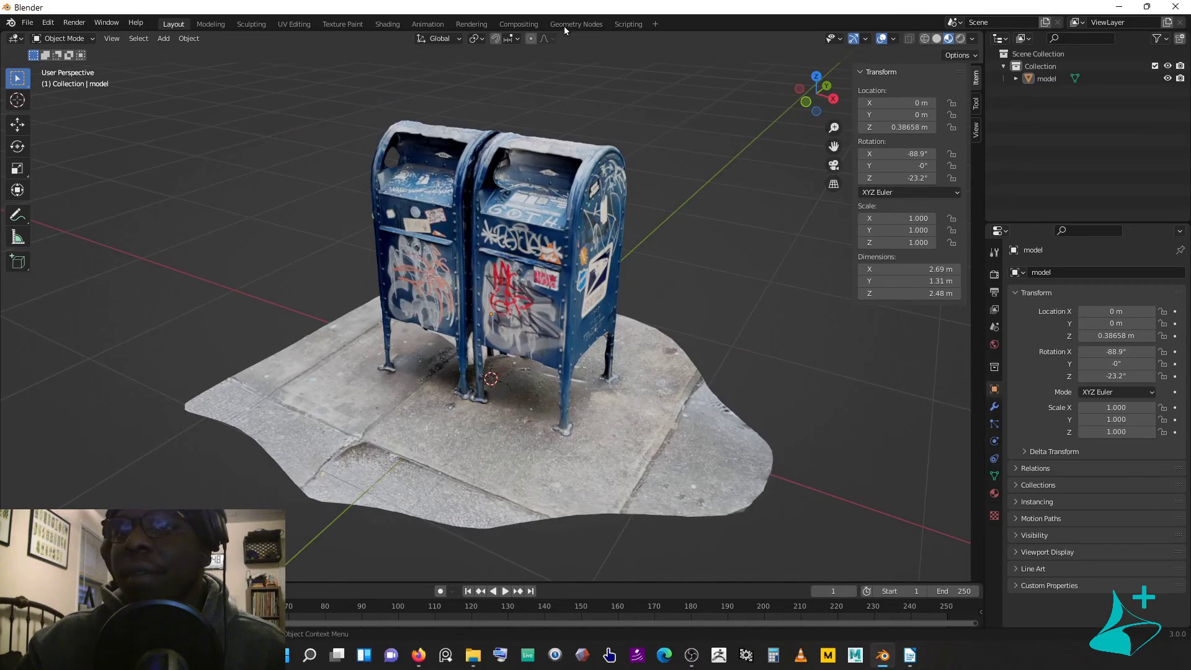
middle_drag(579, 251, 607, 206)
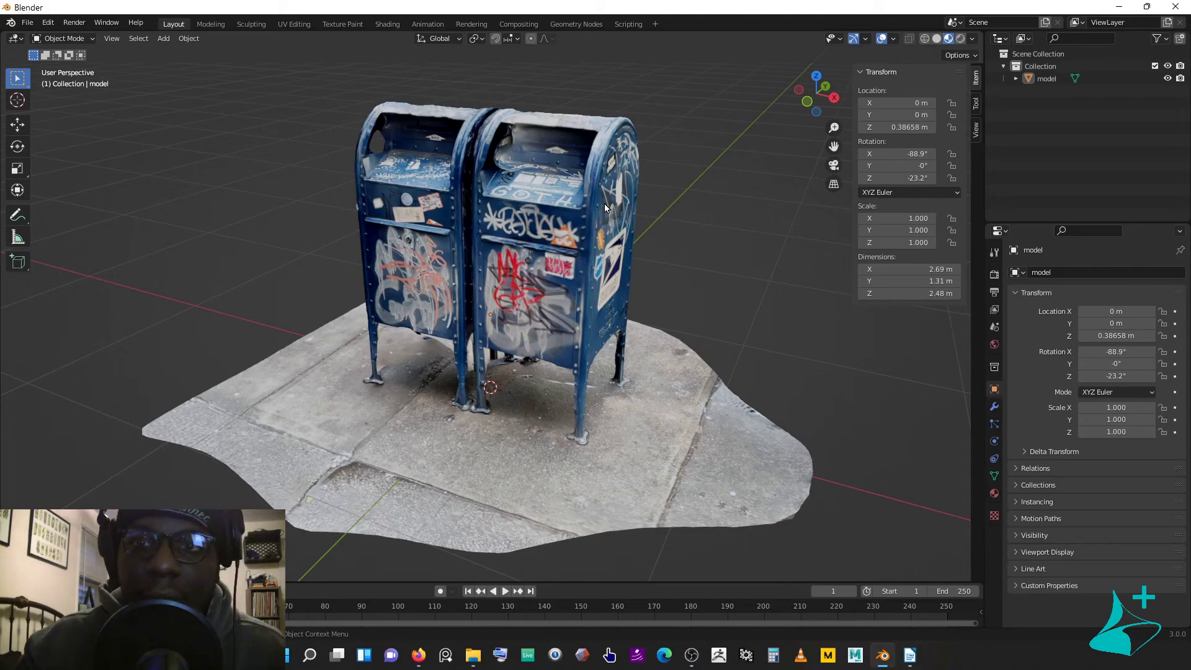
Step: Enter Edit Mode on the mailbox scan and set the viewport to Solid shading for a close view of the mesh
key(Tab)
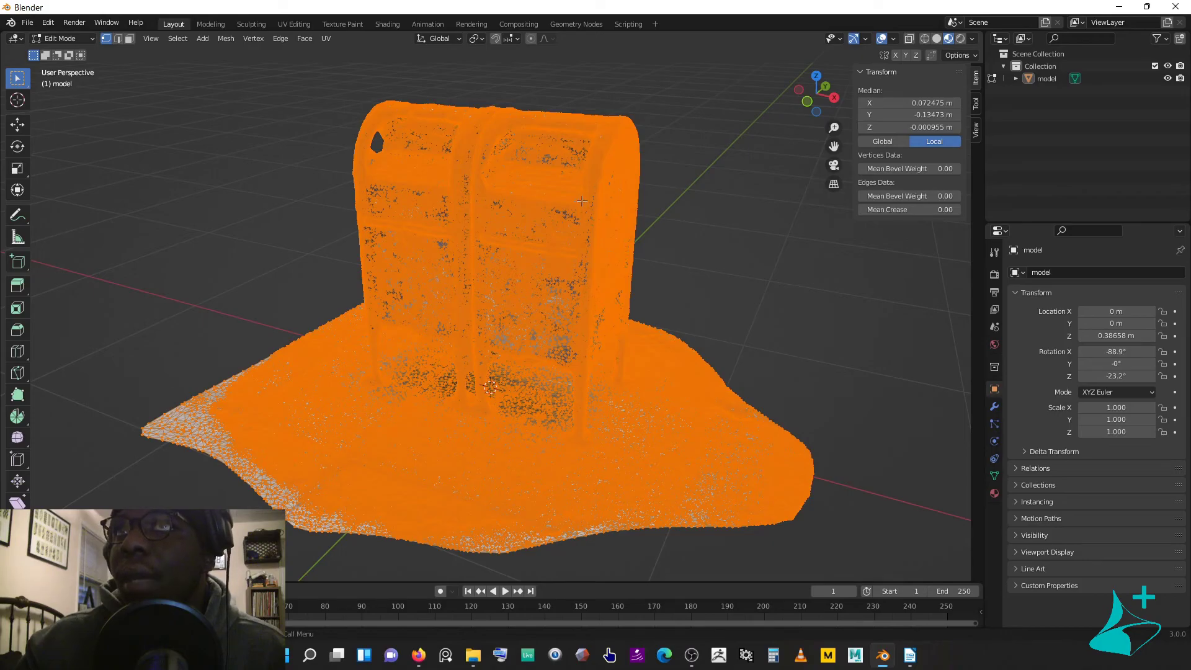
ctrl+middle_drag(566, 155, 634, 125)
scroll(633, 126, down, 4)
scroll(504, 209, up, 4)
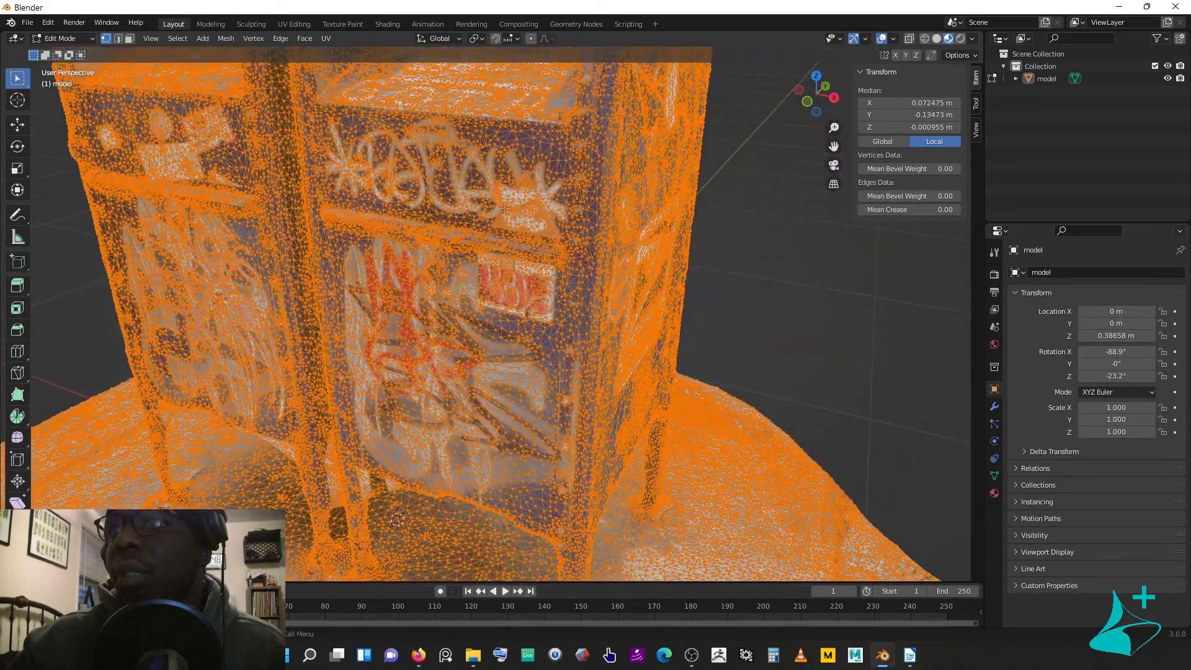
click(937, 39)
scroll(613, 204, up, 8)
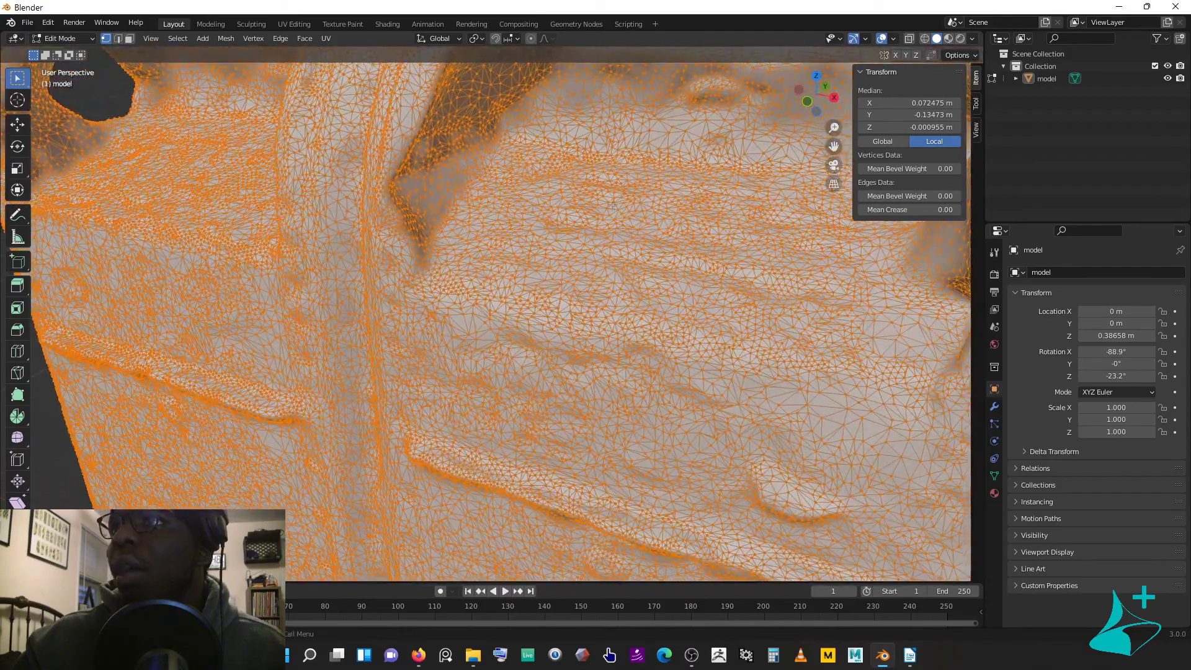
Step: Deselect all vertices of the mailbox scan's mesh
middle_drag(612, 204, 665, 222)
scroll(665, 222, down, 10)
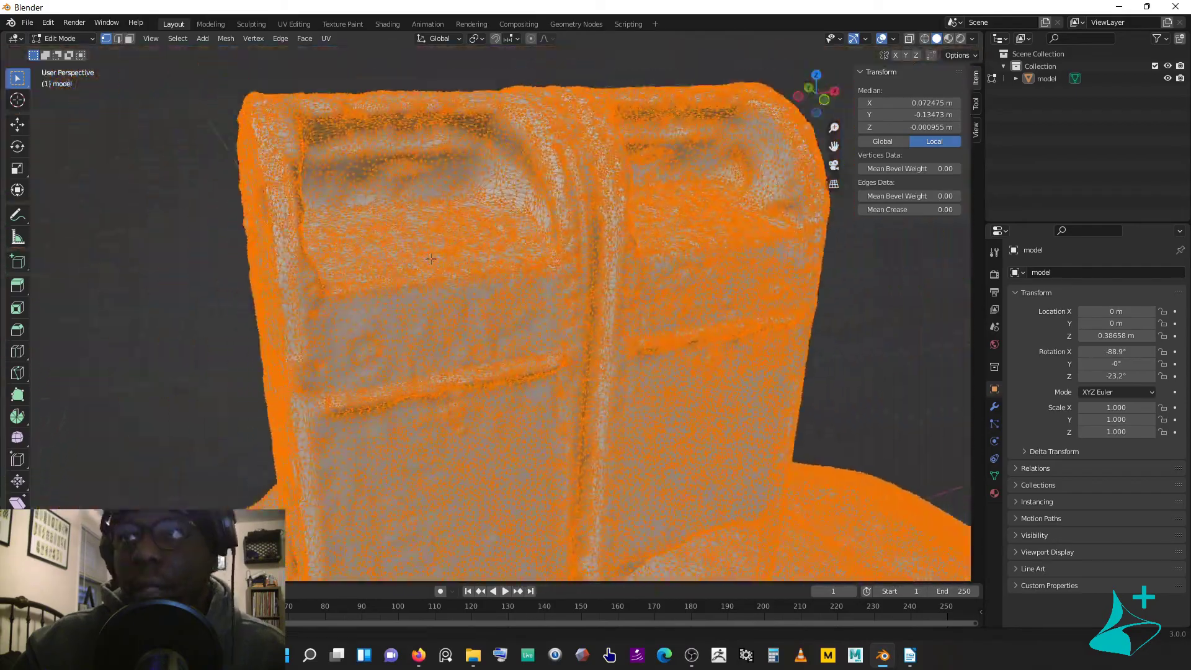
middle_drag(474, 170, 379, 230)
key(alt+a)
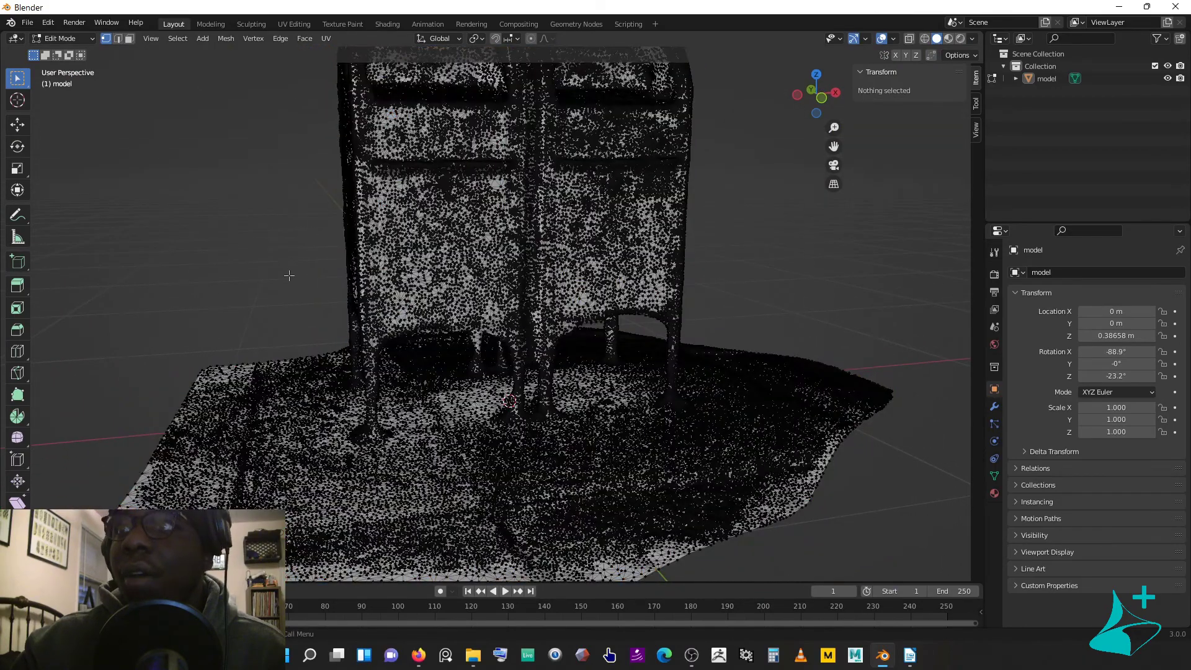
click(178, 38)
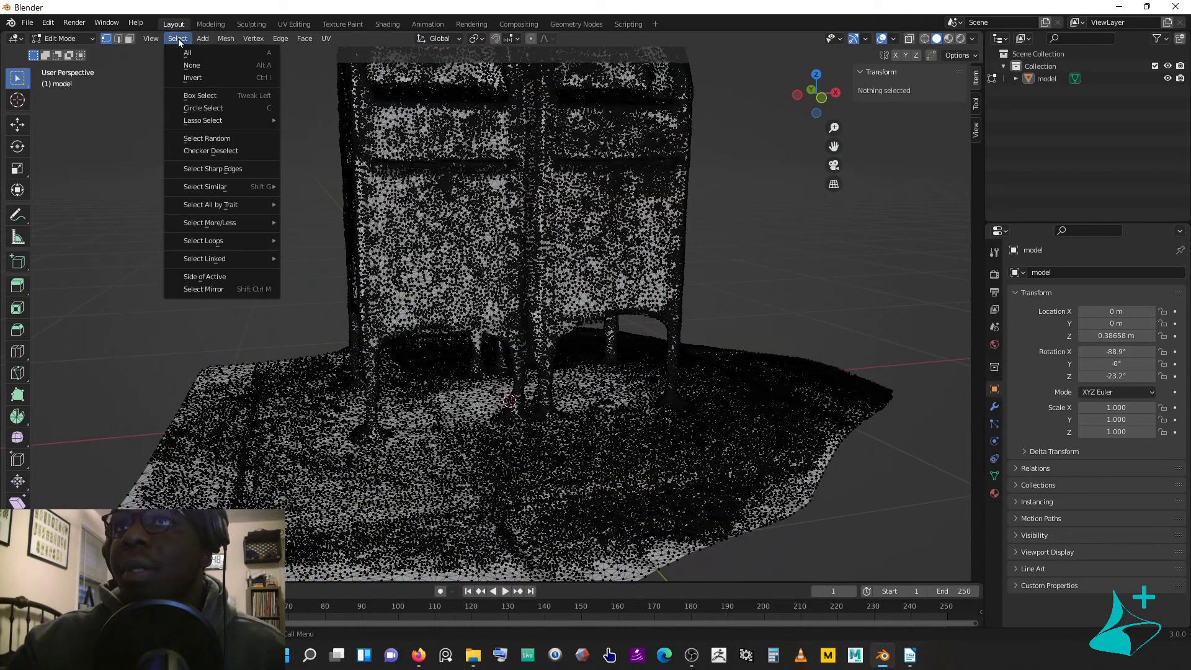
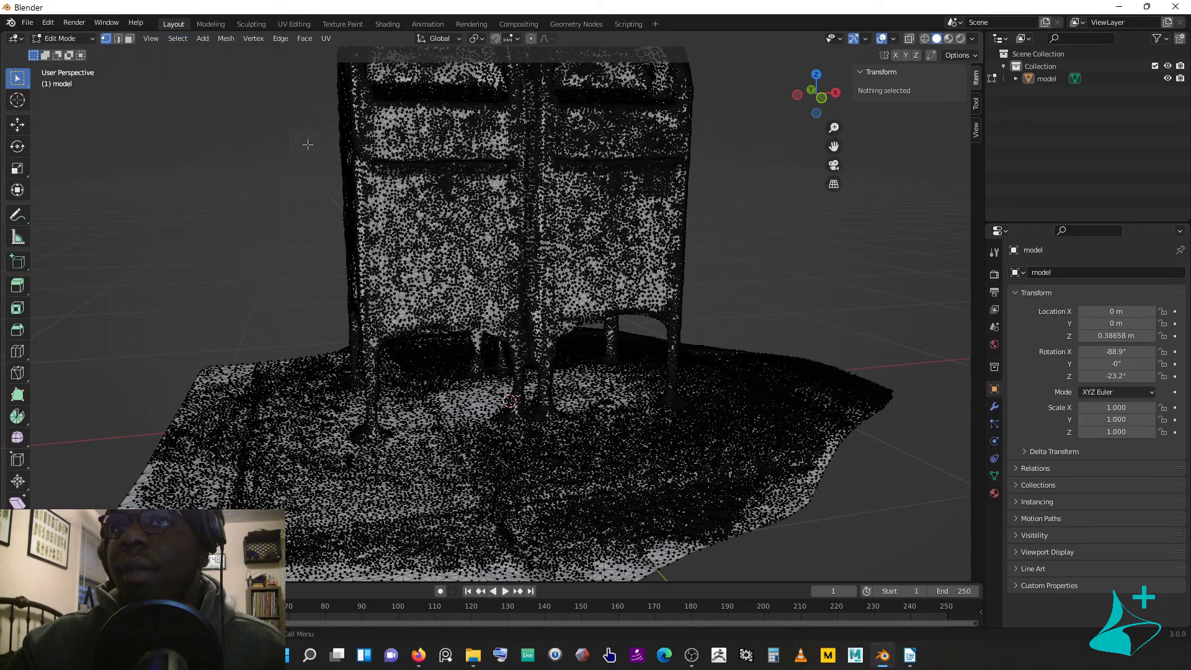
Step: Make Select Circle the active selection tool for editing the mailbox mesh
middle_drag(331, 153, 287, 173)
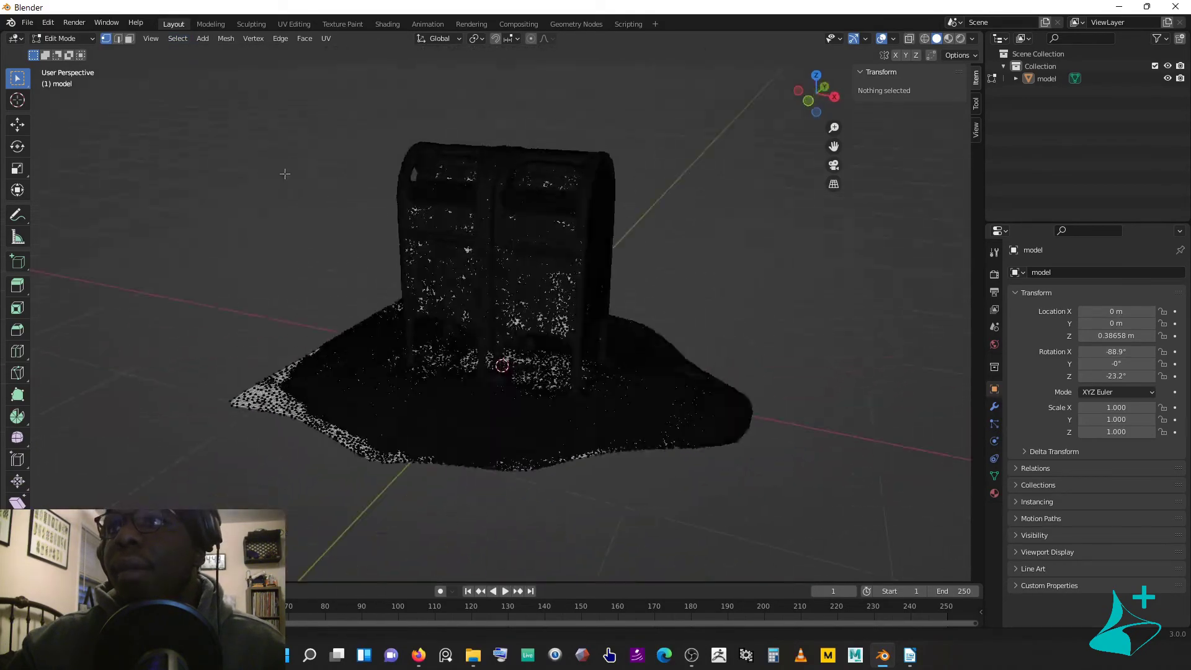
scroll(385, 160, up, 2)
middle_drag(385, 159, 332, 144)
scroll(369, 150, up, 5)
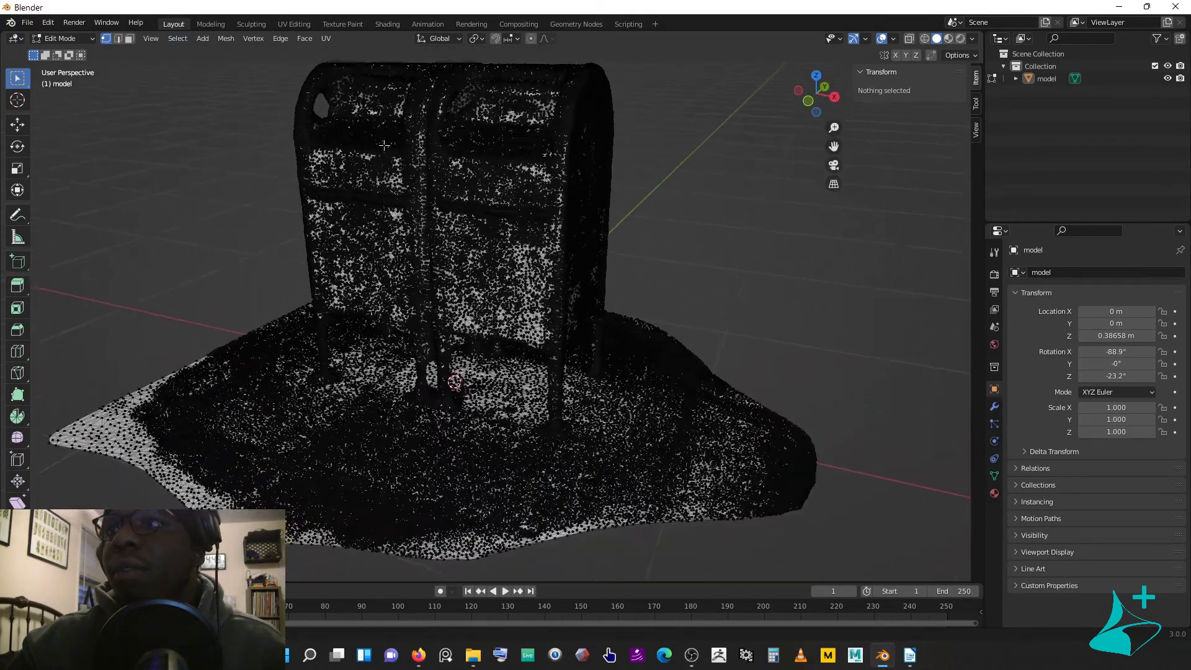
middle_drag(357, 151, 379, 109)
middle_drag(173, 270, 286, 180)
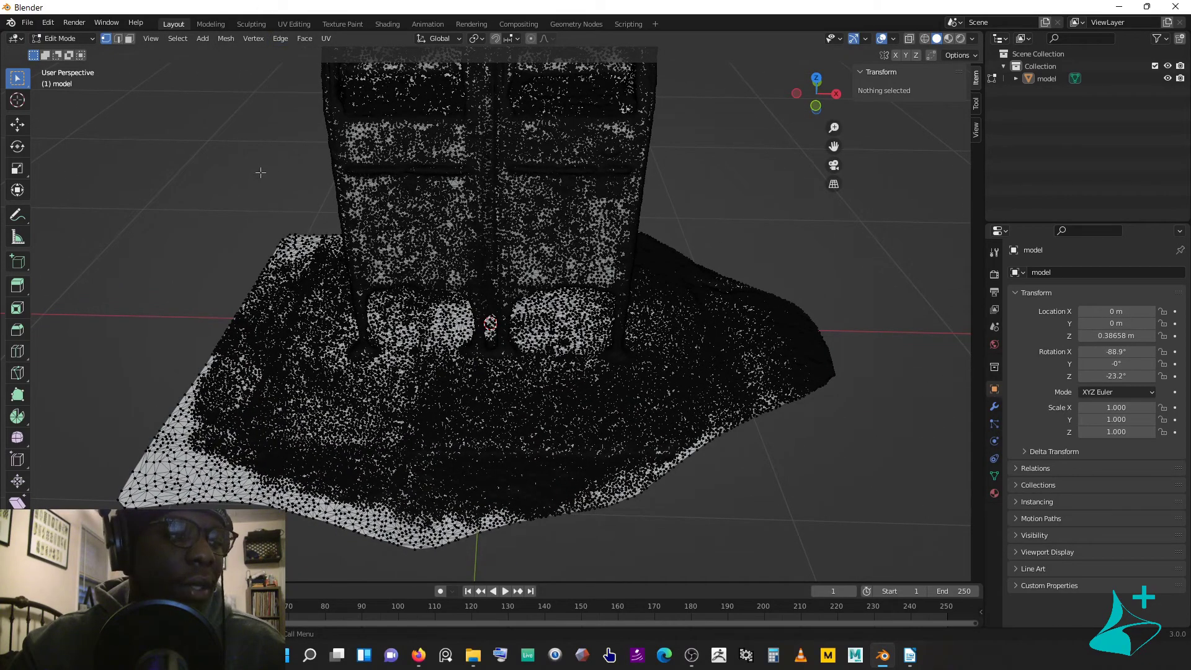
key(w)
key(w)
key(w)
key(w)
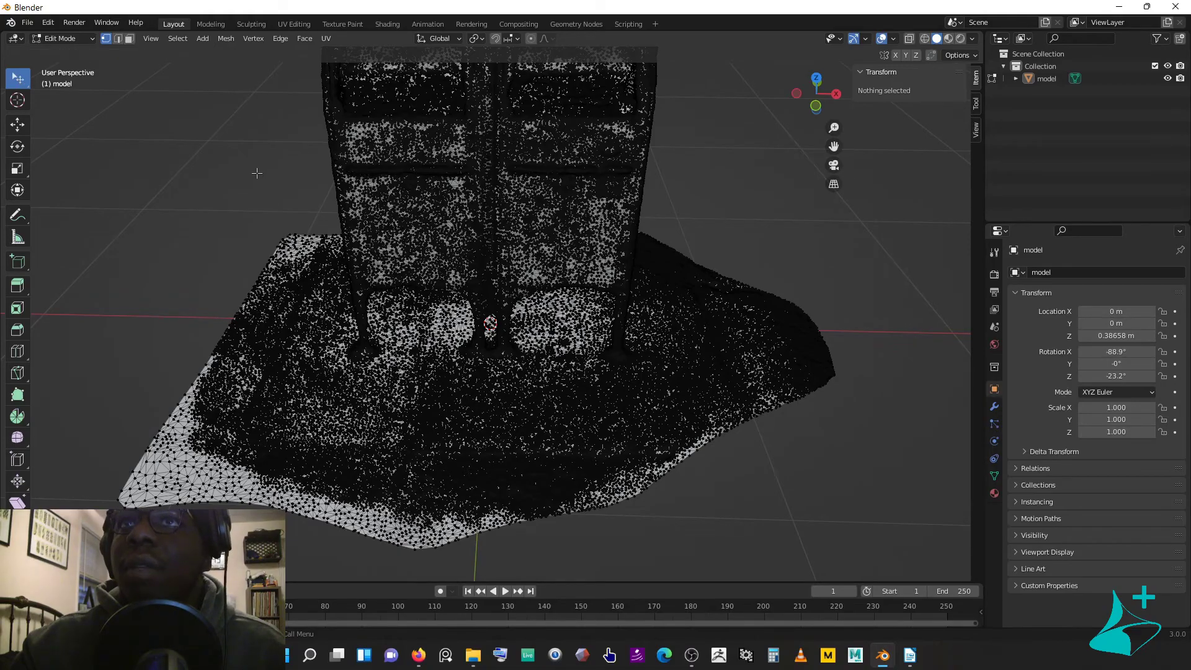
middle_drag(278, 211, 277, 206)
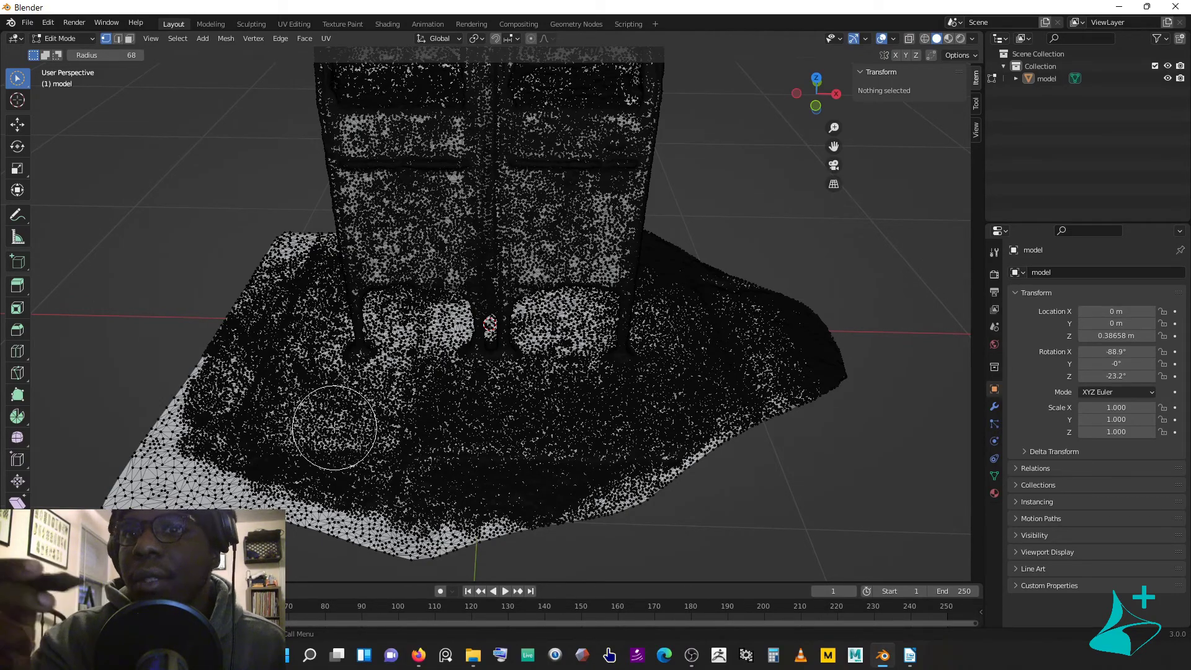
Step: Brush-select the ground vertices along the front corner of the scan with the circle selection
middle_drag(250, 338, 258, 361)
mouse_move(230, 394)
mouse_down()
mouse_move(347, 481)
mouse_move(200, 388)
mouse_up()
drag(242, 445, 364, 426)
middle_drag(364, 425, 520, 340)
ctrl+middle_drag(520, 358, 527, 360)
ctrl+middle_drag(452, 408, 725, 325)
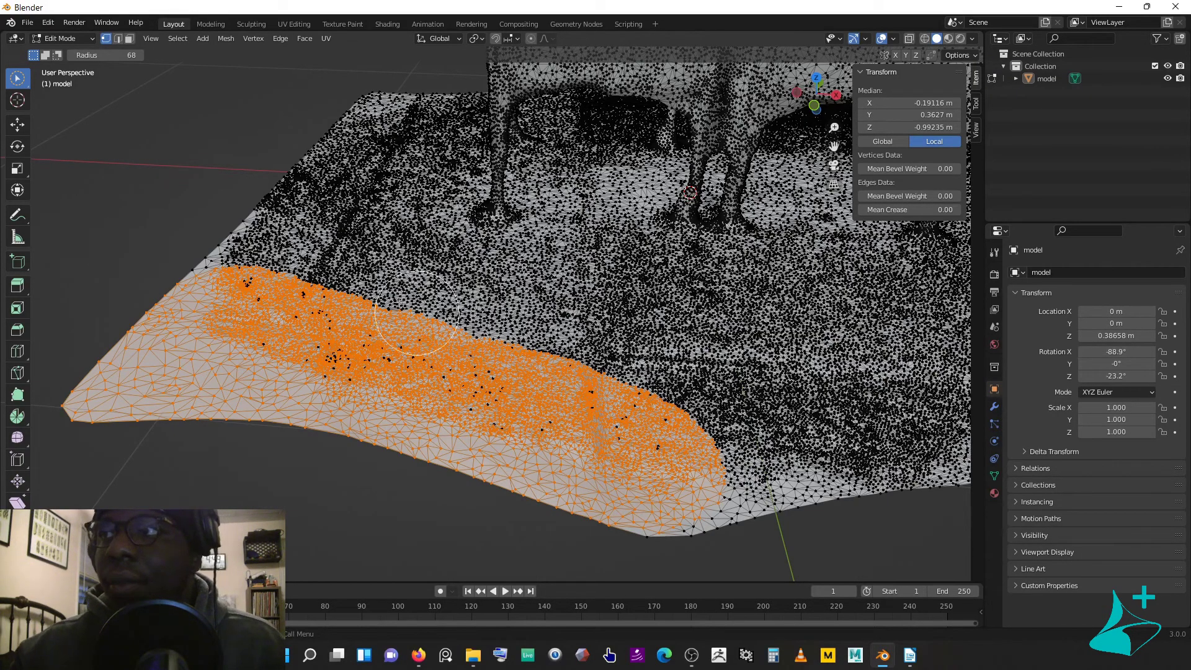
middle_drag(427, 293, 451, 401)
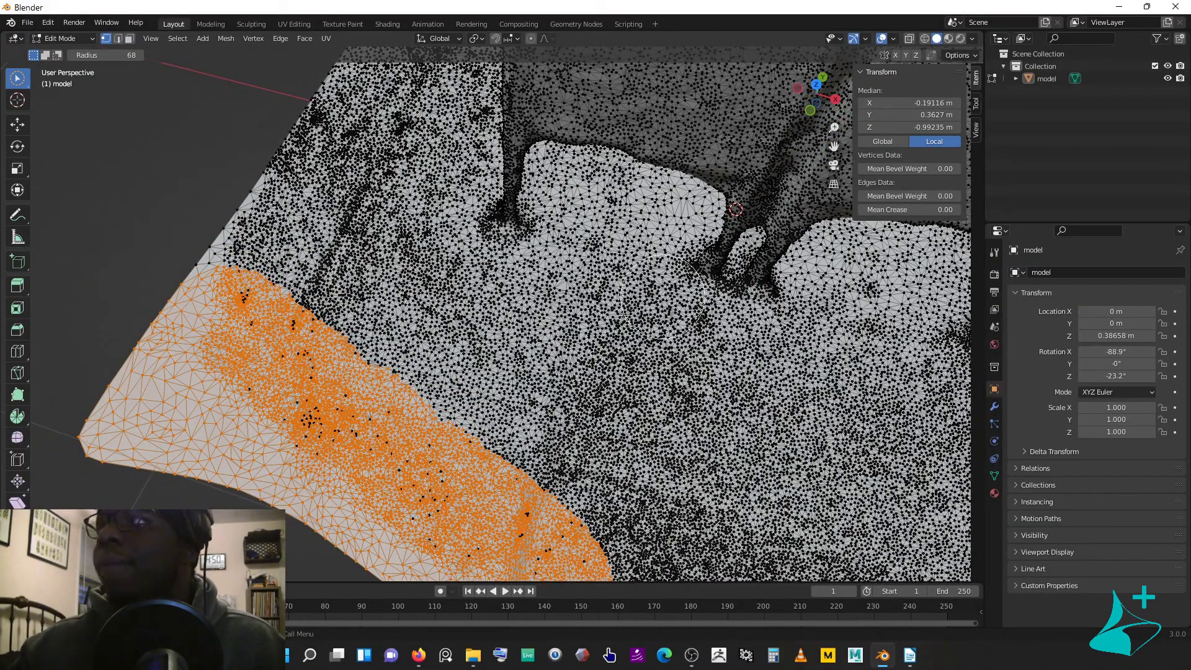
scroll(490, 384, down, 2)
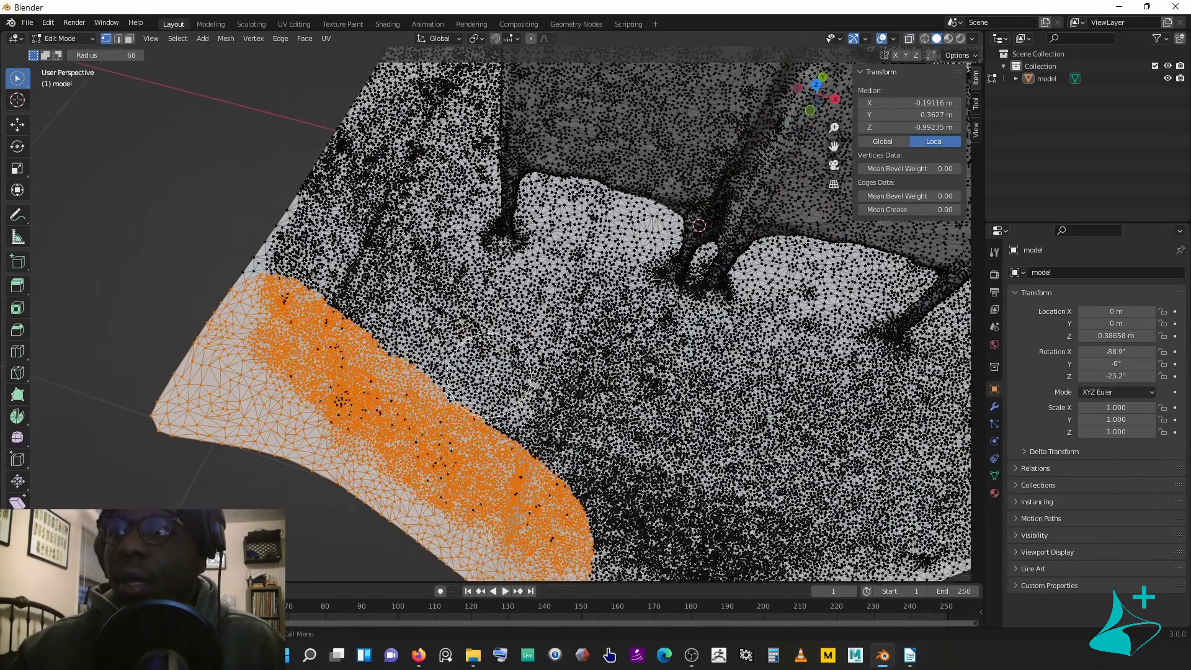
middle_drag(490, 373, 562, 427)
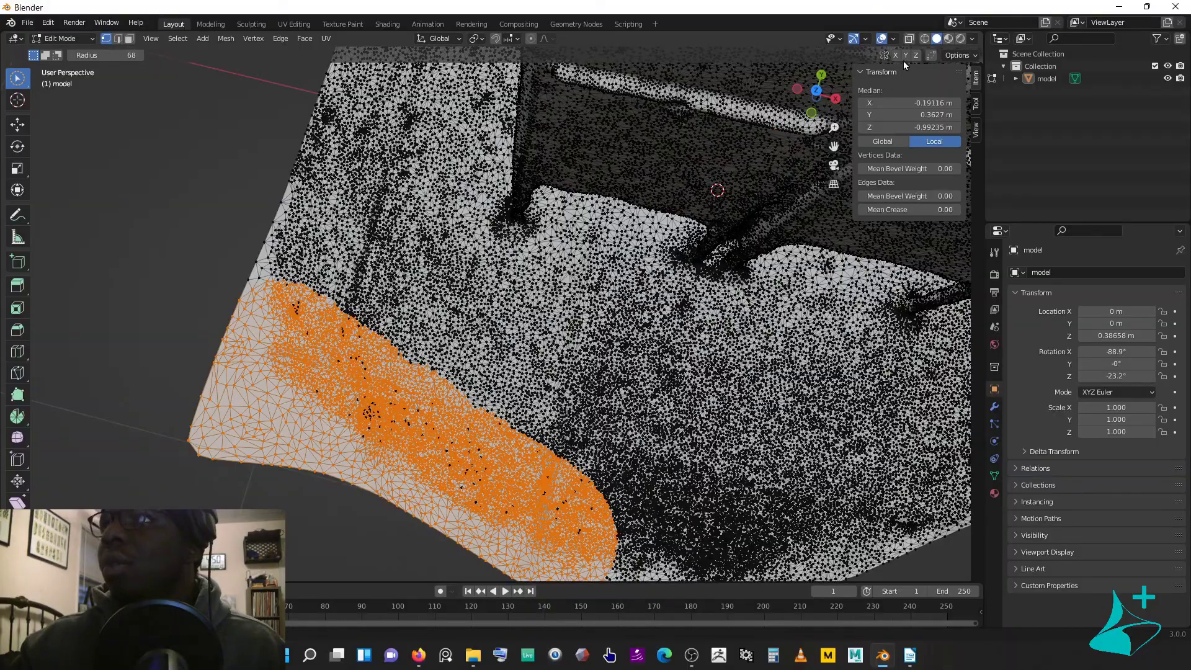
scroll(621, 165, down, 3)
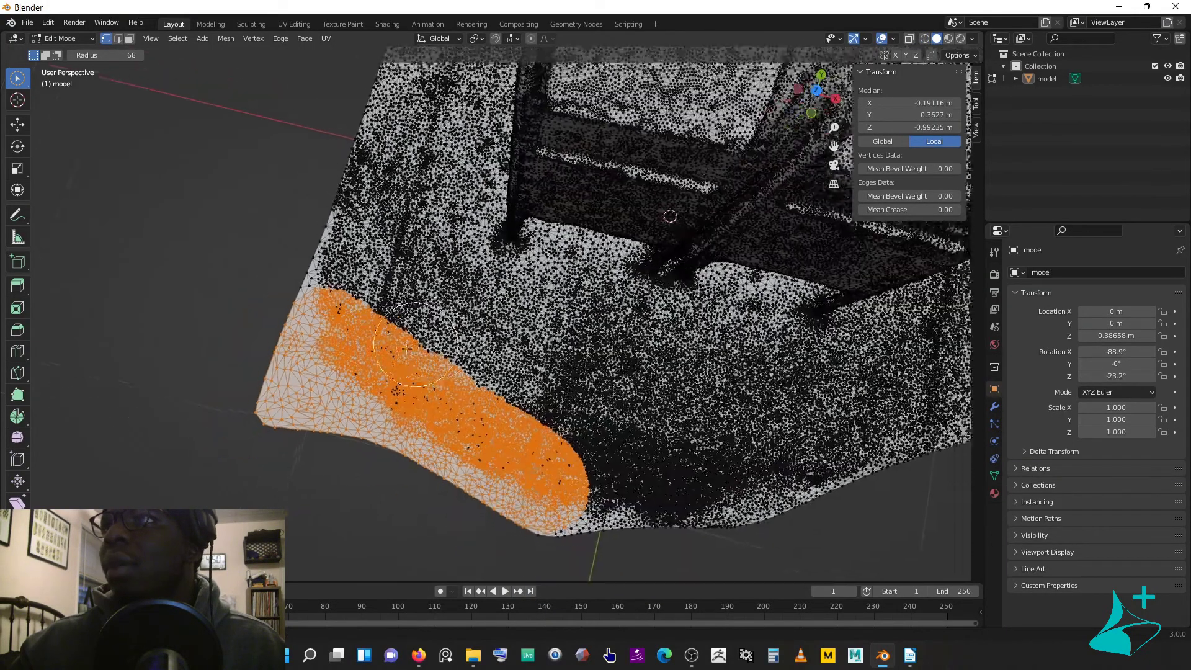
shift+middle_drag(622, 164, 498, 341)
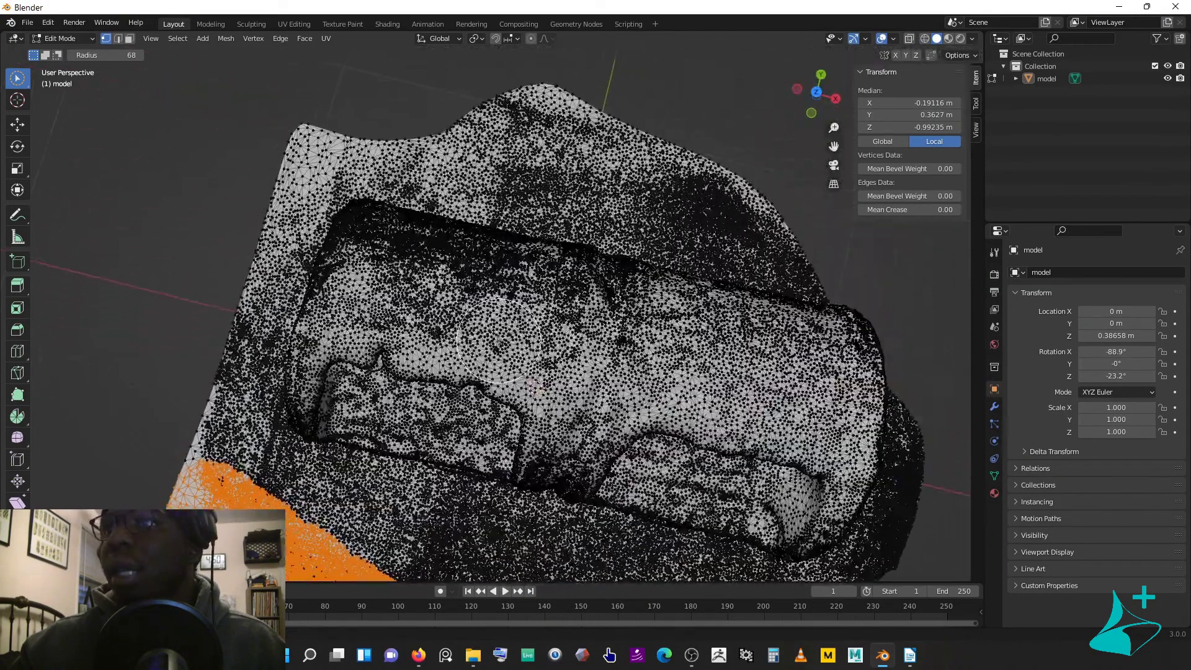
Step: Circle-select a patch of vertices on the mailbox's roof and turn on X-Ray to allow selecting through the mesh
drag(428, 307, 478, 338)
middle_drag(468, 329, 516, 397)
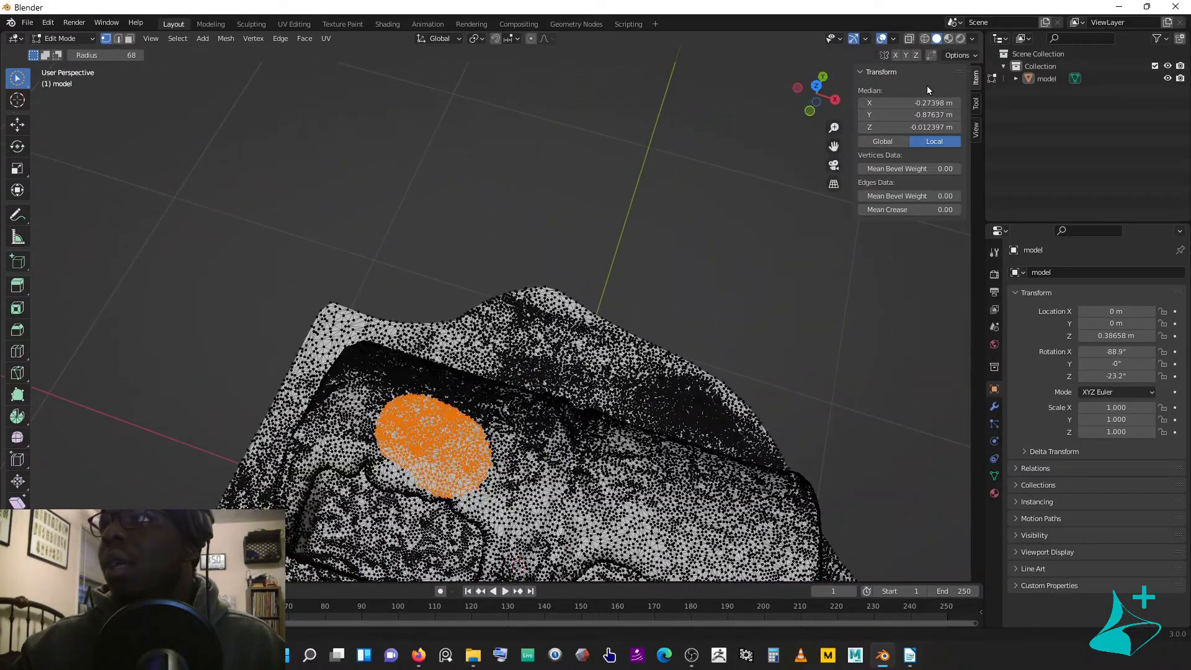
click(913, 38)
Step: Test circle-selecting through the mailbox's roof, checking which vertices are caught on the body and ground underneath
middle_drag(559, 272, 587, 249)
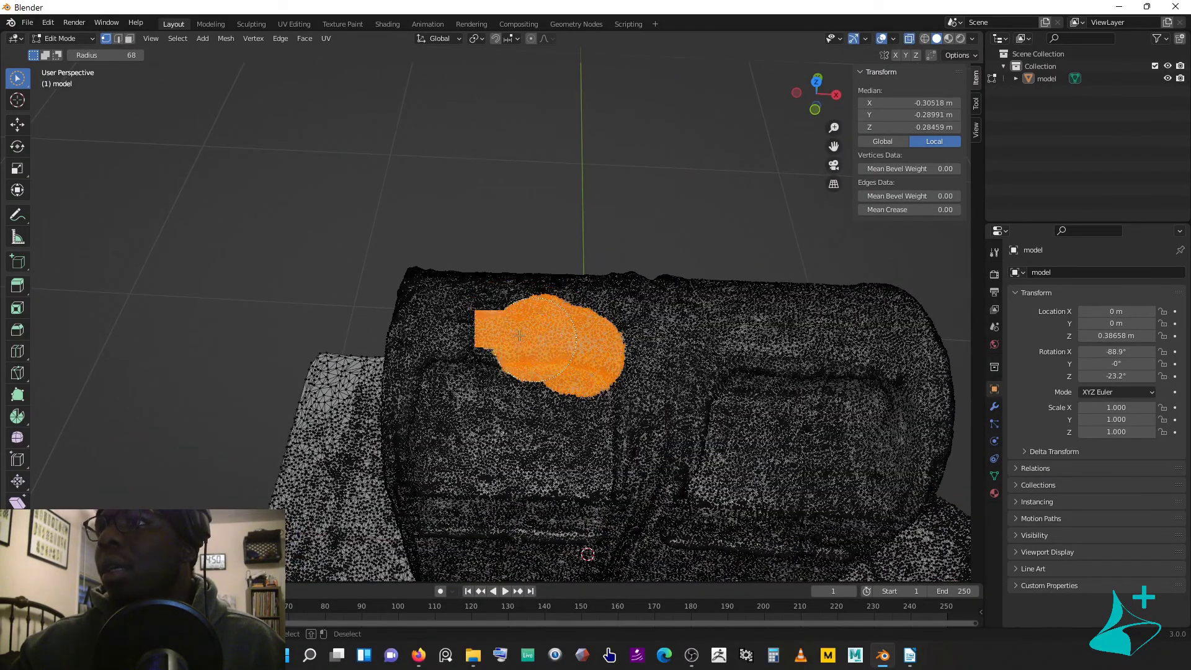
middle_drag(553, 340, 584, 400)
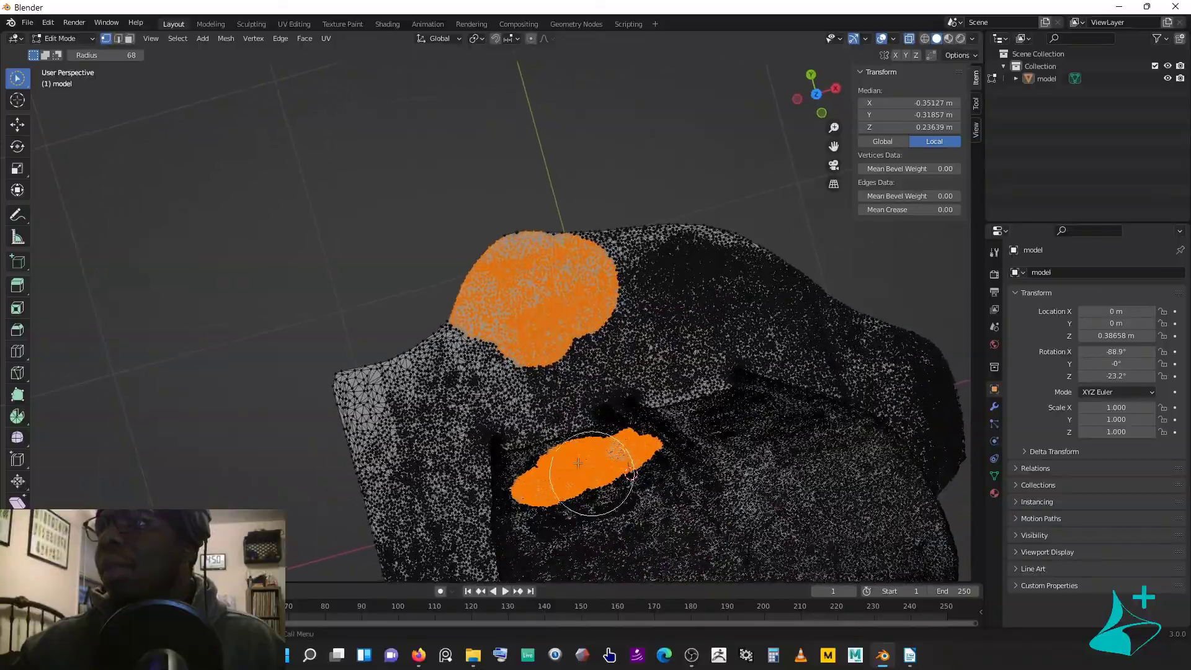
middle_drag(547, 310, 579, 311)
click(621, 391)
middle_drag(620, 390, 626, 209)
mouse_move(372, 295)
middle_down()
mouse_move(360, 279)
mouse_move(373, 292)
middle_up()
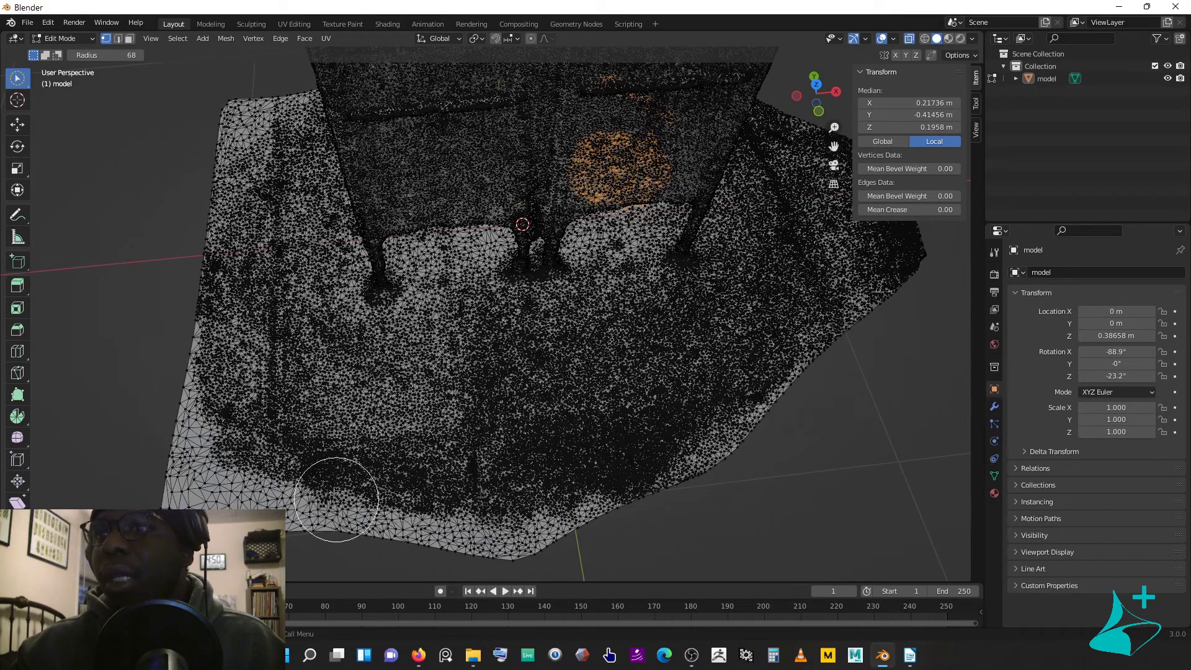
shift+middle_drag(289, 397, 371, 278)
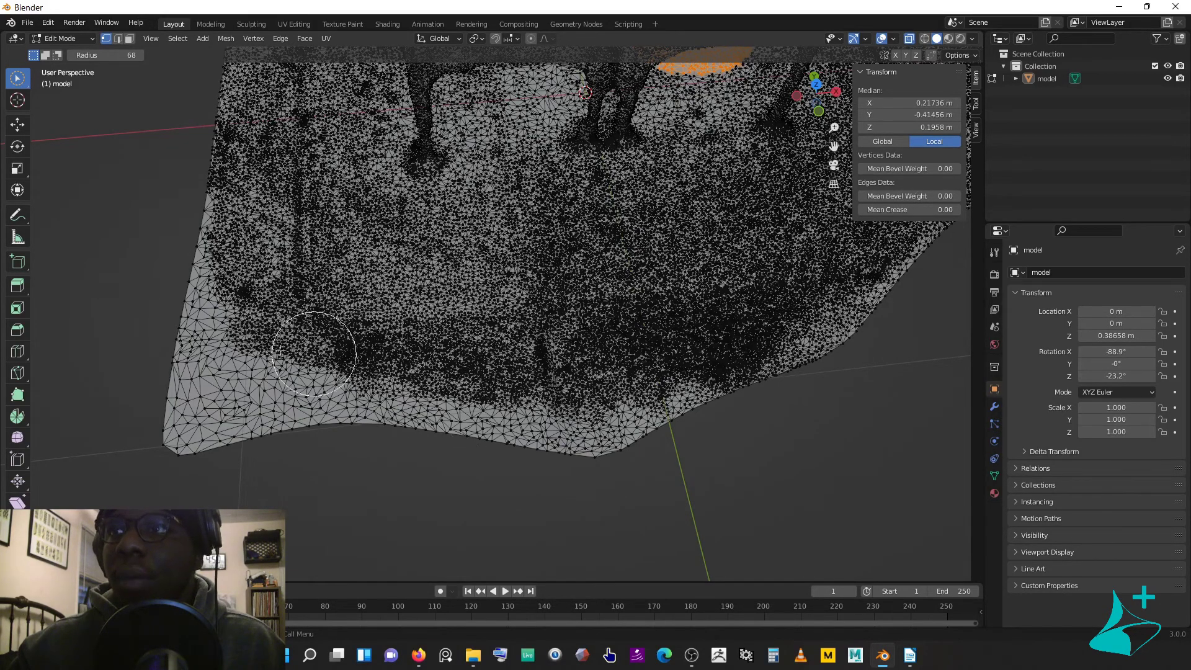
Step: Try circle-selecting separate and connected patches of ground in front of the mailbox legs, then clear the selection
middle_drag(510, 274, 543, 316)
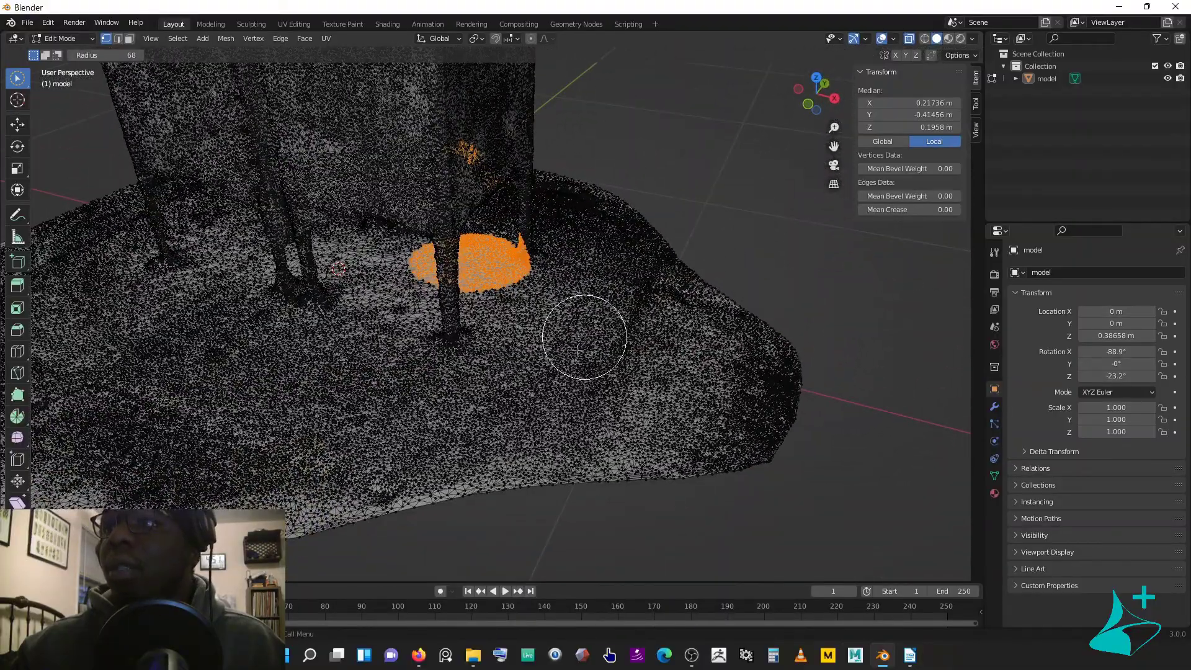
click(579, 343)
click(282, 385)
click(503, 431)
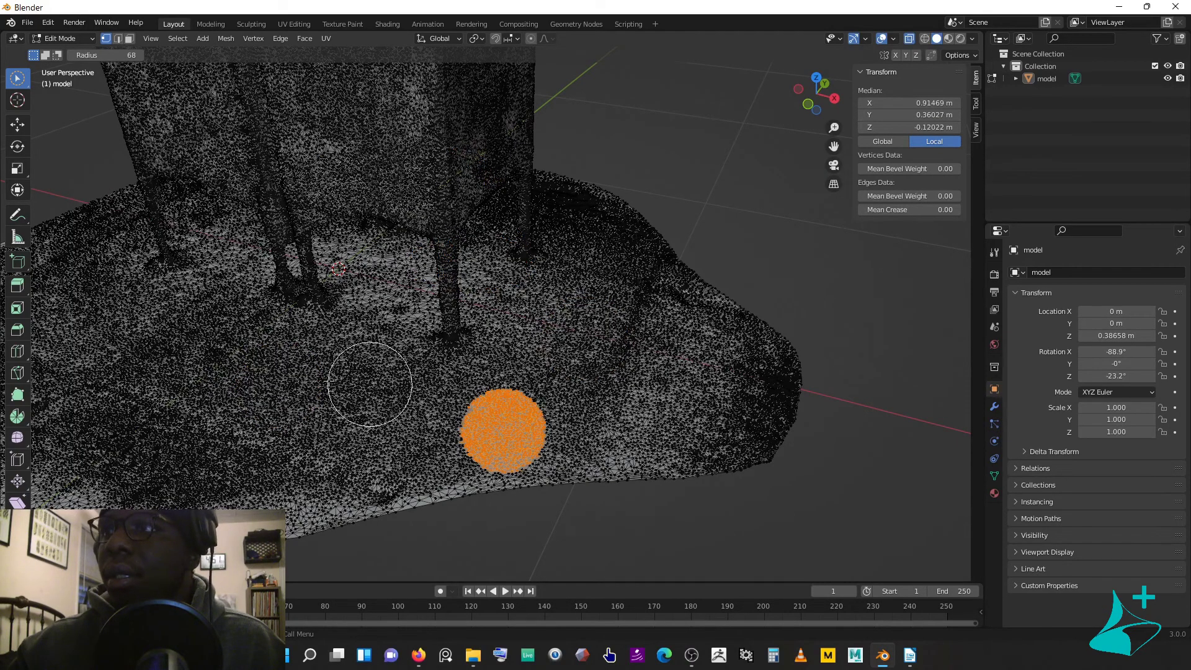
click(343, 434)
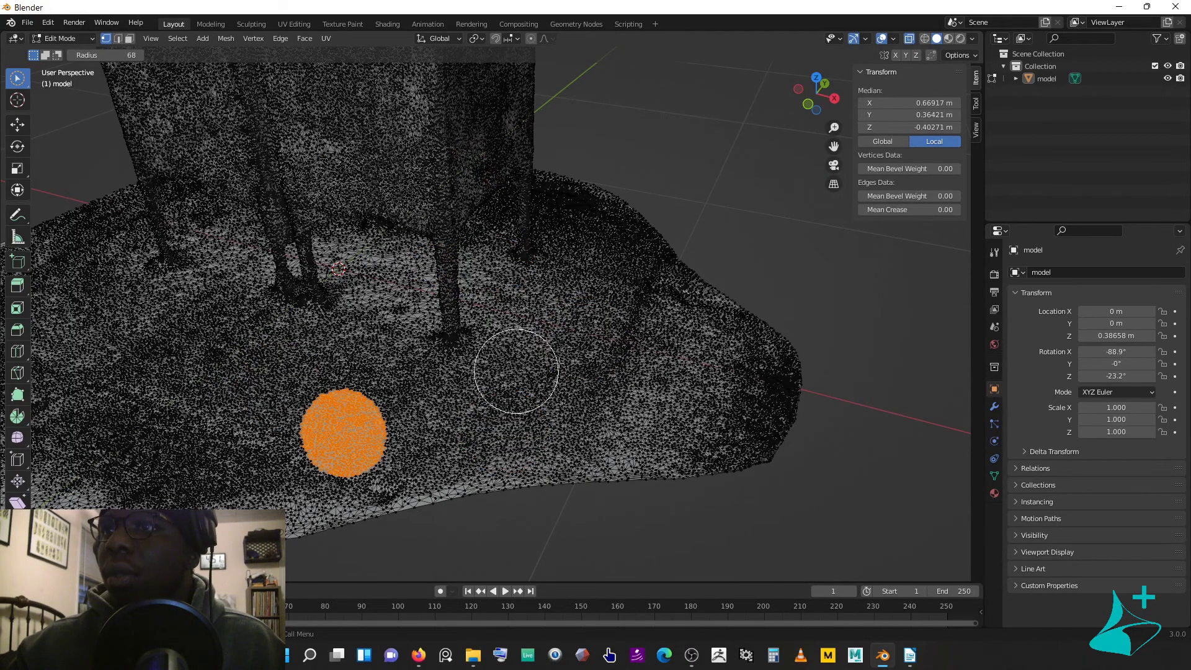
drag(607, 363, 592, 390)
mouse_move(549, 334)
middle_down()
mouse_move(592, 322)
mouse_move(586, 309)
mouse_move(659, 252)
middle_up()
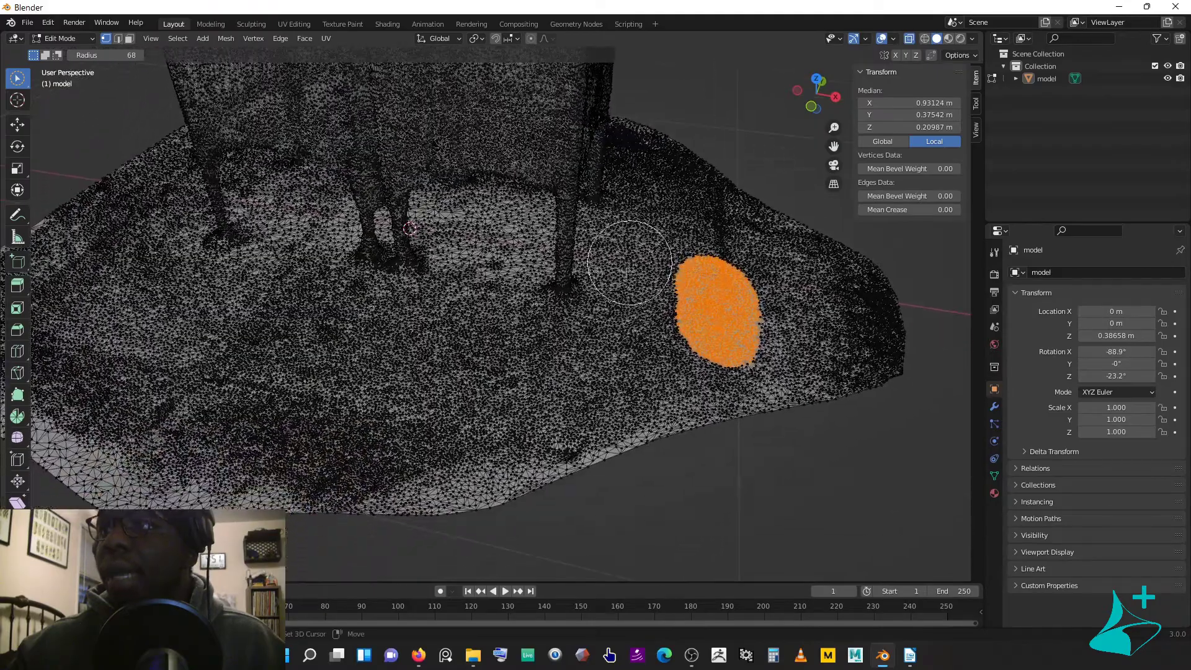
mouse_move(696, 306)
mouse_down()
mouse_move(576, 357)
mouse_move(657, 337)
mouse_move(642, 342)
mouse_up()
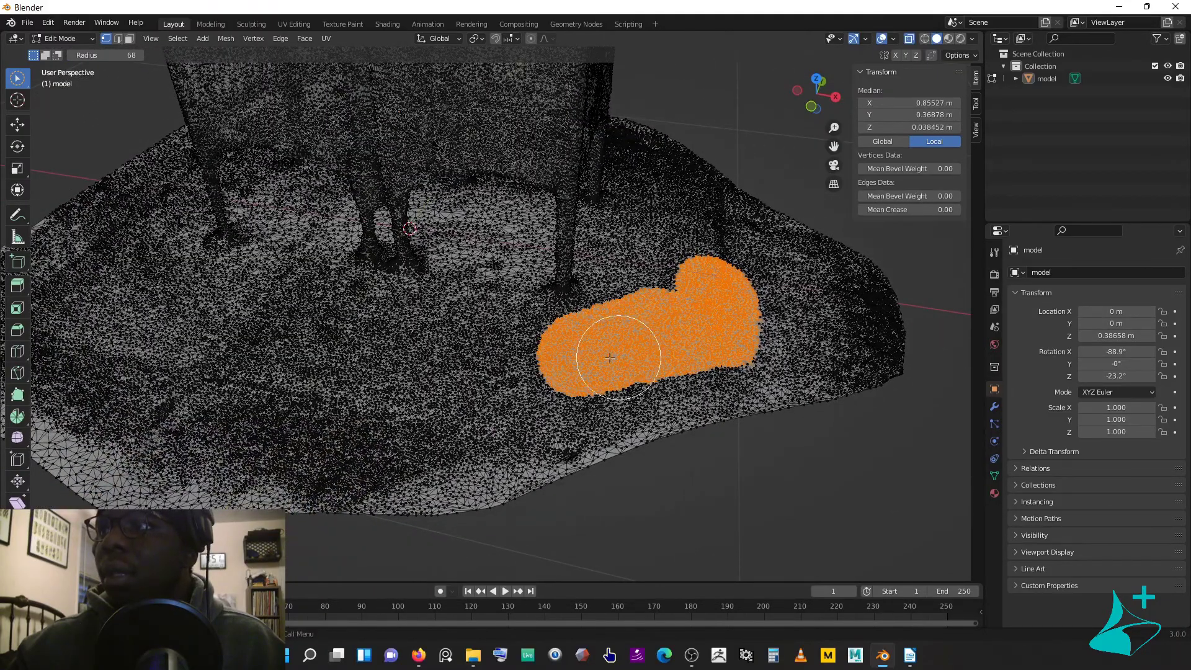
mouse_move(463, 370)
ctrl+mouse_down()
mouse_move(577, 354)
mouse_move(688, 297)
mouse_move(697, 359)
ctrl+mouse_up()
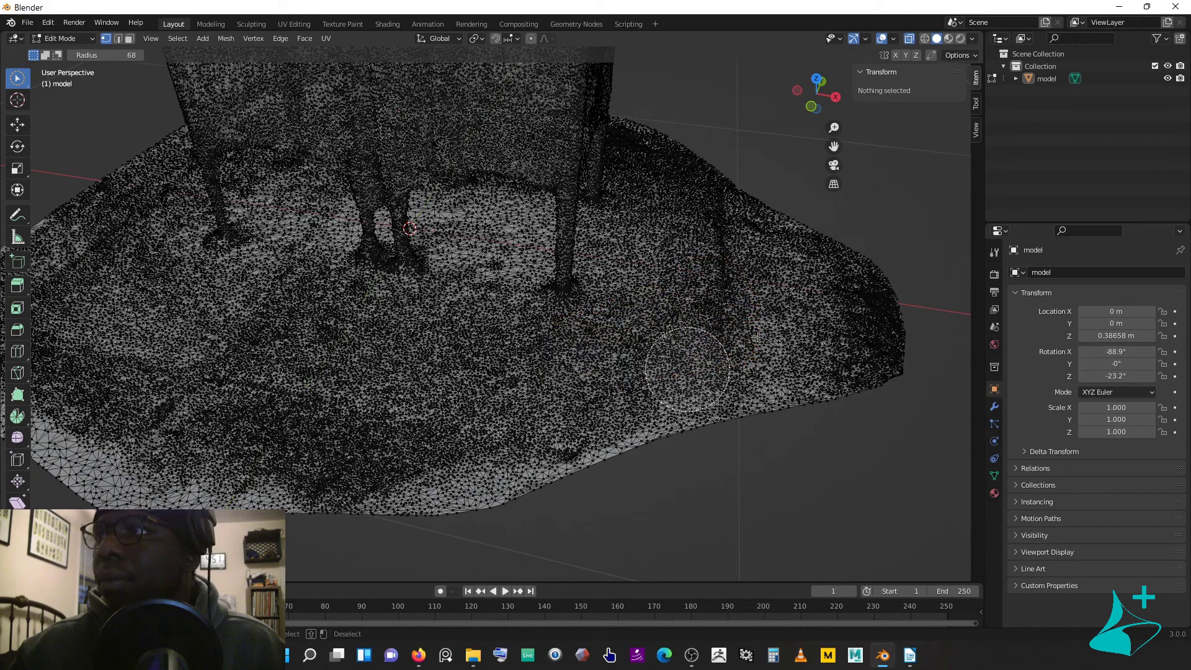
scroll(597, 273, down, 2)
scroll(682, 267, up, 4)
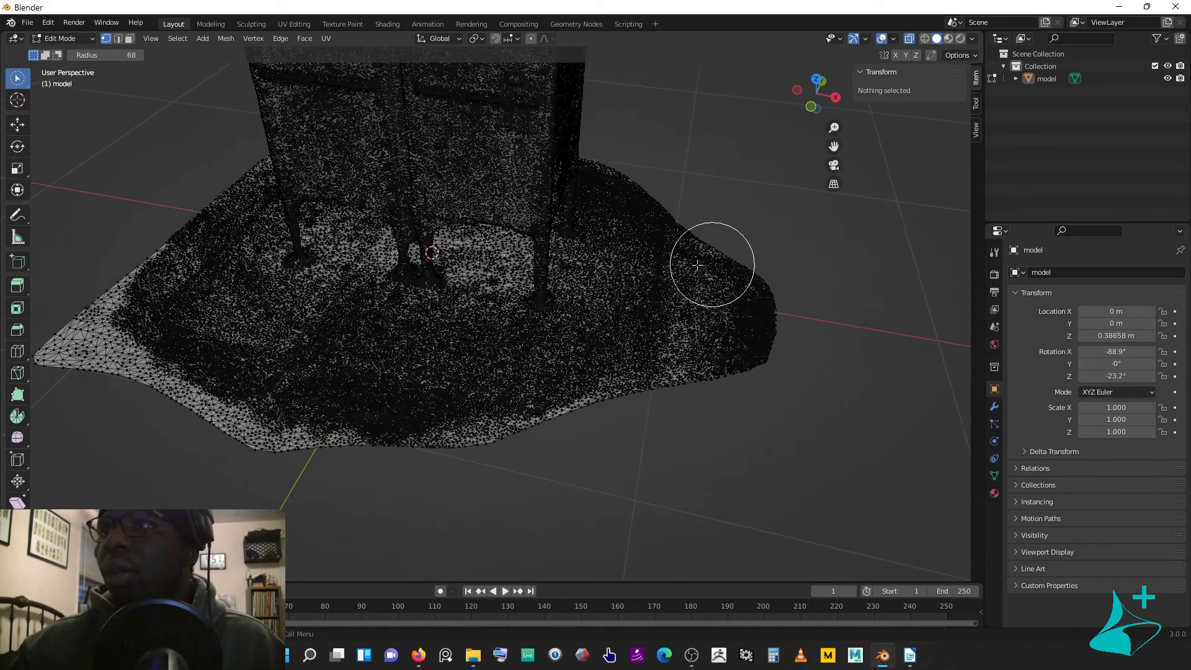
Step: Circle-select the ground vertices all around the mailbox, leaving the body and legs unselected
shift+middle_drag(695, 285, 746, 257)
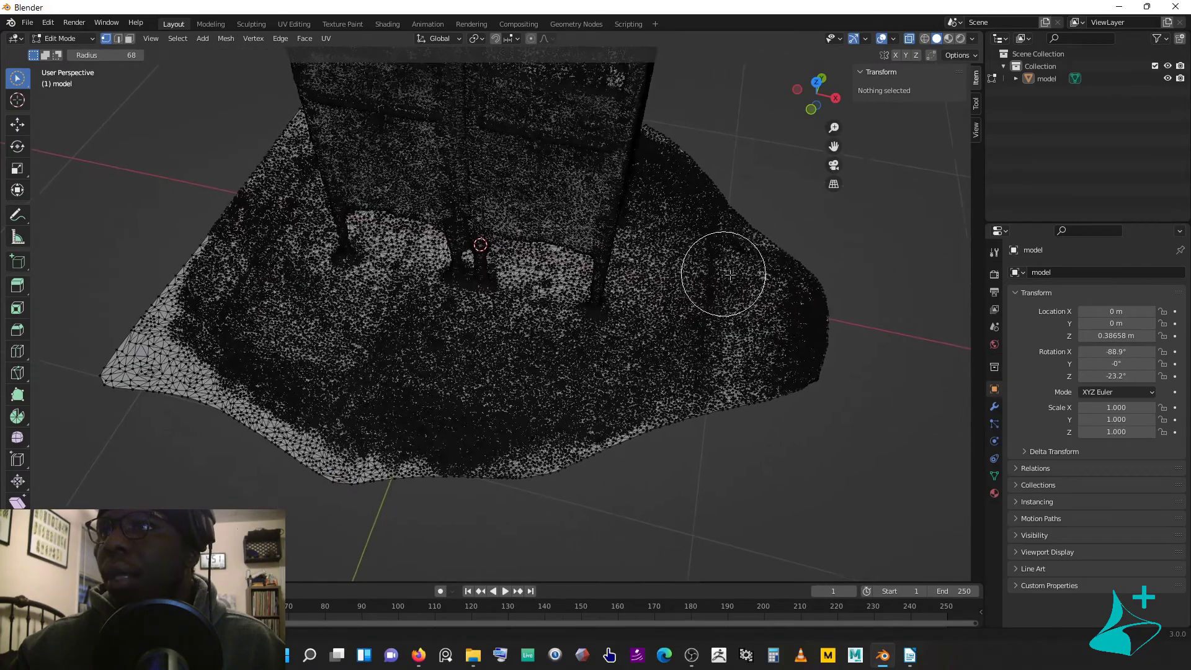
scroll(726, 273, up, 2)
mouse_move(797, 287)
mouse_down()
mouse_move(789, 356)
mouse_move(763, 385)
mouse_move(457, 474)
mouse_move(133, 393)
mouse_move(155, 310)
mouse_move(325, 401)
mouse_move(732, 359)
mouse_move(323, 316)
mouse_move(459, 292)
mouse_move(542, 322)
mouse_move(546, 293)
mouse_move(219, 217)
mouse_up()
middle_drag(490, 304, 338, 309)
mouse_move(337, 308)
mouse_down()
mouse_move(248, 447)
mouse_move(403, 303)
mouse_move(471, 428)
mouse_move(654, 282)
mouse_up()
middle_drag(654, 282, 449, 513)
mouse_move(449, 512)
mouse_down()
mouse_move(768, 326)
mouse_move(673, 357)
mouse_up()
middle_drag(673, 356, 568, 397)
mouse_move(568, 397)
mouse_down()
mouse_move(725, 343)
mouse_move(574, 372)
mouse_up()
middle_drag(574, 372, 502, 354)
mouse_move(596, 322)
mouse_down()
mouse_move(534, 290)
mouse_move(480, 300)
mouse_up()
middle_drag(480, 301, 604, 409)
drag(603, 433, 317, 354)
middle_drag(316, 354, 584, 366)
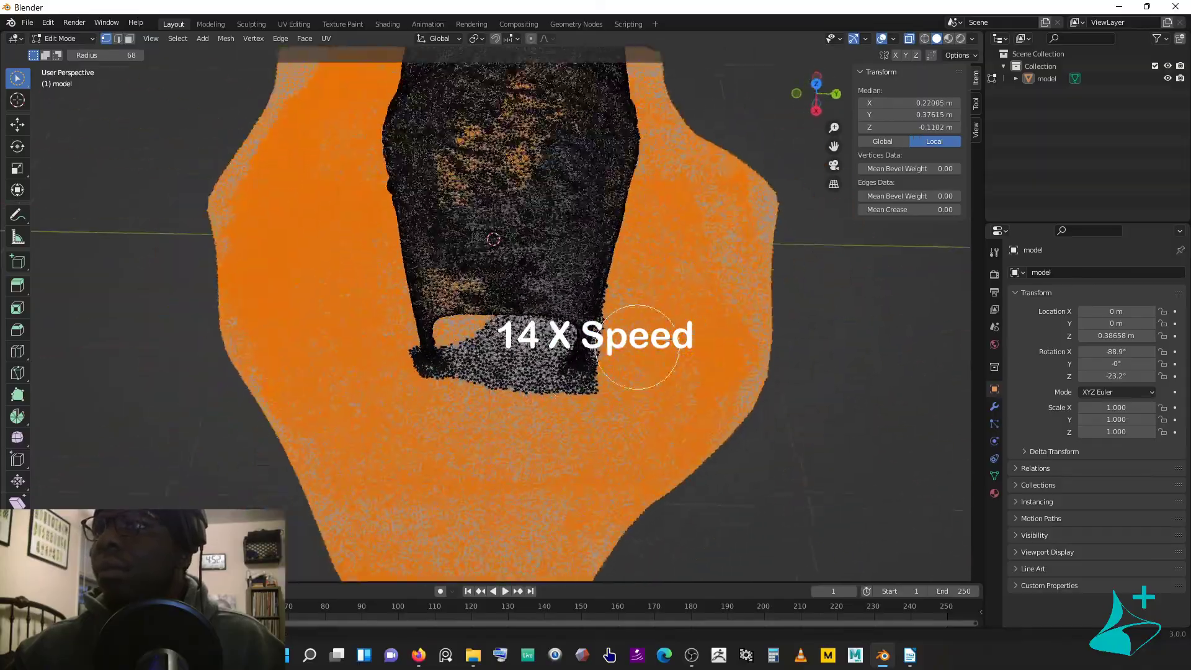
Step: Extend the circle selection over the ground beneath the mailbox and between its legs
scroll(584, 365, up, 4)
drag(459, 248, 496, 248)
middle_drag(496, 248, 484, 199)
mouse_move(484, 199)
mouse_down()
mouse_move(599, 153)
mouse_move(611, 288)
mouse_move(632, 288)
mouse_move(657, 328)
mouse_up()
middle_drag(769, 352, 571, 352)
mouse_move(372, 223)
mouse_down()
mouse_move(329, 314)
mouse_move(455, 206)
mouse_up()
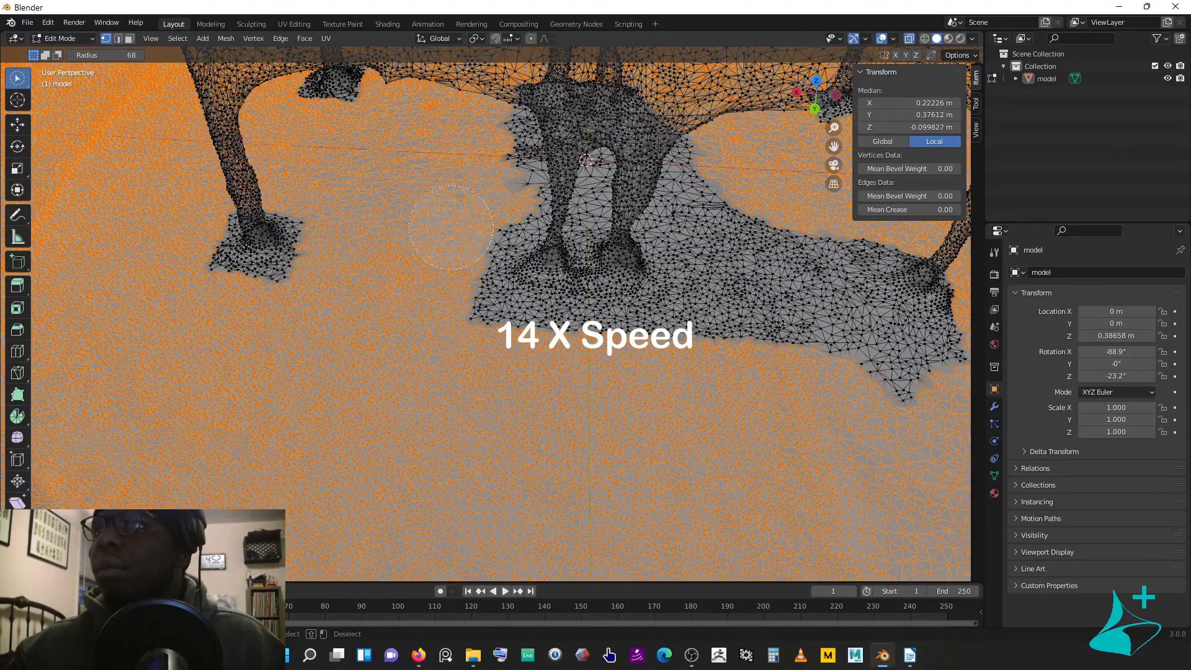
mouse_move(501, 340)
mouse_down()
mouse_move(980, 374)
mouse_move(729, 180)
mouse_move(849, 284)
mouse_move(865, 243)
mouse_up()
mouse_move(787, 263)
middle_down()
mouse_move(584, 268)
mouse_move(670, 401)
mouse_move(665, 372)
middle_up()
drag(520, 329, 498, 312)
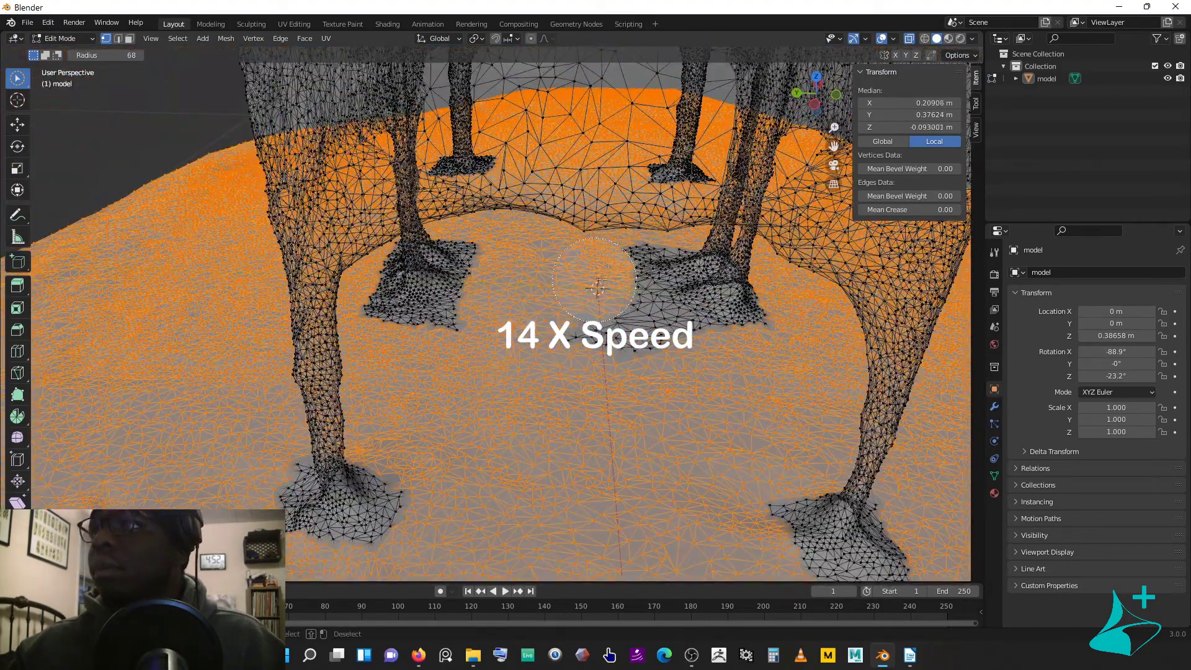
Step: Reduce the circle selection radius to 44 and add the remaining ground close around the mailbox's feet
mouse_move(740, 355)
middle_down()
mouse_move(393, 399)
mouse_move(571, 417)
mouse_move(511, 387)
middle_up()
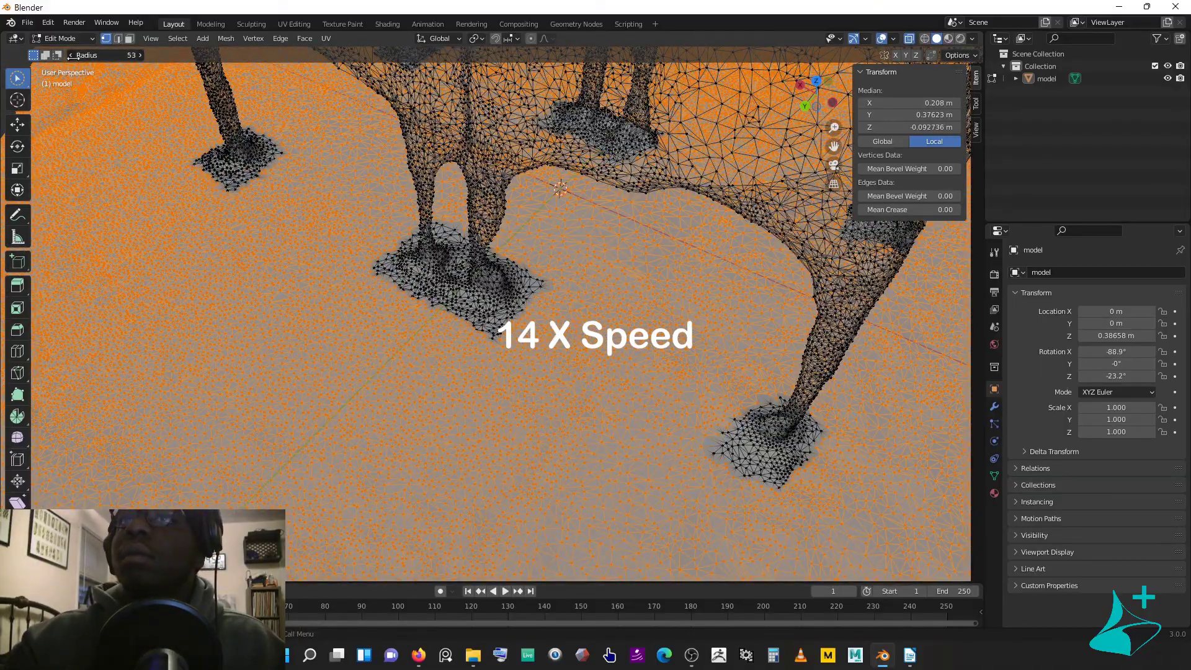
middle_drag(575, 263, 748, 283)
scroll(630, 263, up, 2)
mouse_move(540, 243)
mouse_down()
mouse_move(550, 258)
mouse_move(541, 332)
mouse_up()
mouse_move(416, 313)
middle_down()
mouse_move(404, 326)
mouse_move(409, 318)
middle_up()
drag(434, 344, 538, 347)
mouse_move(538, 348)
middle_down()
mouse_move(606, 305)
mouse_move(497, 314)
mouse_move(532, 282)
mouse_move(500, 293)
middle_up()
mouse_move(499, 286)
mouse_down()
mouse_move(484, 304)
mouse_move(488, 353)
mouse_up()
middle_drag(662, 371, 459, 348)
drag(372, 372, 444, 308)
scroll(444, 322, down, 5)
mouse_move(444, 322)
middle_down()
mouse_move(442, 373)
mouse_move(802, 345)
mouse_move(683, 298)
middle_up()
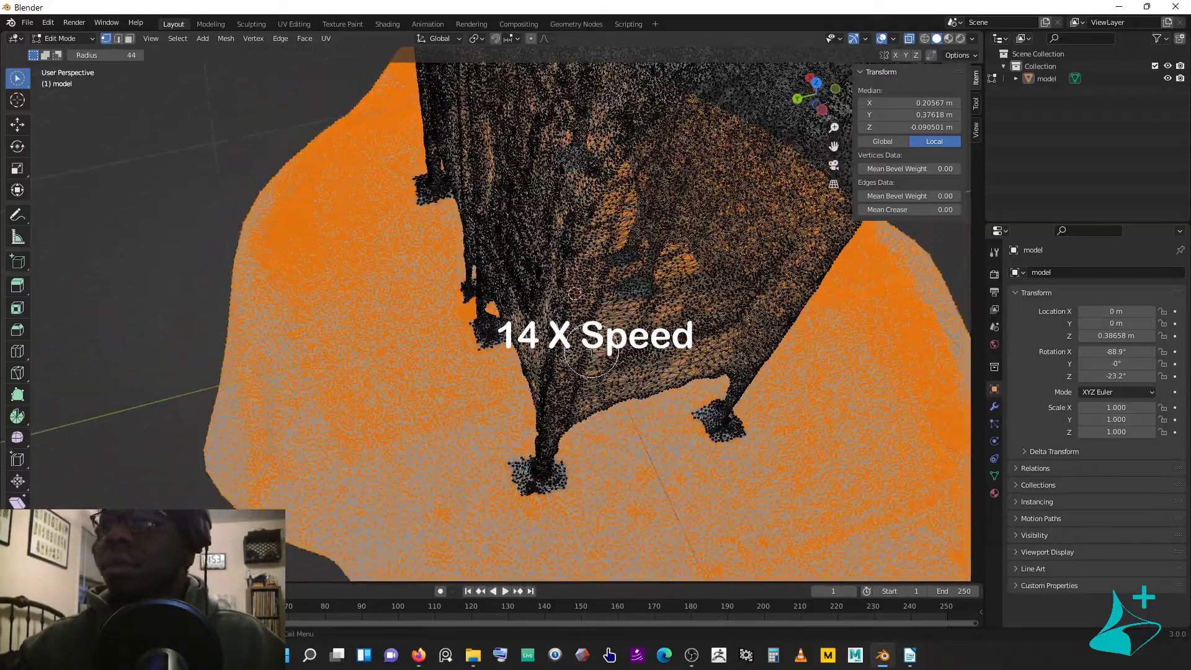
Step: Switch the mesh selection to face mode, keeping the ground selected
click(130, 39)
middle_drag(620, 335, 468, 277)
scroll(467, 276, down, 4)
scroll(496, 285, up, 1)
shift+middle_drag(552, 292, 571, 271)
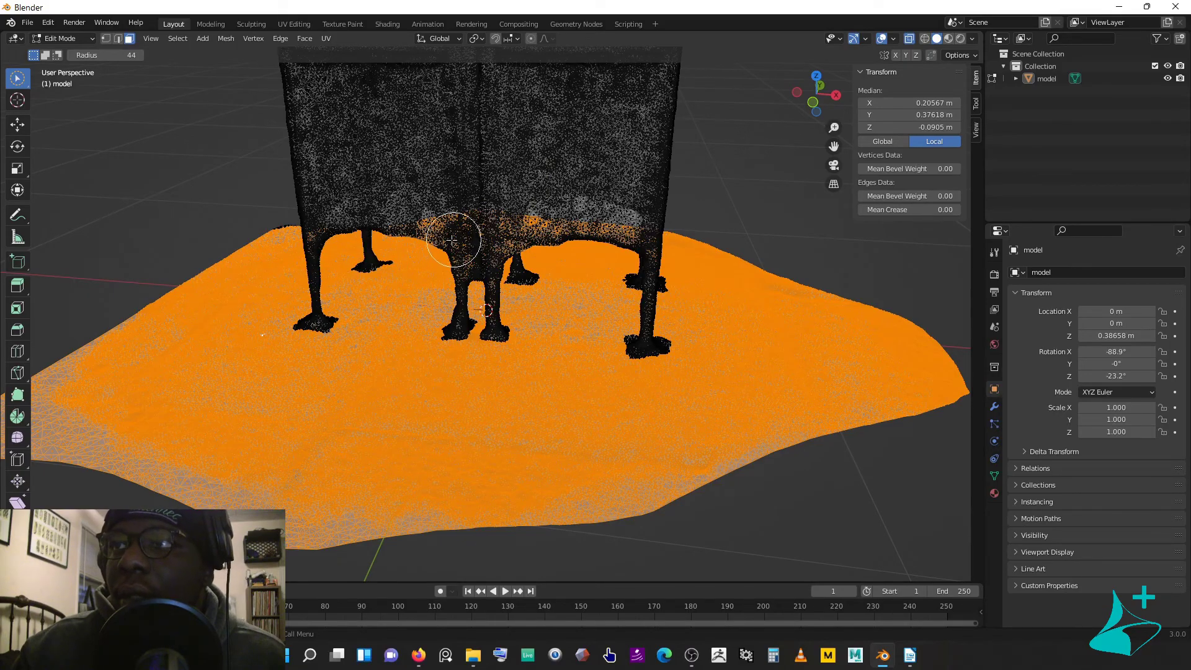
Step: Delete the selected ground faces around and beneath the mailbox
middle_drag(456, 291, 485, 264)
scroll(484, 264, up, 1)
mouse_move(474, 263)
middle_down()
mouse_move(453, 264)
mouse_move(469, 256)
middle_up()
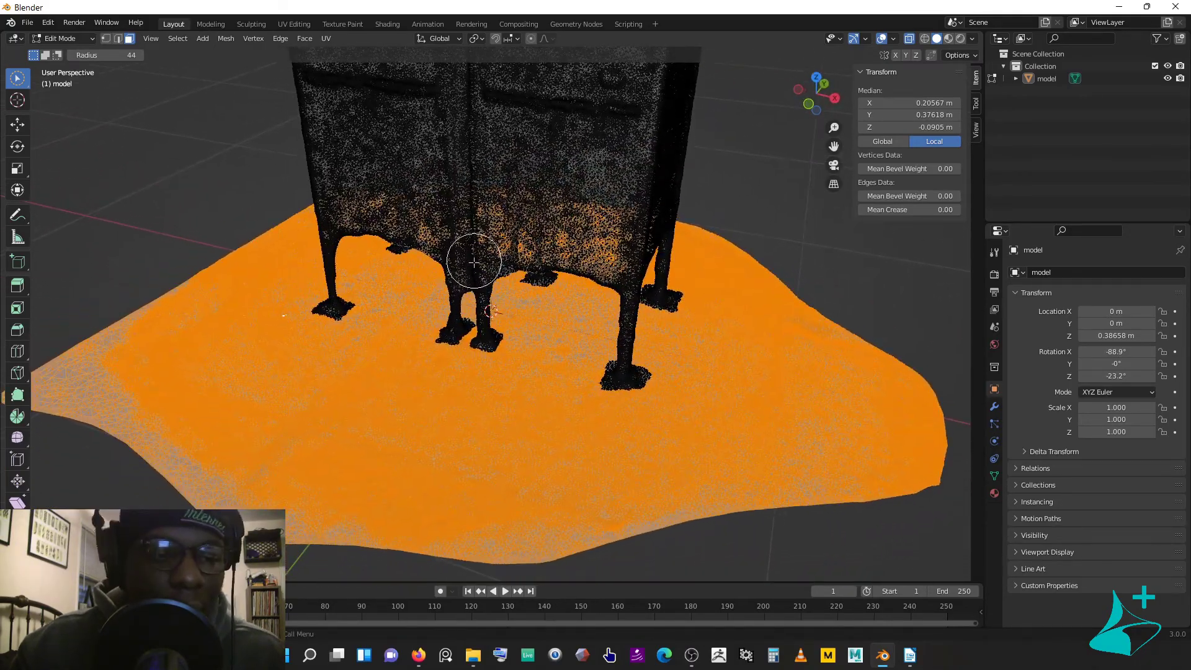
key(x)
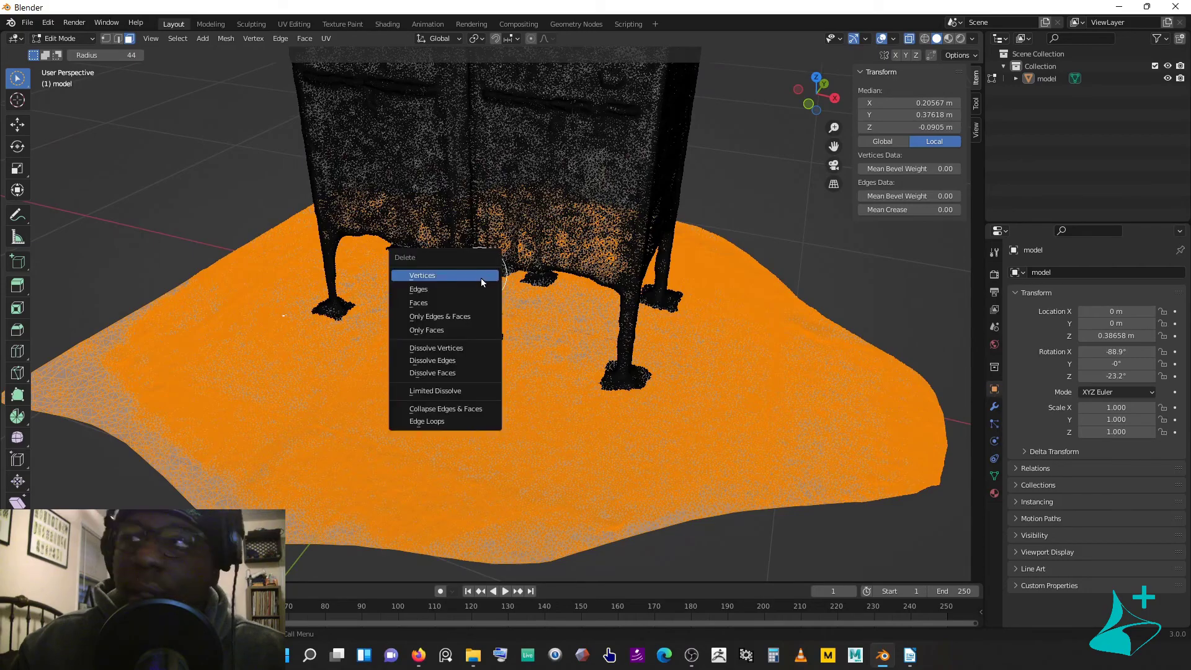
click(459, 303)
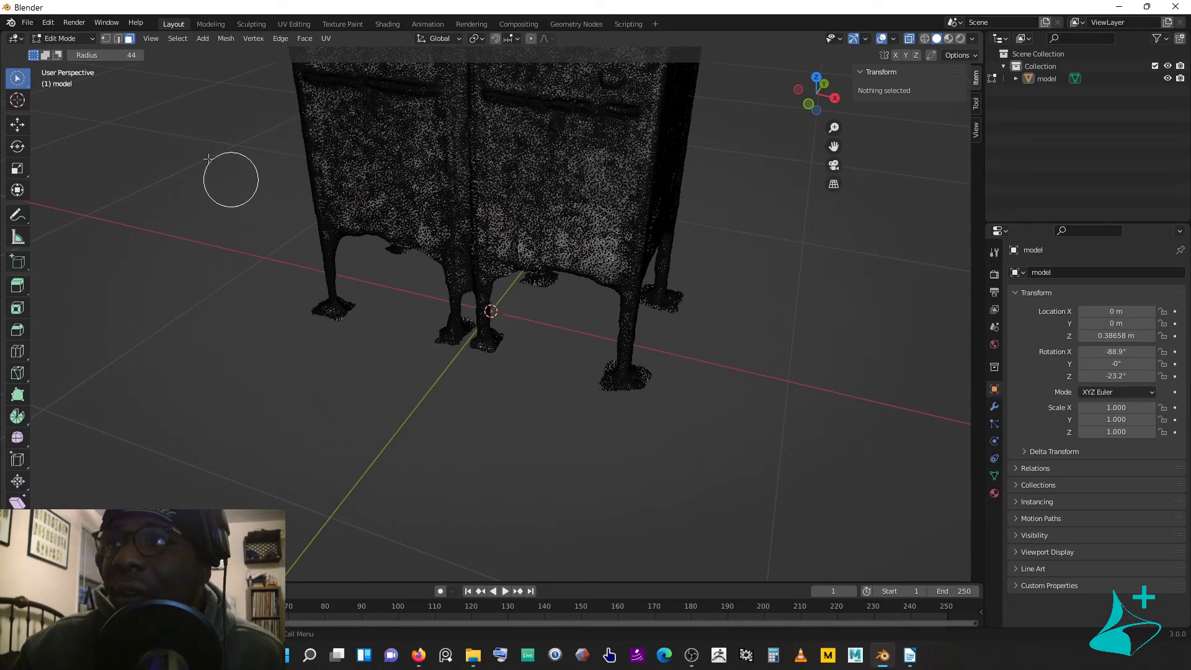
Step: Box-select the stray strip of scan geometry floating beside the mailbox and delete its faces
middle_drag(326, 340, 297, 245)
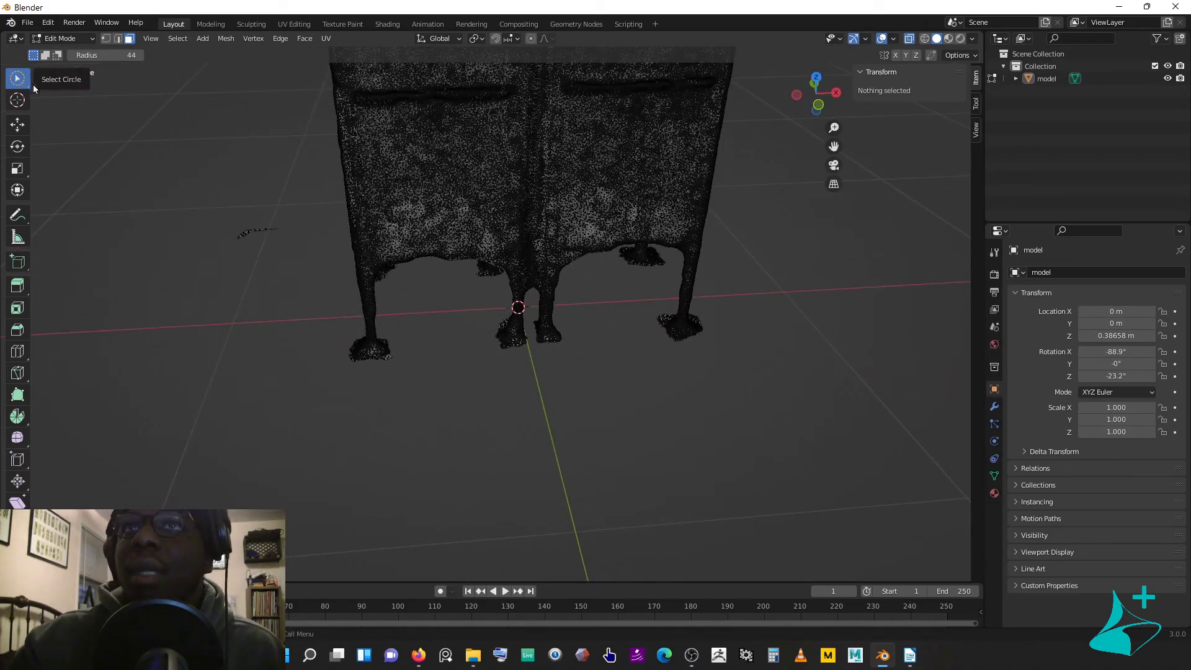
key(w)
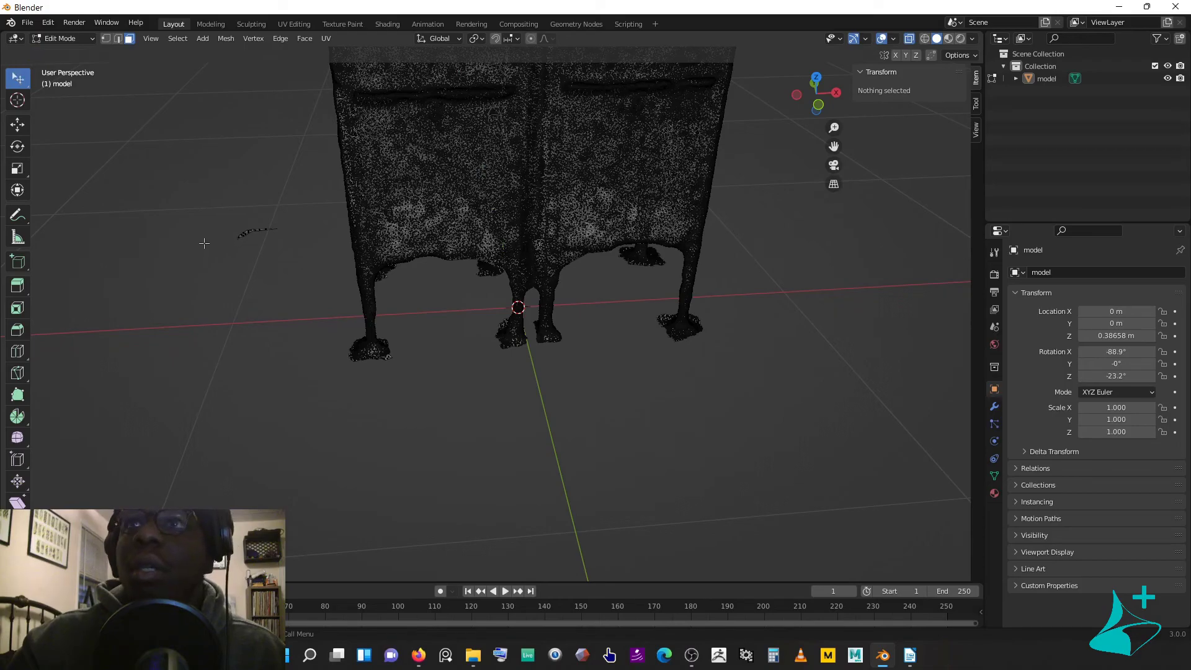
drag(301, 287, 171, 150)
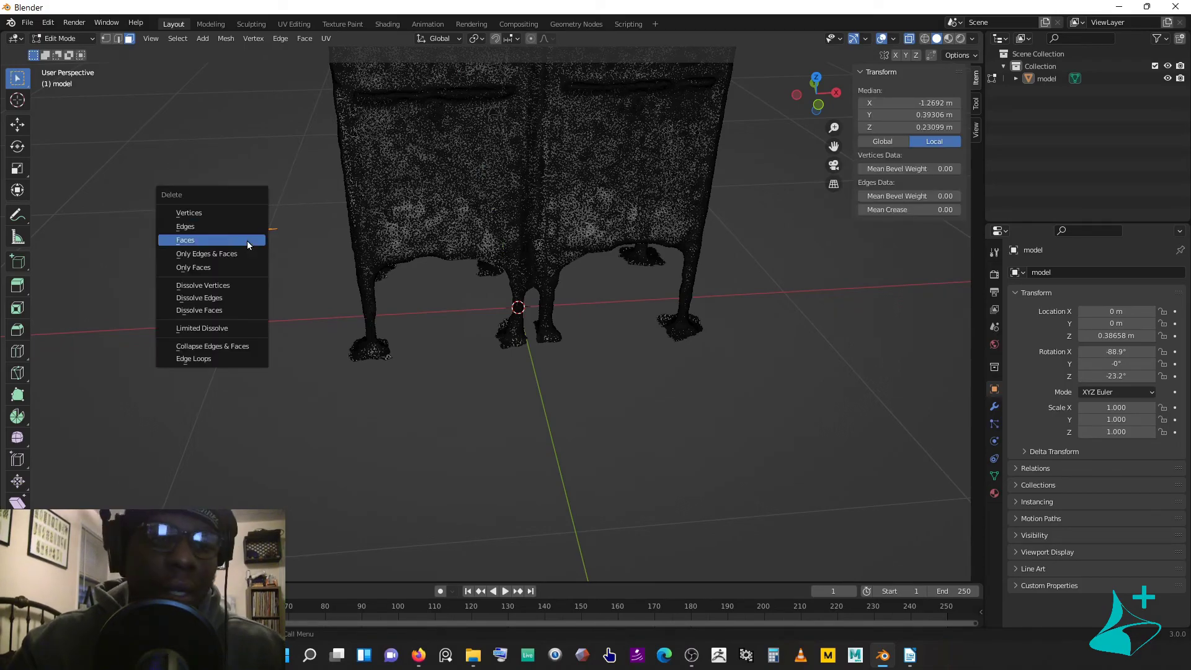
click(236, 240)
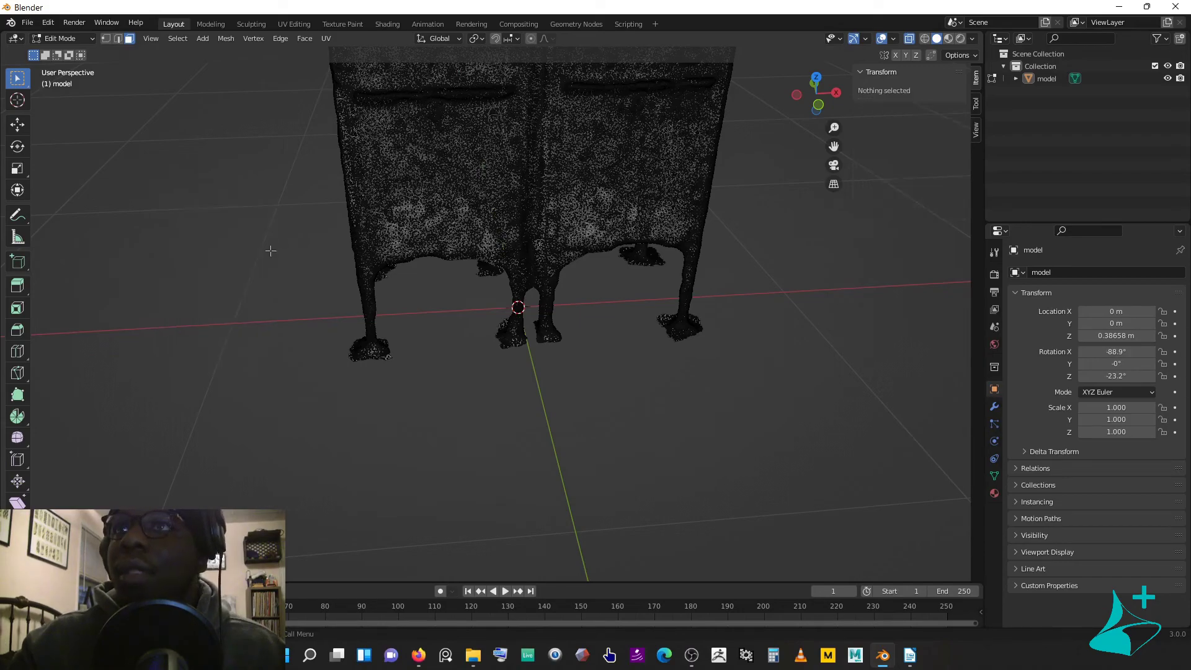
Step: Turn off X-ray display of the mesh around the mailbox's legs and underside
middle_drag(459, 246, 669, 270)
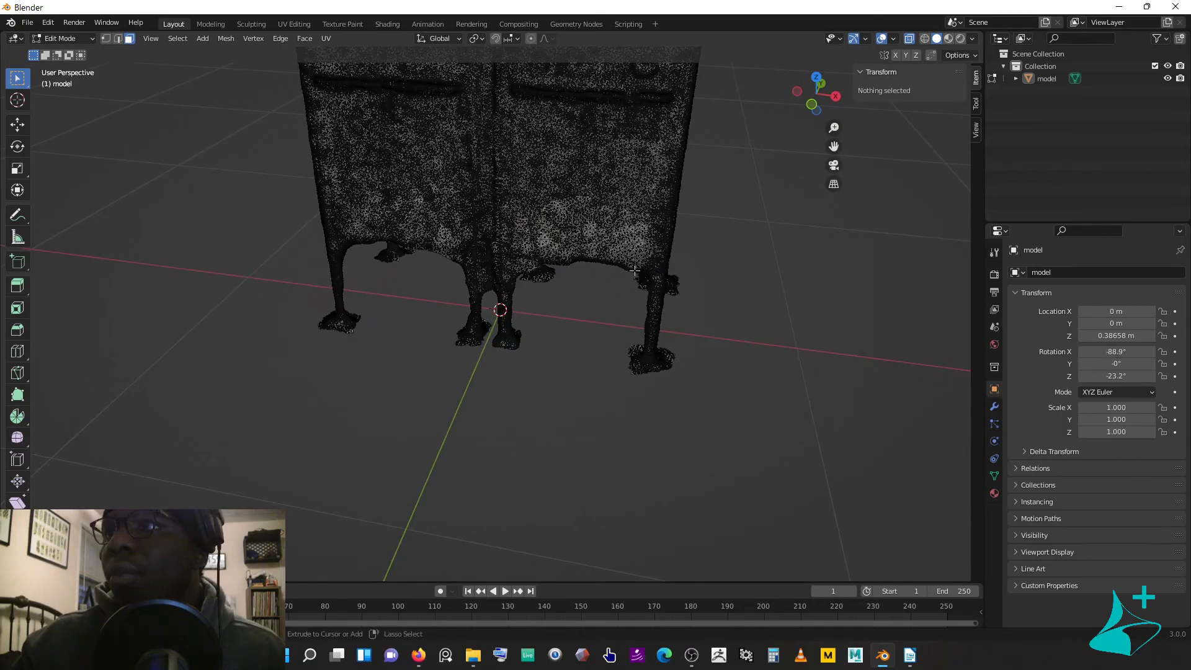
scroll(632, 271, up, 5)
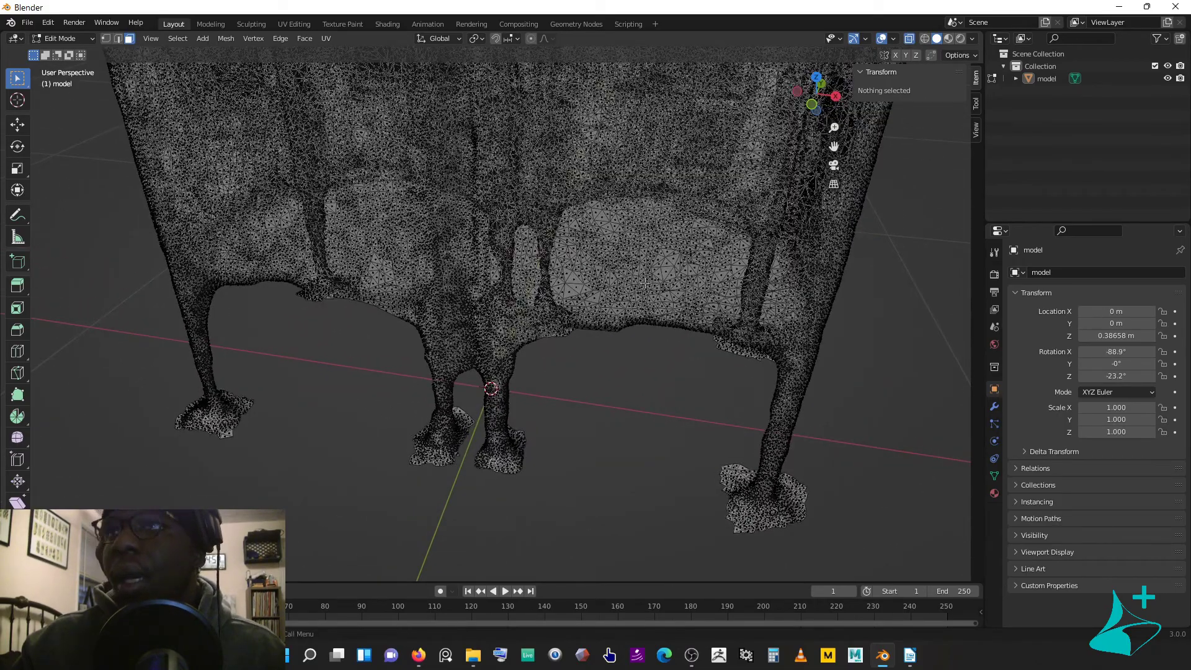
click(910, 40)
middle_drag(656, 245, 571, 227)
scroll(571, 227, up, 5)
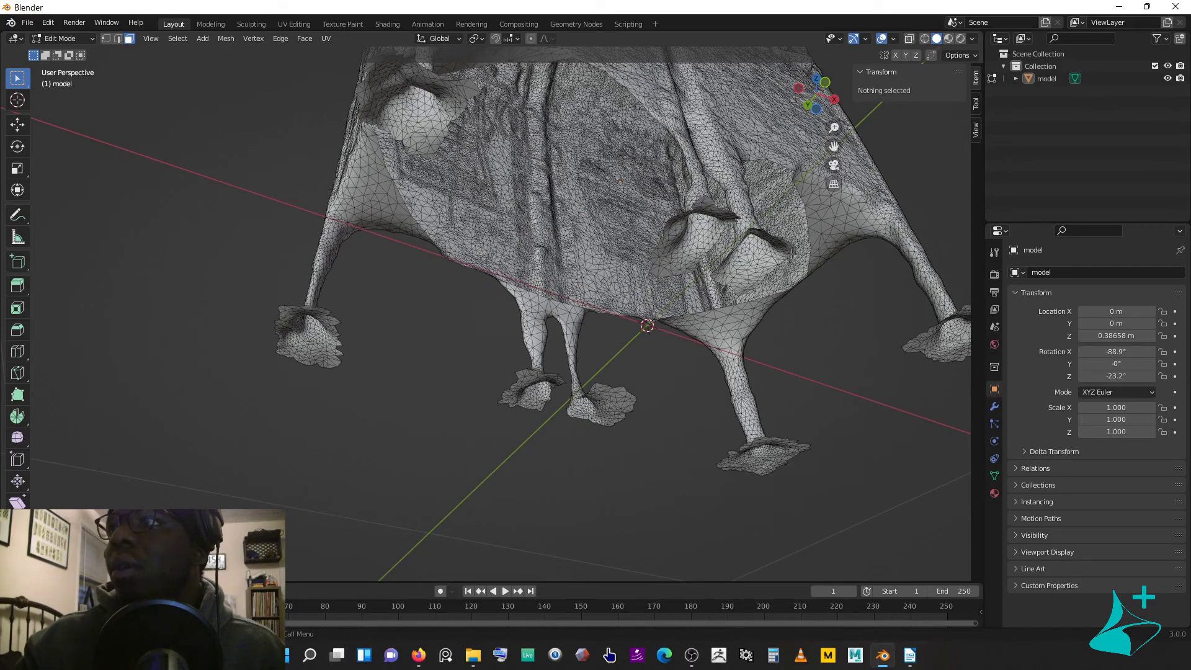
Step: In edge mode, select the open boundary loop on the mailbox's underside and fill it with a single face
middle_drag(827, 323, 594, 253)
scroll(621, 243, up, 6)
middle_drag(509, 242, 561, 248)
scroll(571, 240, up, 2)
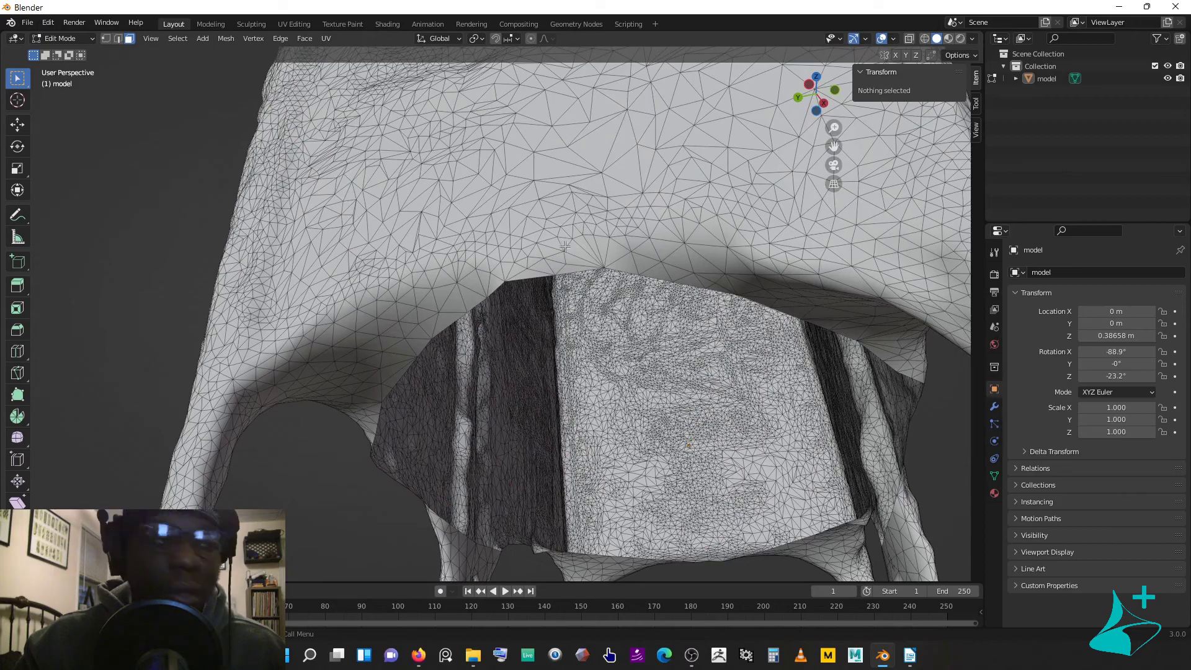
key(2)
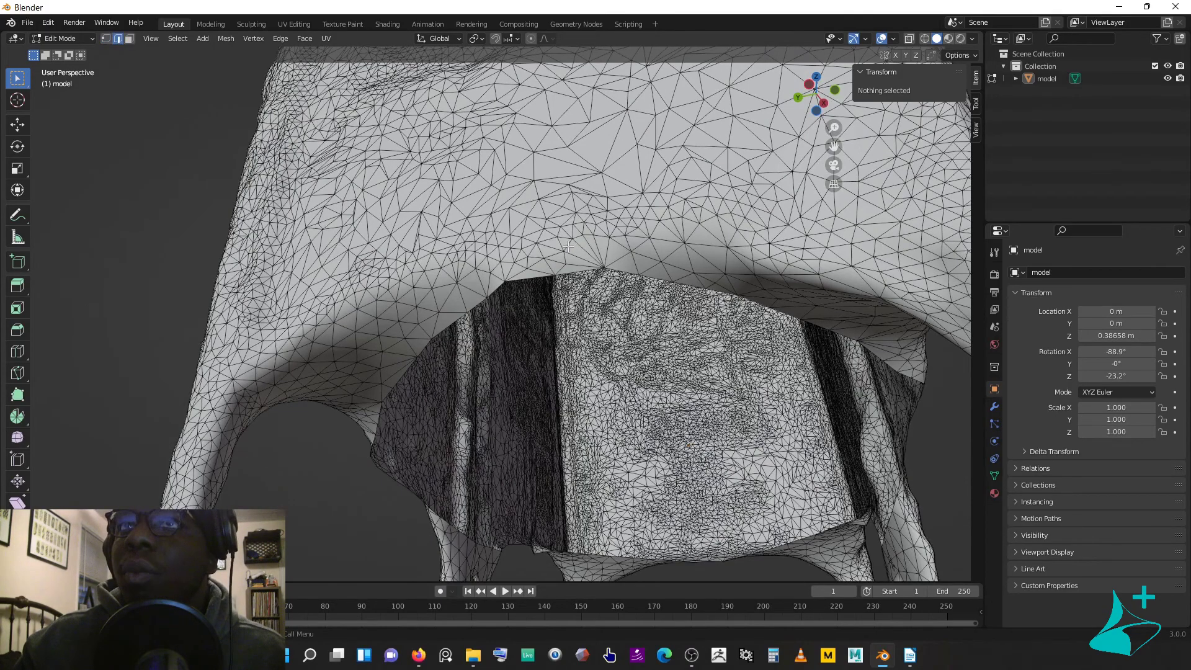
key(1)
key(3)
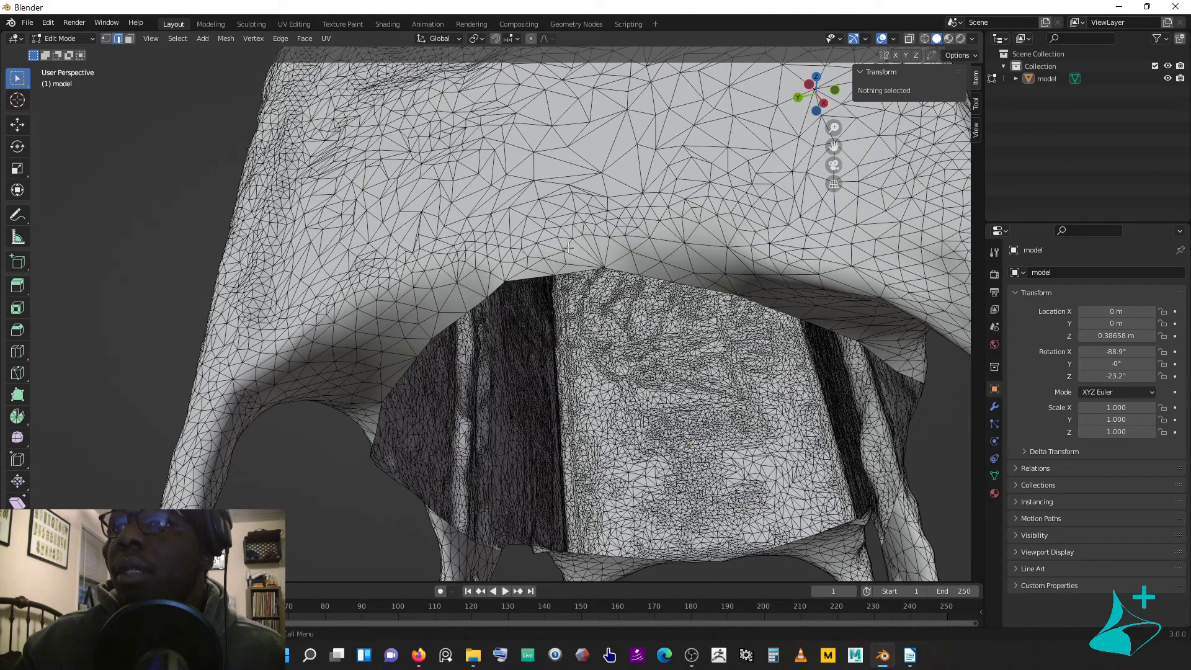
key(2)
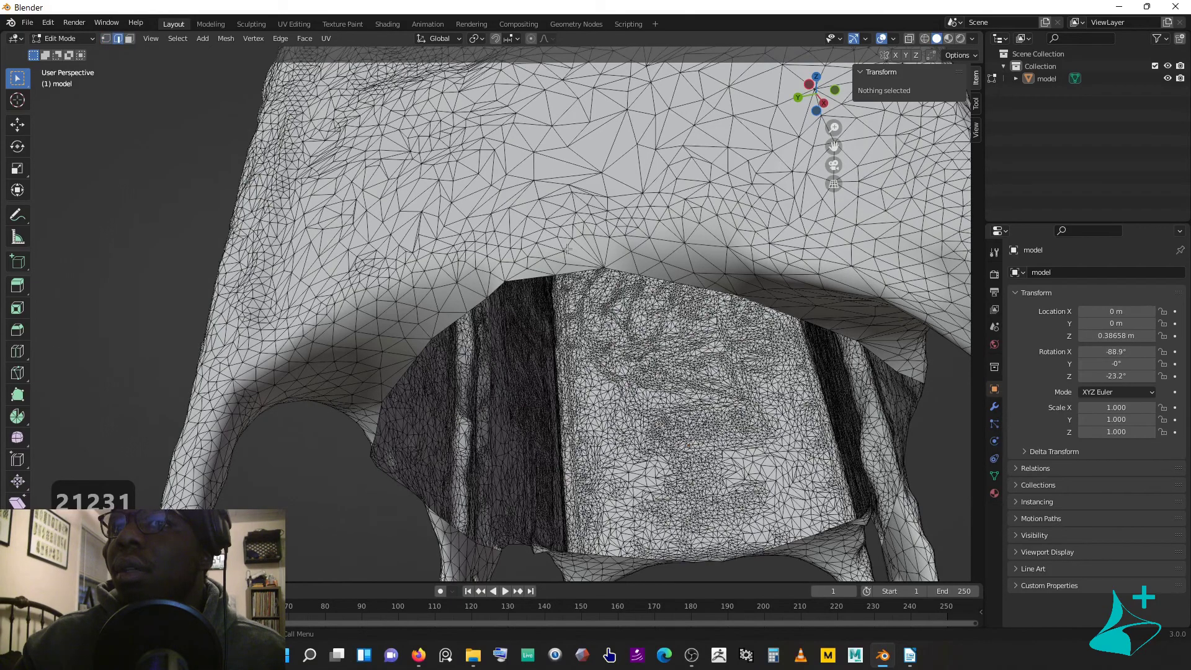
scroll(566, 247, up, 5)
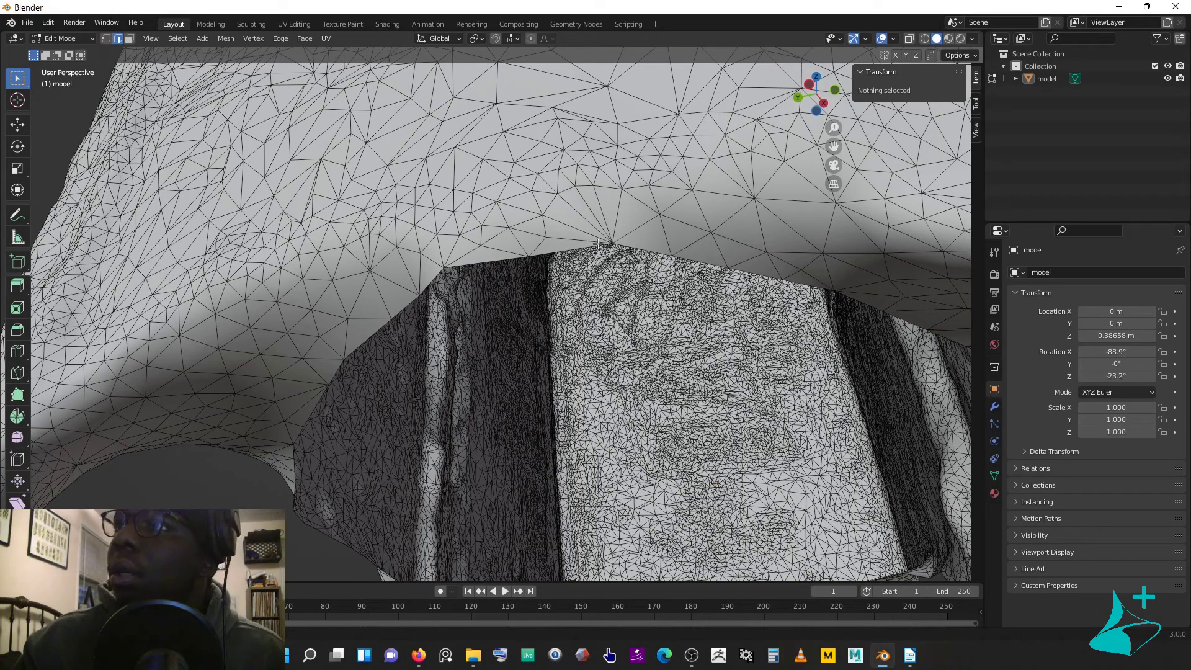
alt+click(654, 248)
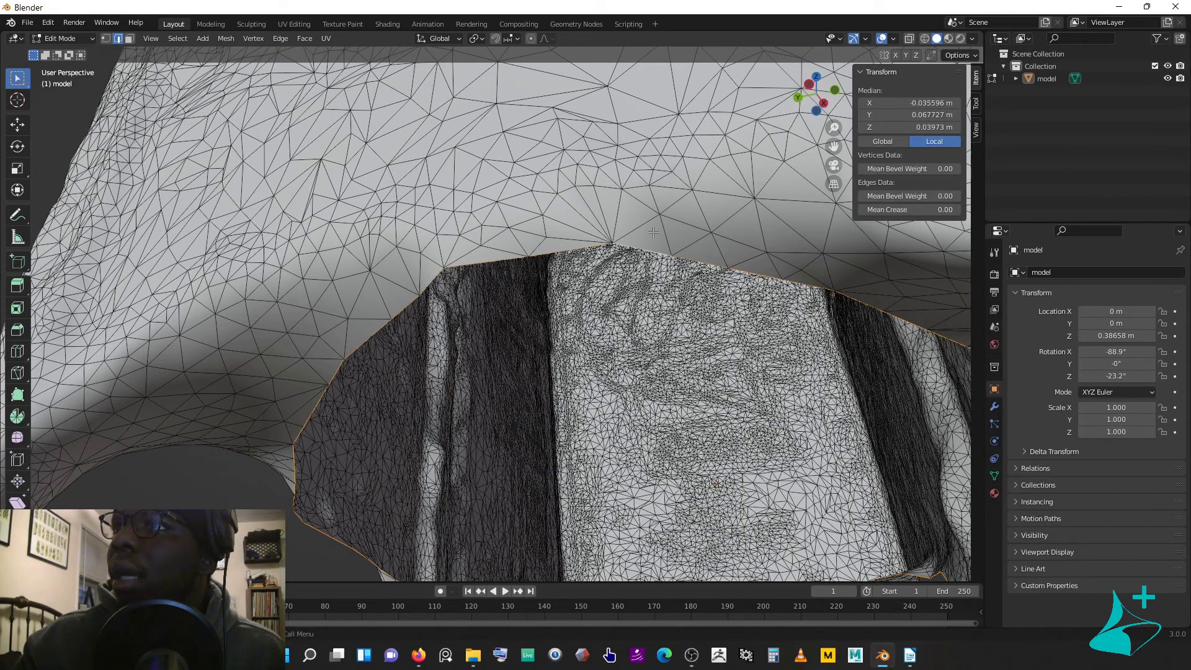
scroll(651, 233, down, 3)
middle_drag(592, 222, 496, 203)
key(f)
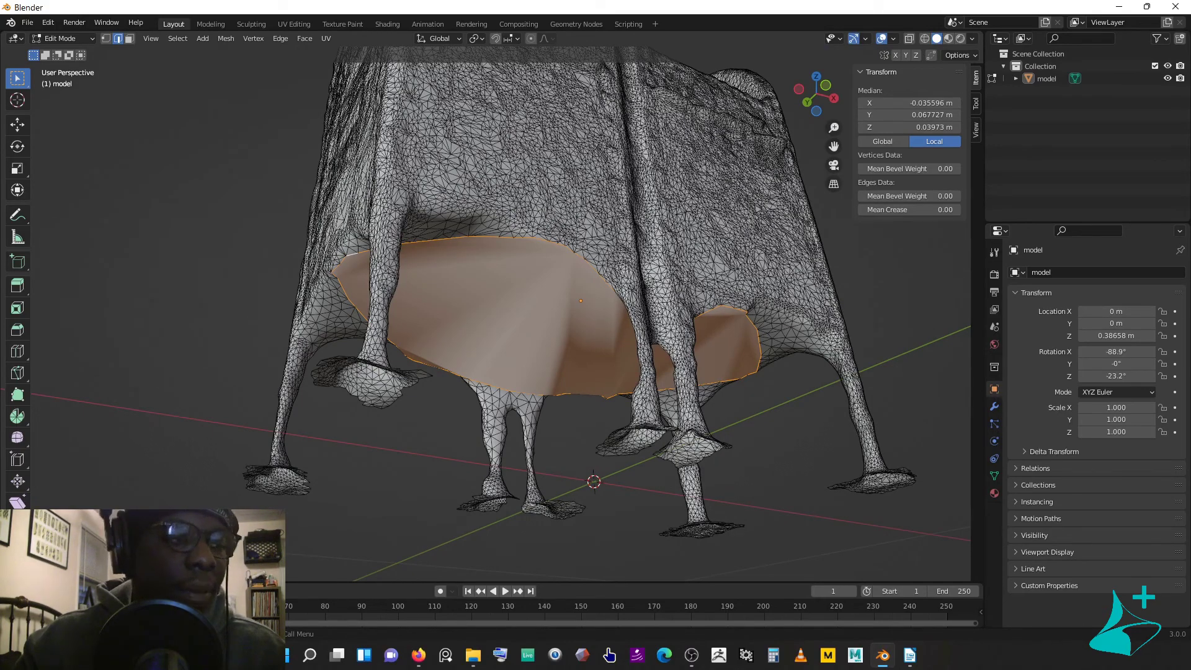
Step: Triangulate the new fill face on the mailbox's underside with Triangulate Faces
key(F3)
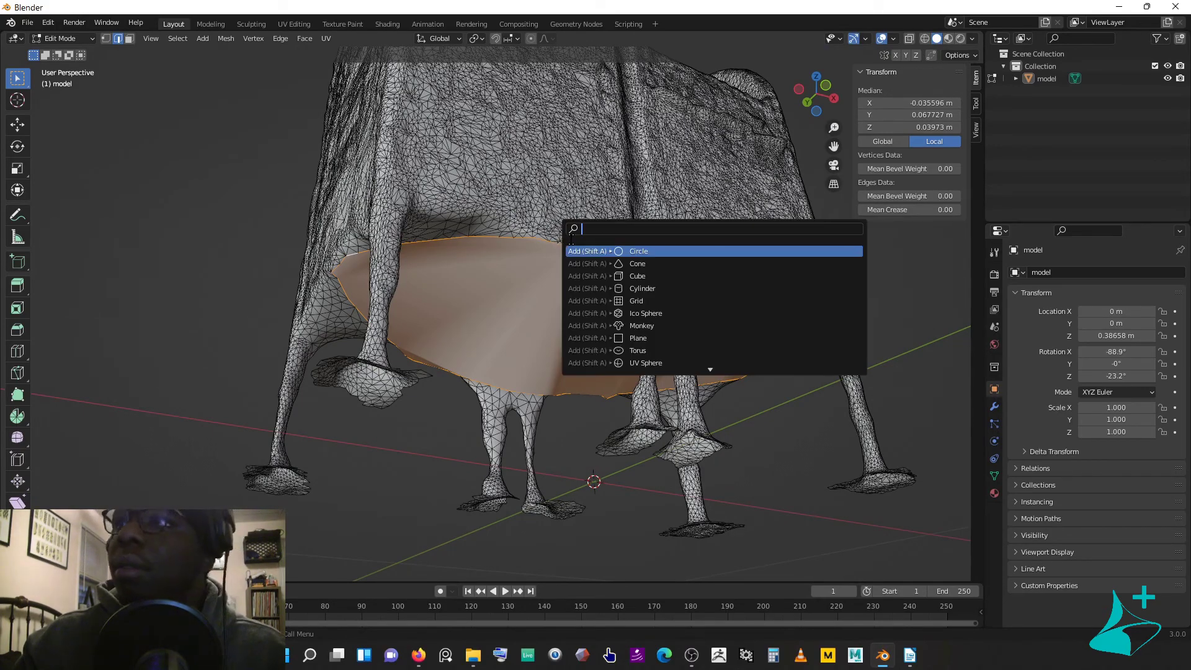
text(triangu)
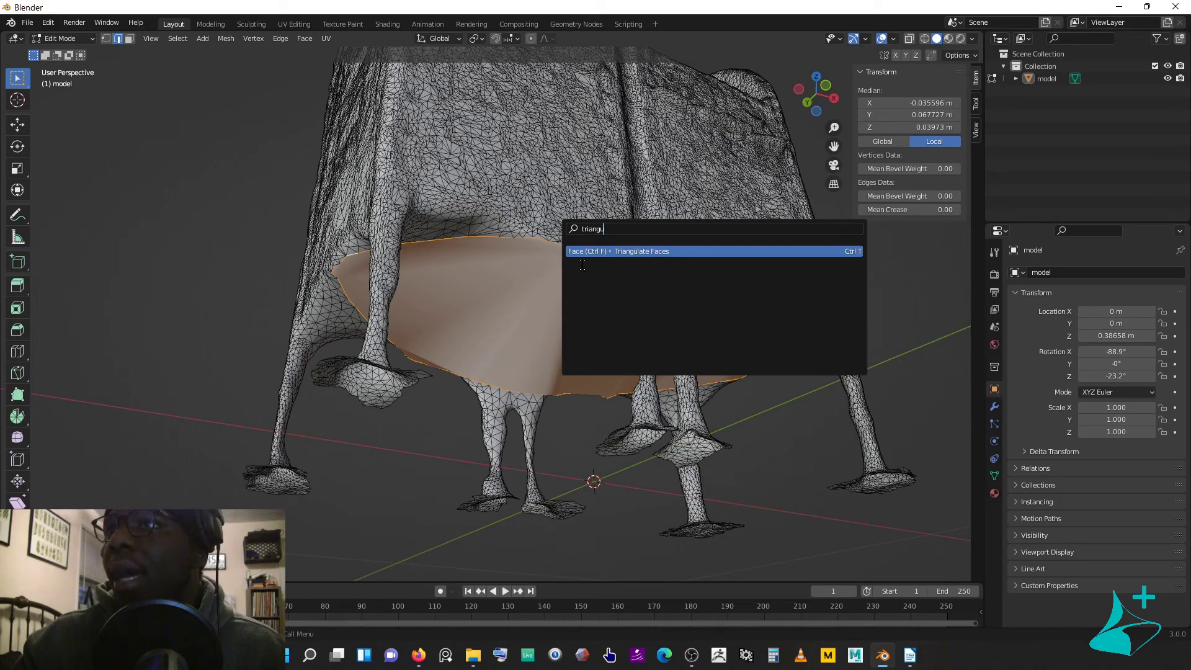
key(Return)
Step: Subdivide the triangulated underside patch twice
middle_drag(485, 282, 590, 230)
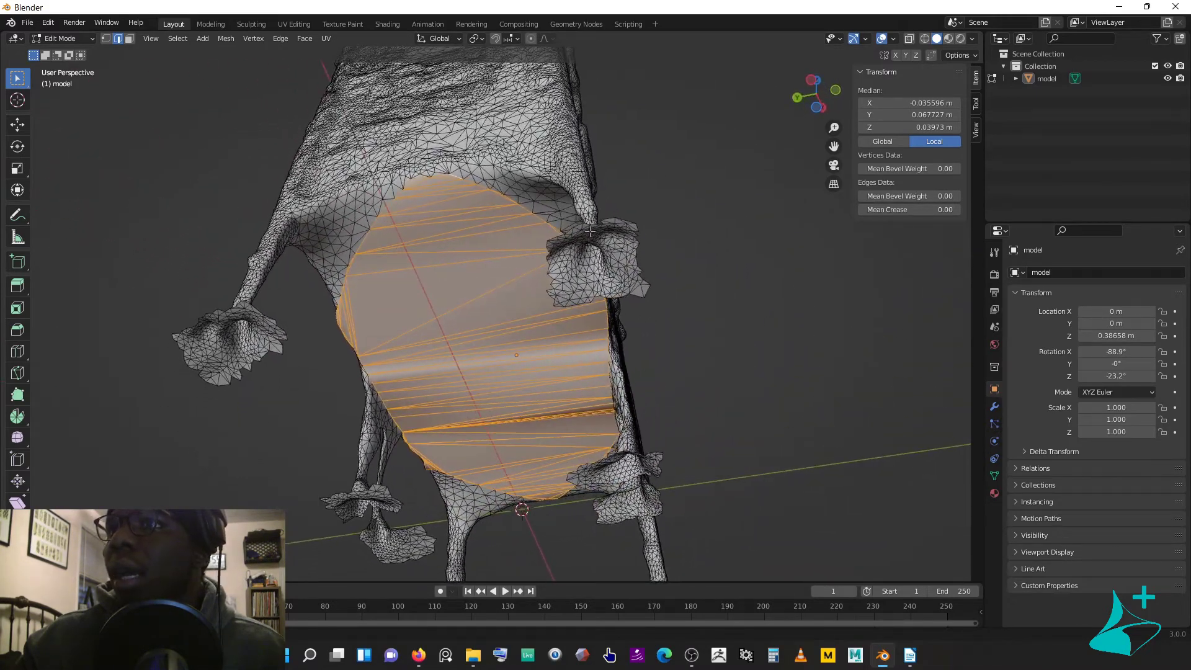
right_click(466, 257)
click(459, 252)
right_click(458, 256)
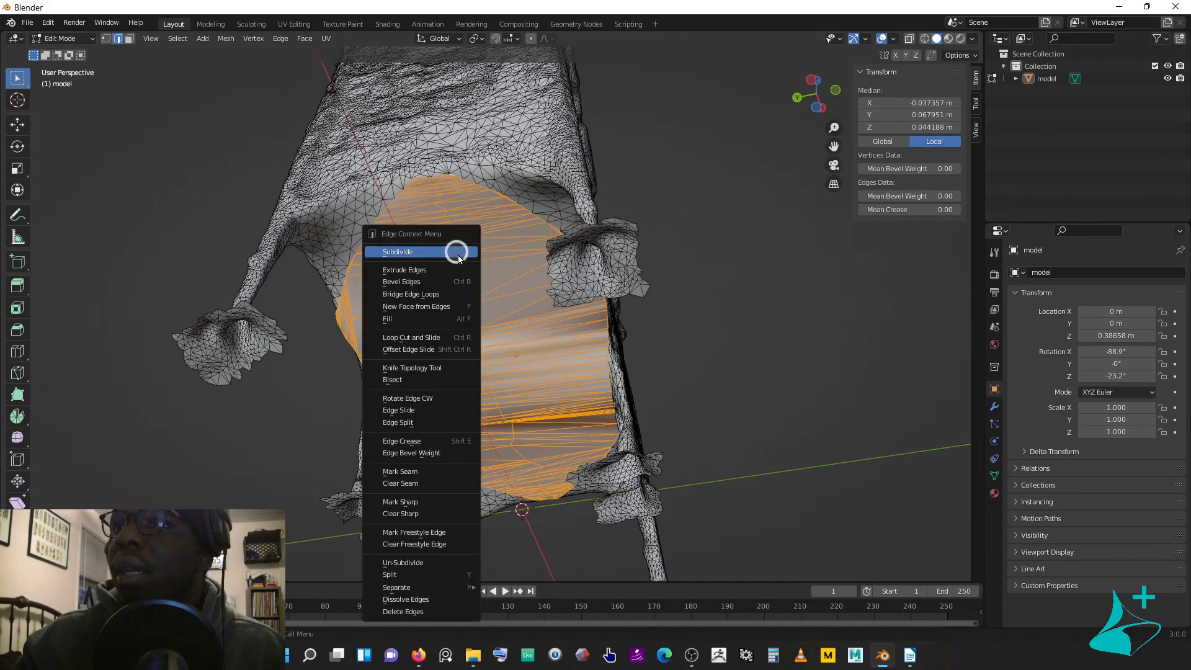
click(457, 251)
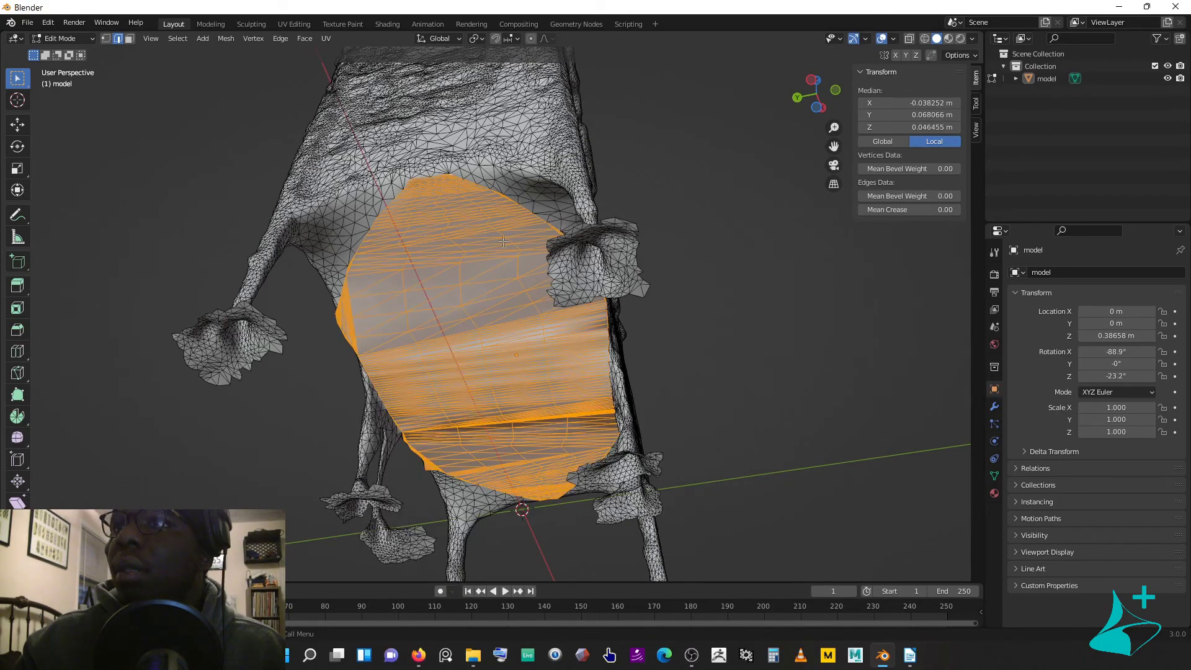
Step: Reduce the subdivided underside patch with Decimate Geometry, lowering its ratio and keeping the patch selected
mouse_move(479, 240)
middle_down()
mouse_move(470, 221)
mouse_move(479, 227)
middle_up()
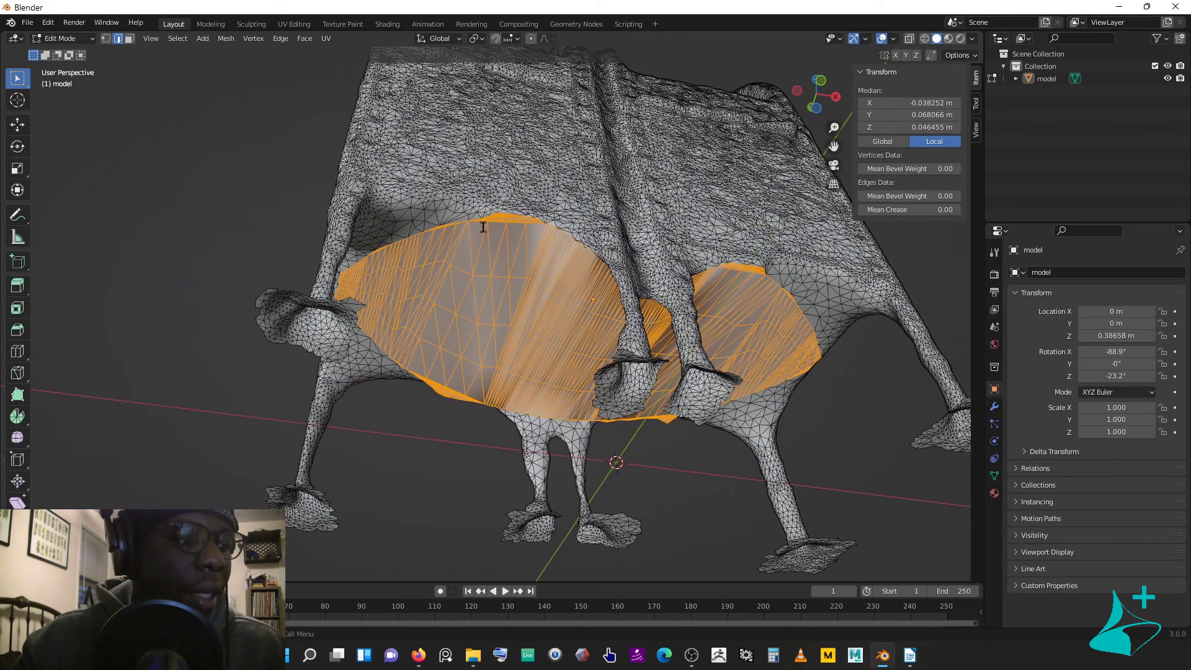
key(F3)
text(decimate)
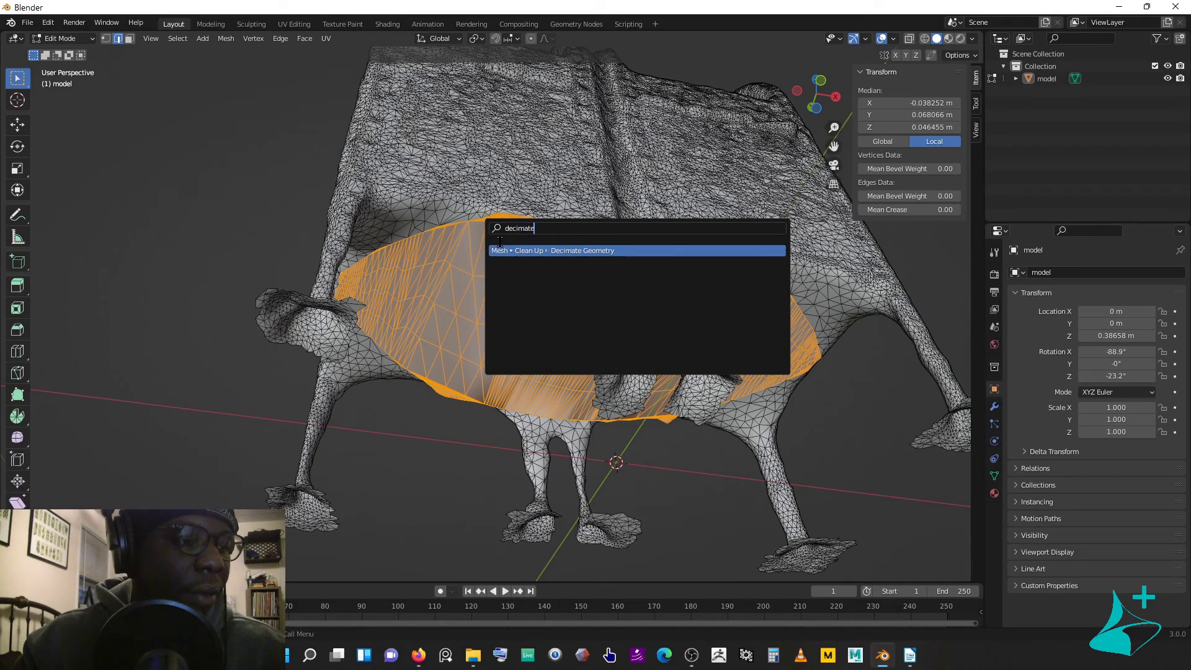
click(551, 251)
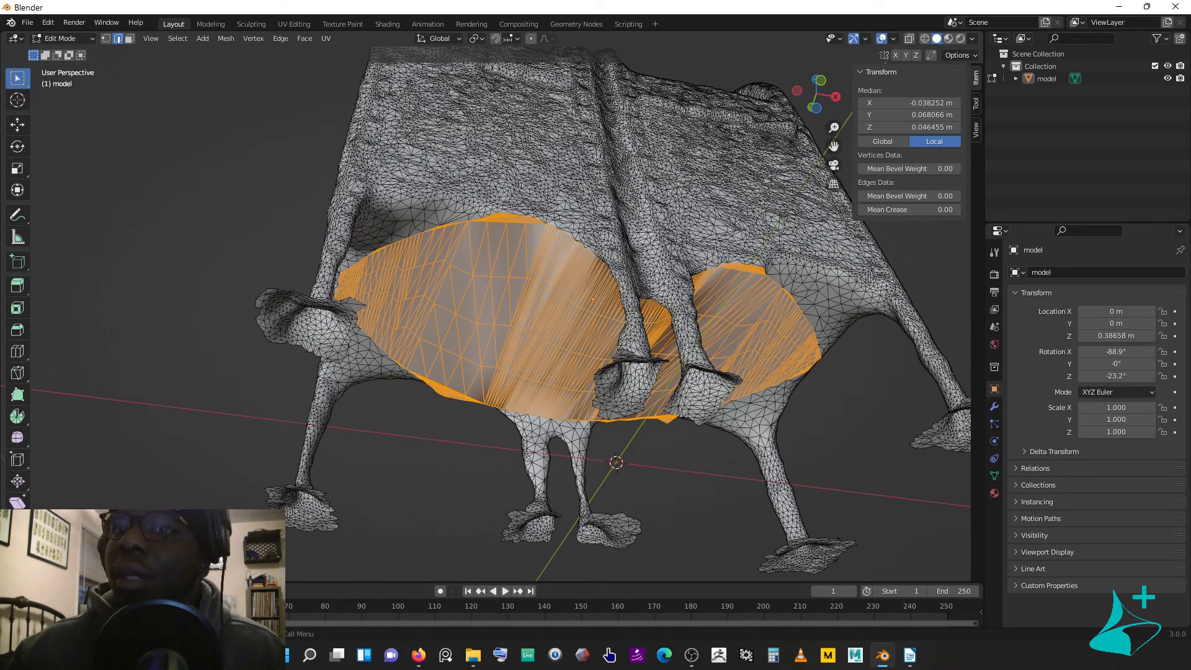
drag(130, 507, 78, 507)
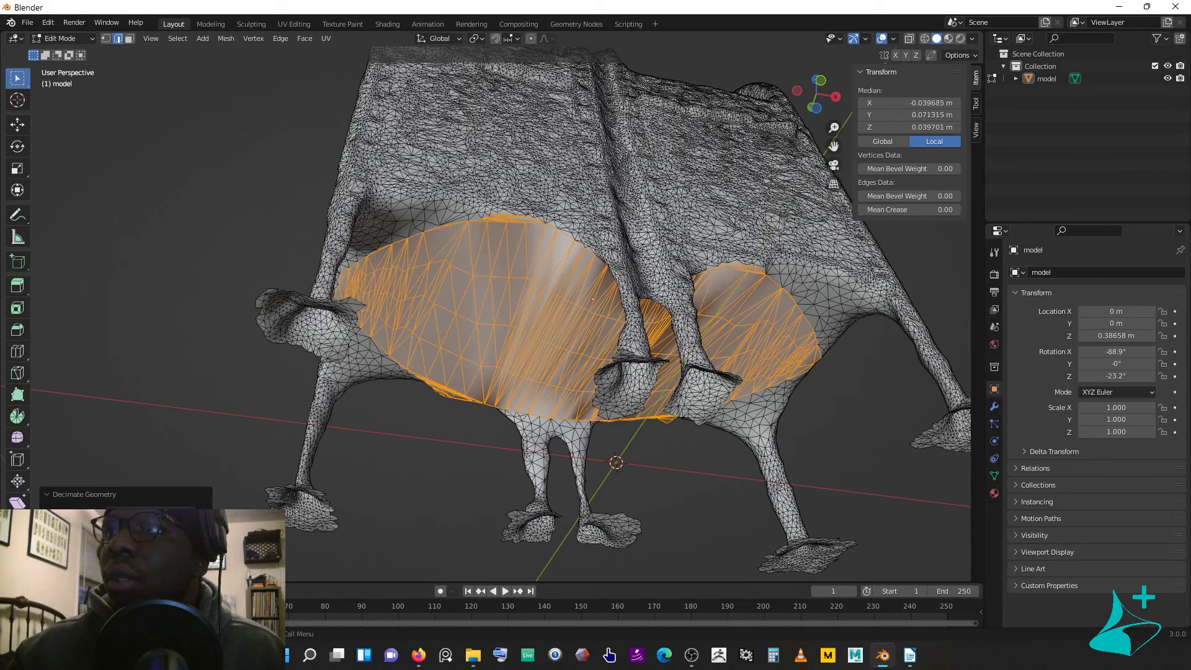
drag(78, 507, 108, 508)
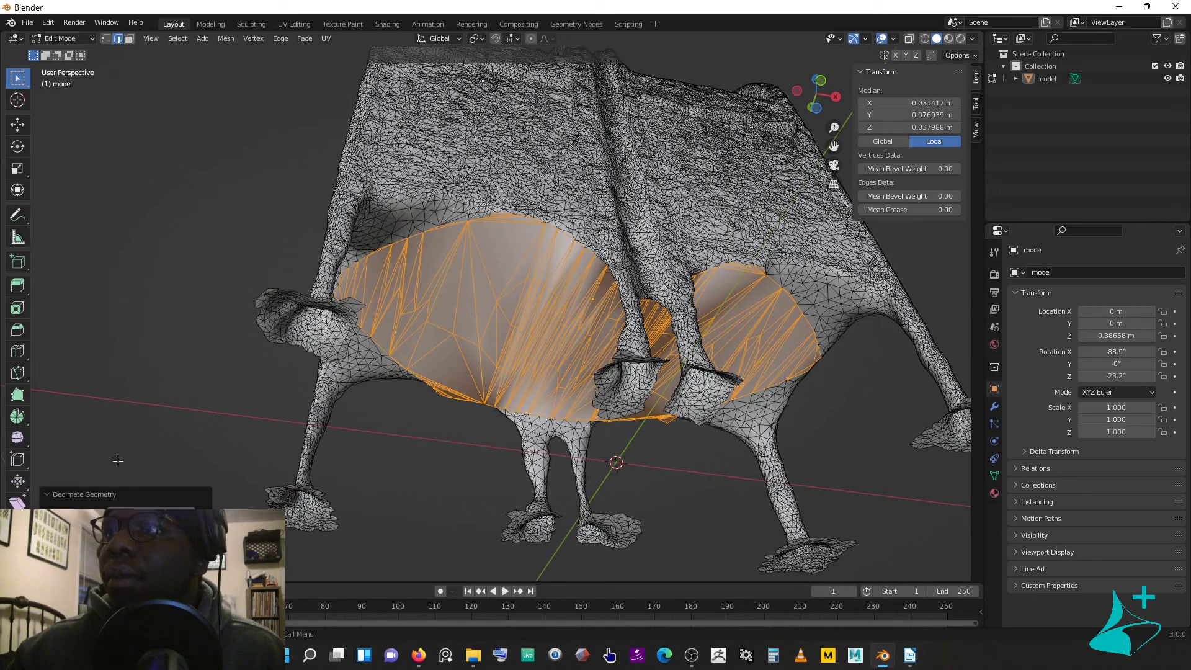
click(163, 361)
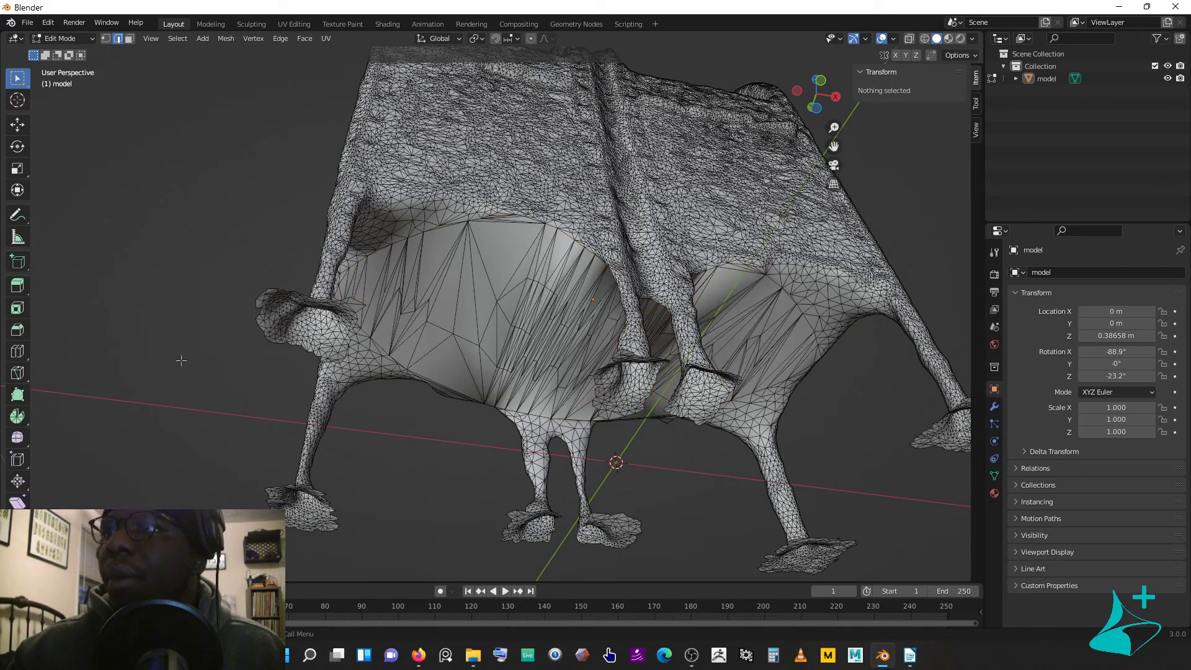
key(ctrl+z)
Step: Flatten the selected underside patch by scaling it down along the global Z axis
middle_drag(181, 360, 240, 343)
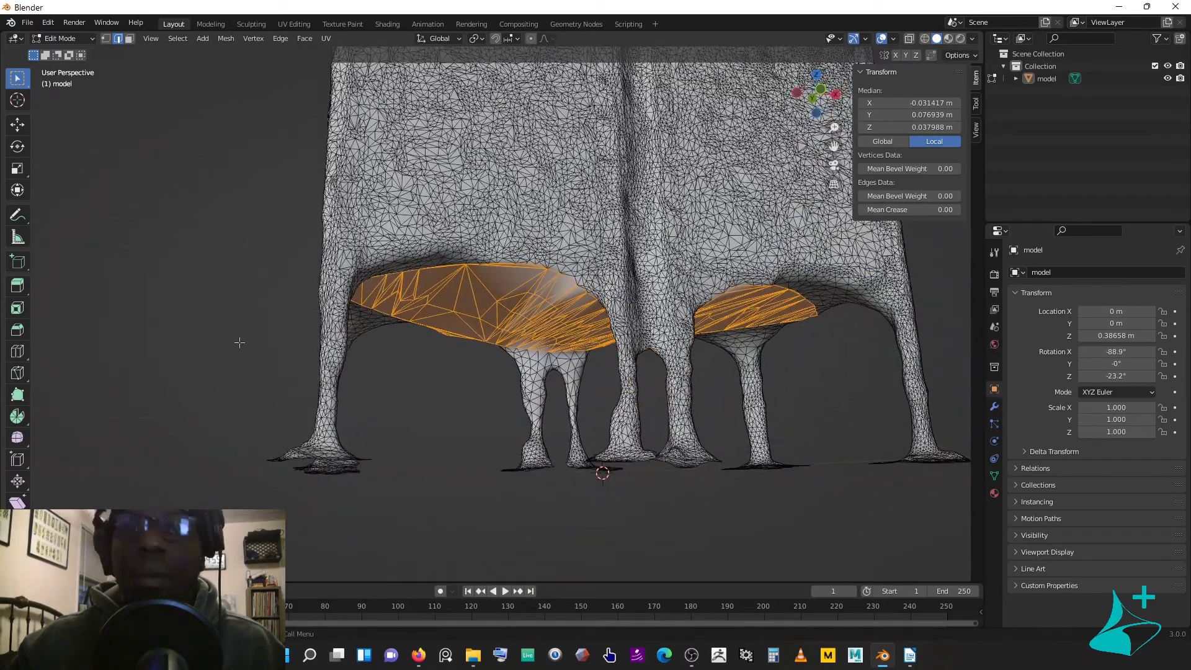
key(s)
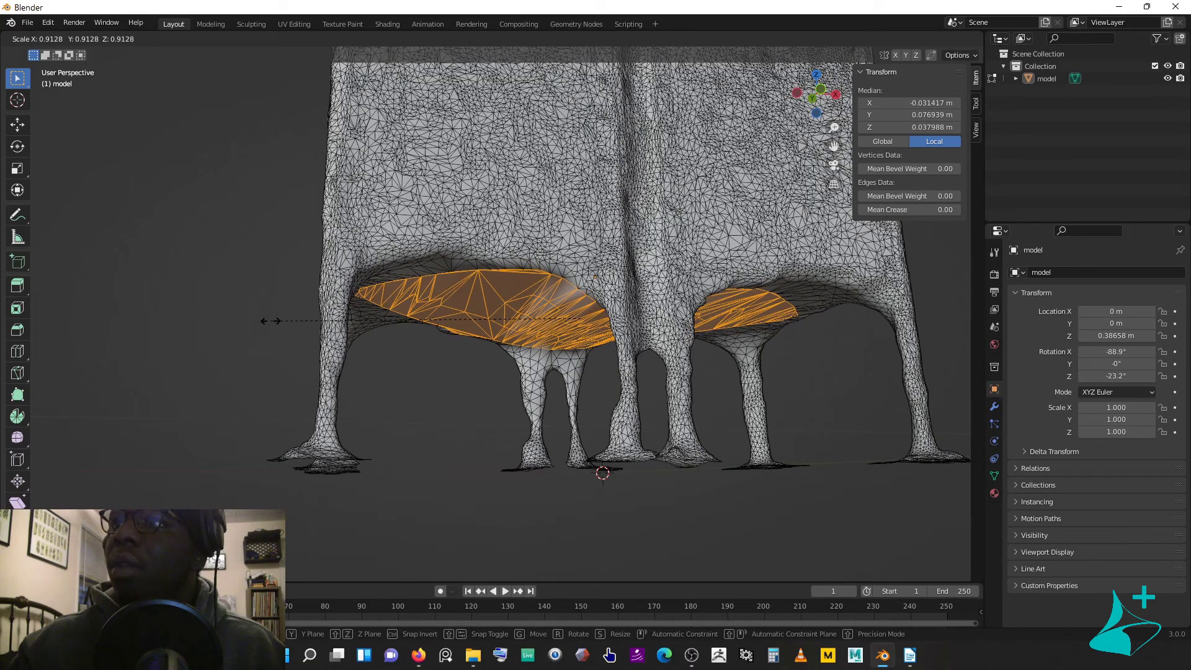
key(z)
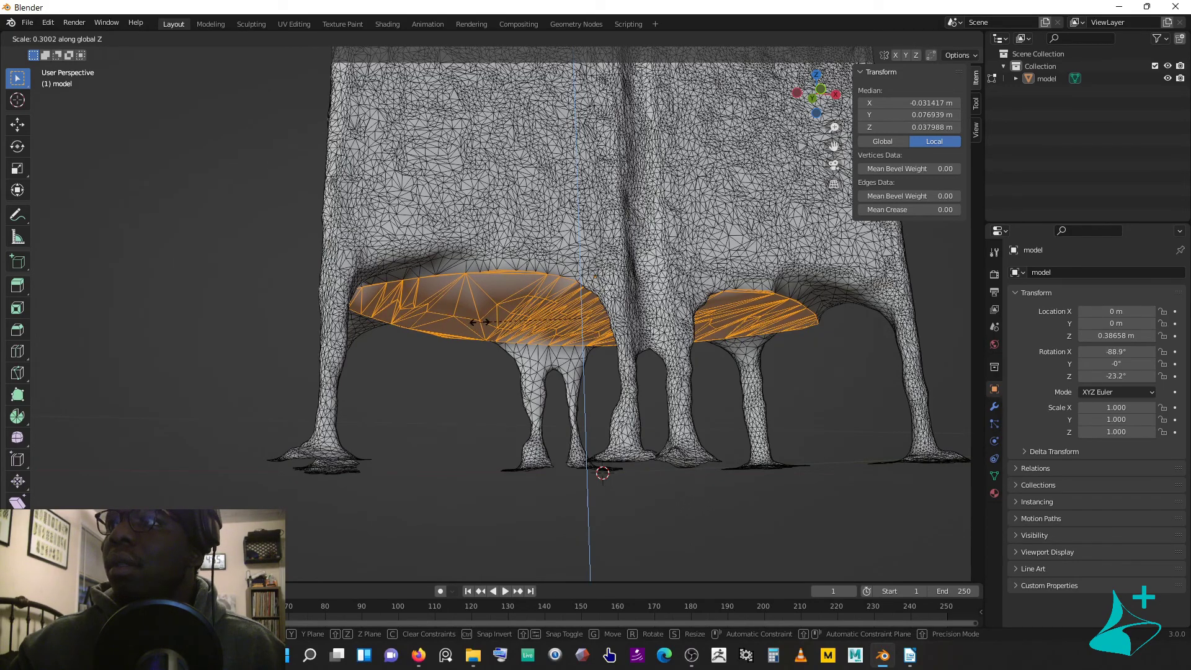
click(515, 309)
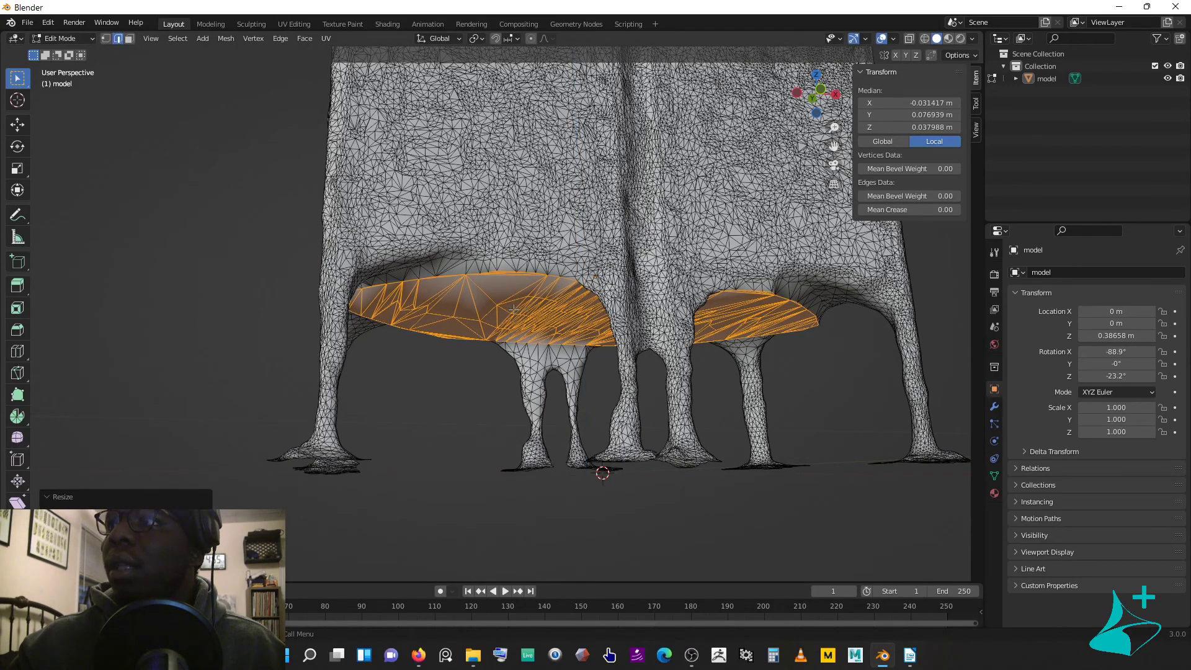
Step: Move the flattened underside patch up about 0.021 m along global Z and clear the selection
key(g)
key(z)
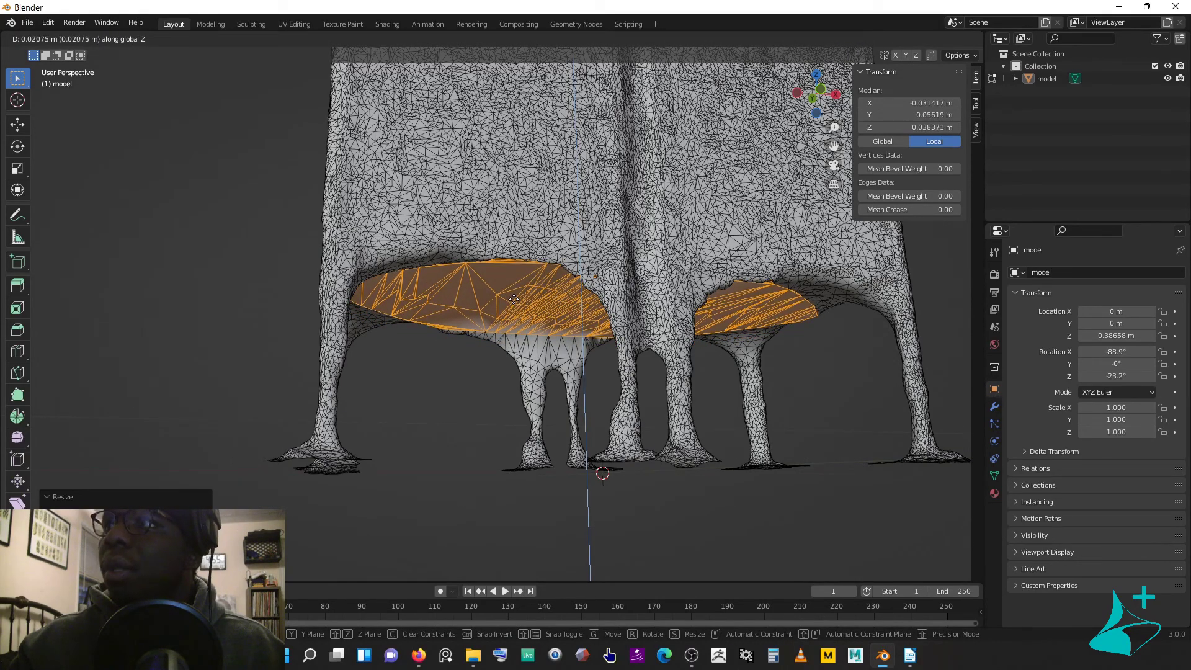
click(514, 299)
click(255, 302)
Step: Select the open boundary loop around one corner leg's base and scale it down slightly along the global Z axis
middle_drag(255, 302, 734, 157)
ctrl+middle_drag(622, 182, 561, 126)
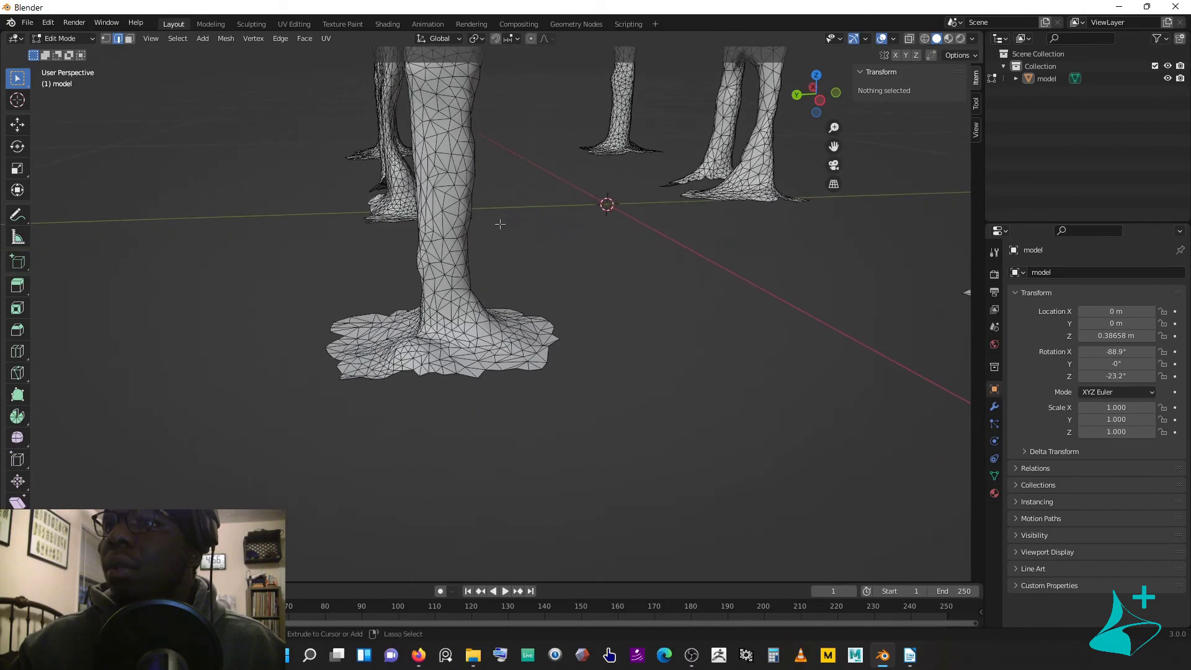
ctrl+middle_drag(498, 225, 530, 229)
middle_drag(500, 313, 494, 312)
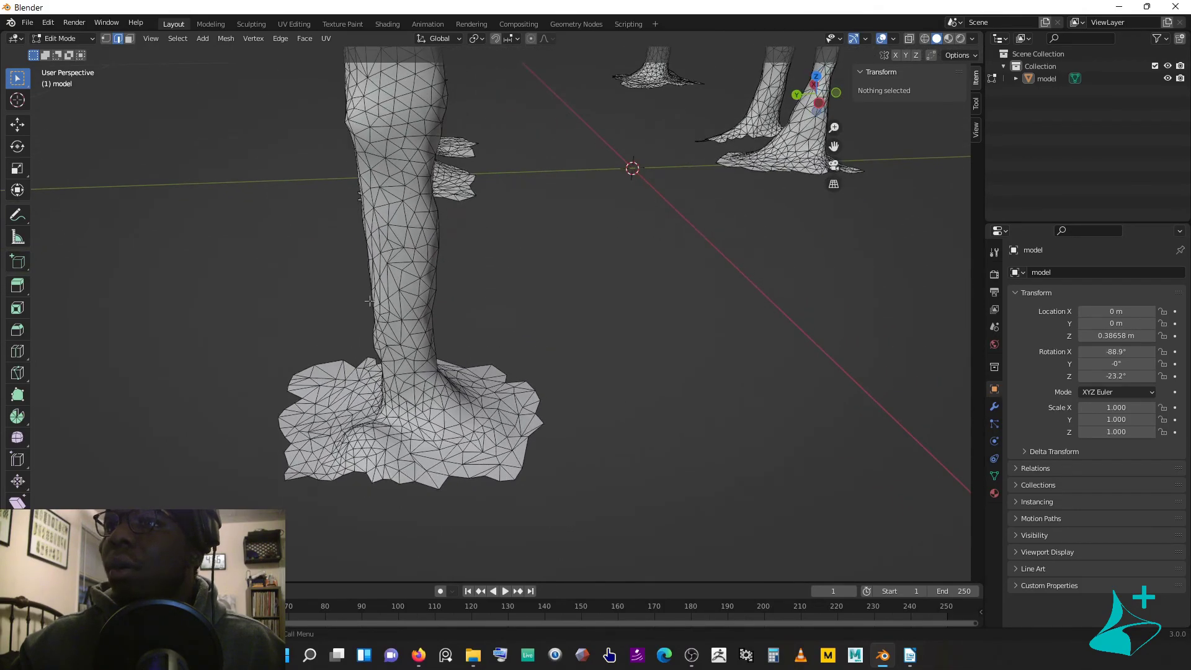
alt+click(461, 479)
middle_drag(444, 437, 448, 385)
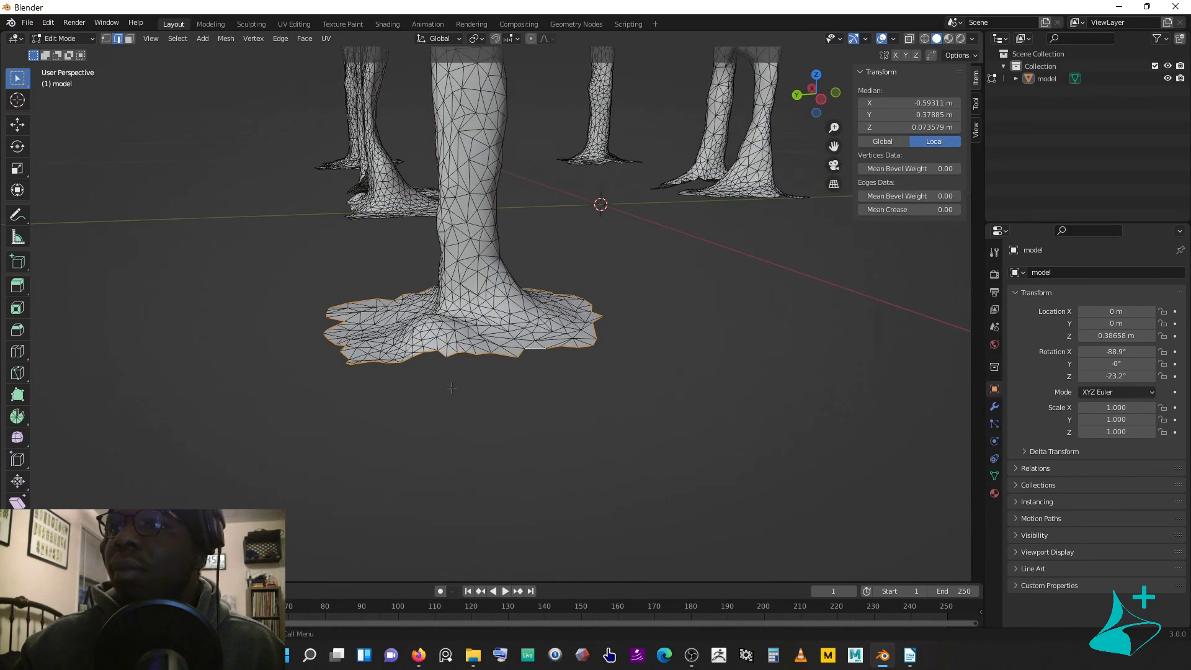
key(s)
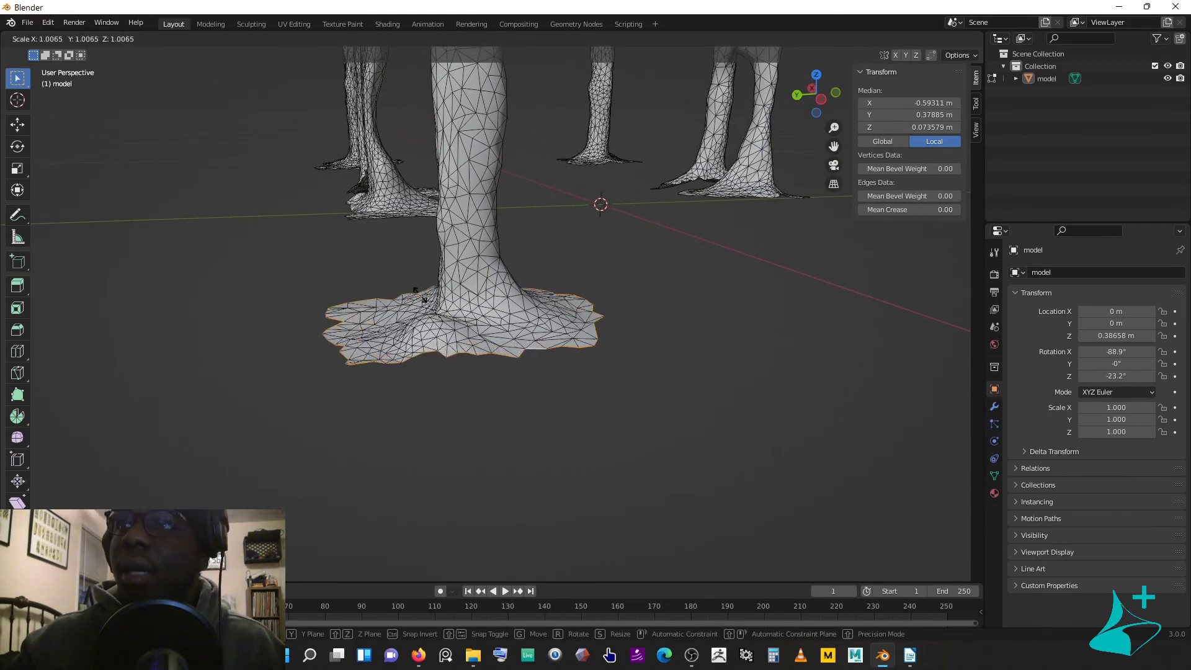
key(z)
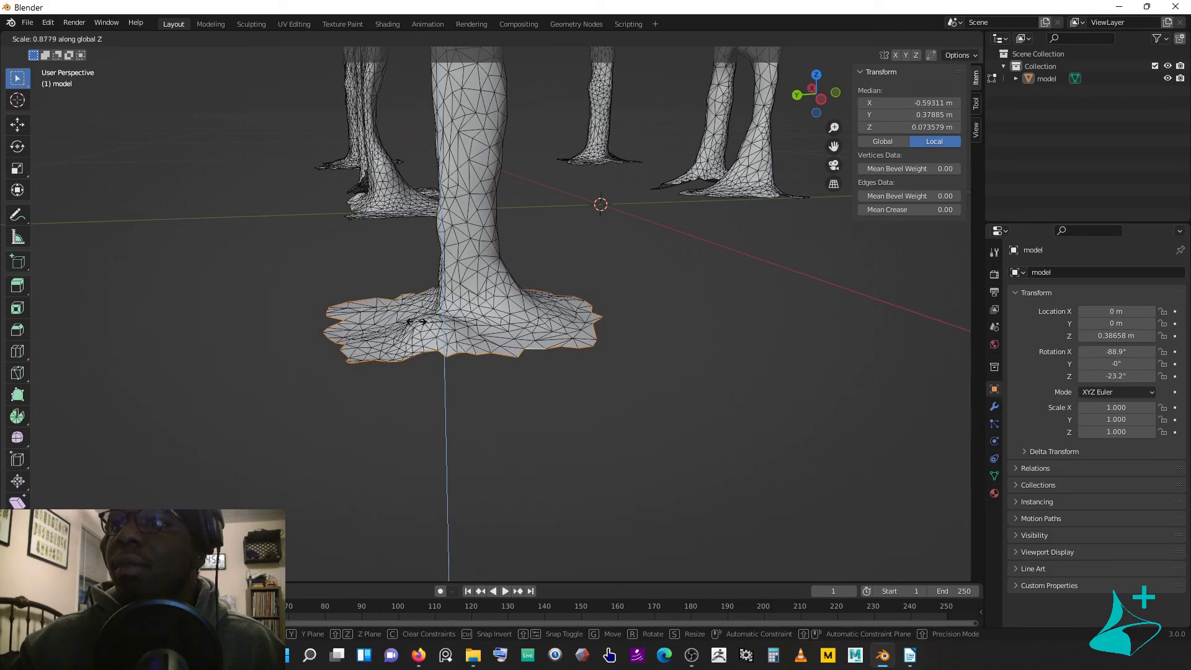
click(423, 319)
Step: Try to fill the selected leg-base boundary with a single face
middle_drag(287, 329, 325, 296)
key(f)
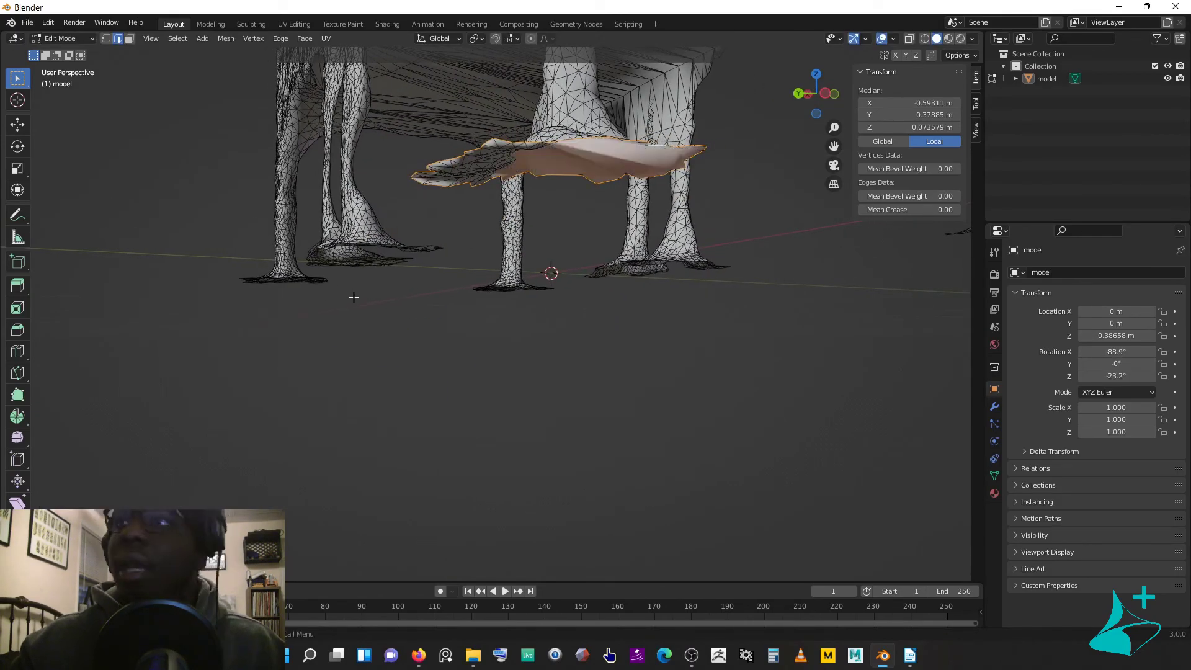
middle_drag(519, 242, 487, 231)
mouse_move(477, 151)
middle_down()
mouse_move(506, 204)
mouse_move(490, 161)
middle_up()
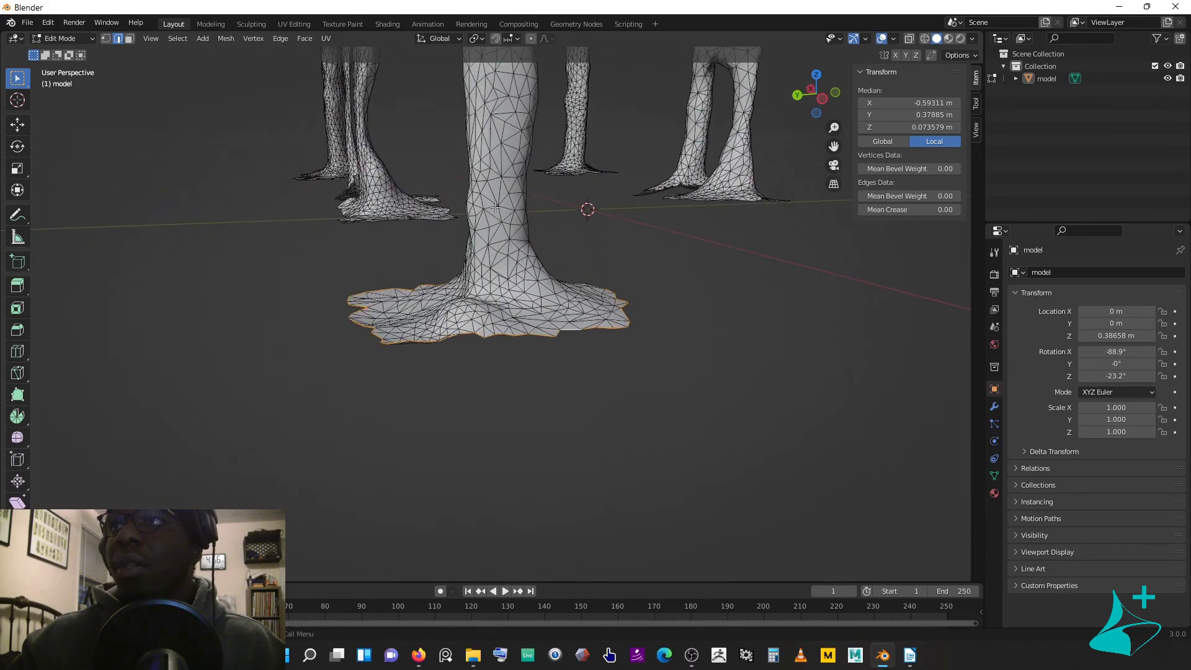
Step: Round the selected leg-base boundary with To Sphere at a factor of 1
click(227, 39)
mouse_move(235, 53)
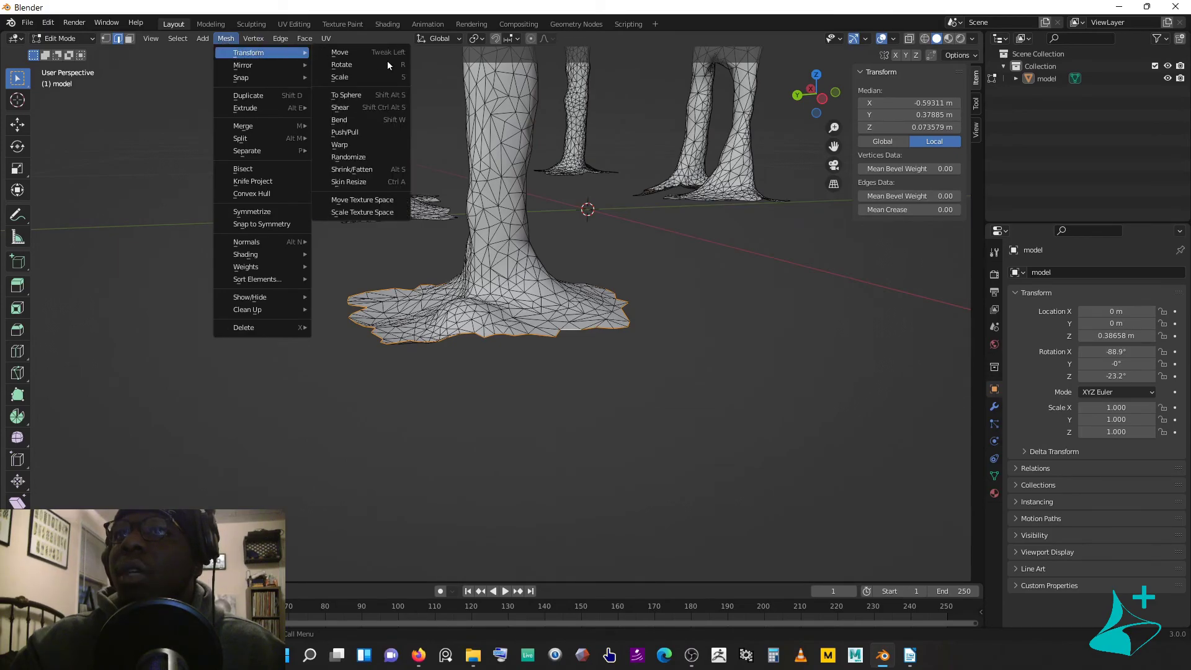
click(346, 95)
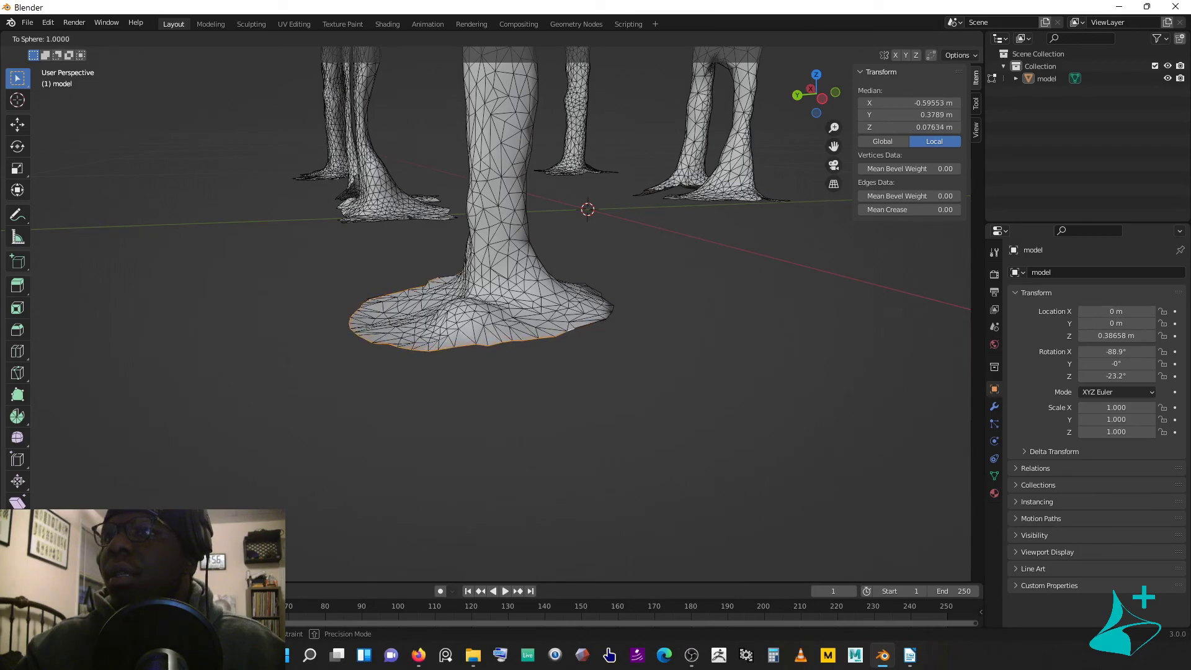
click(913, 326)
Step: Move the rounded leg-base boundary down about 0.028 m along global Z and clear the selection
middle_drag(722, 269, 700, 248)
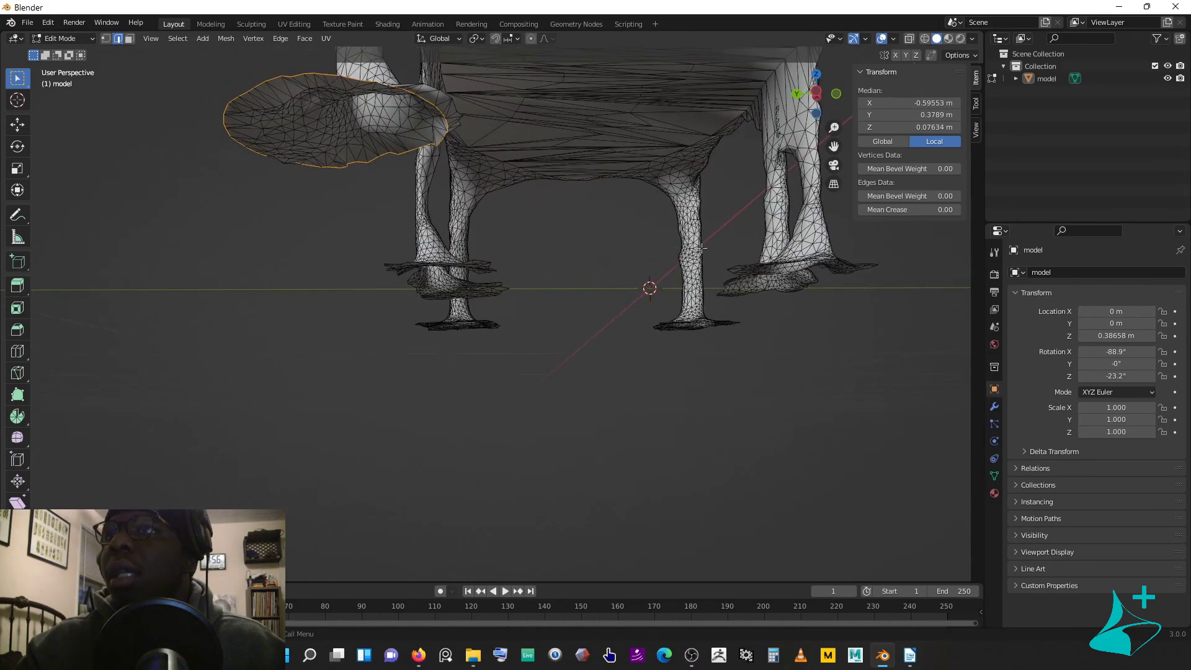
key(f)
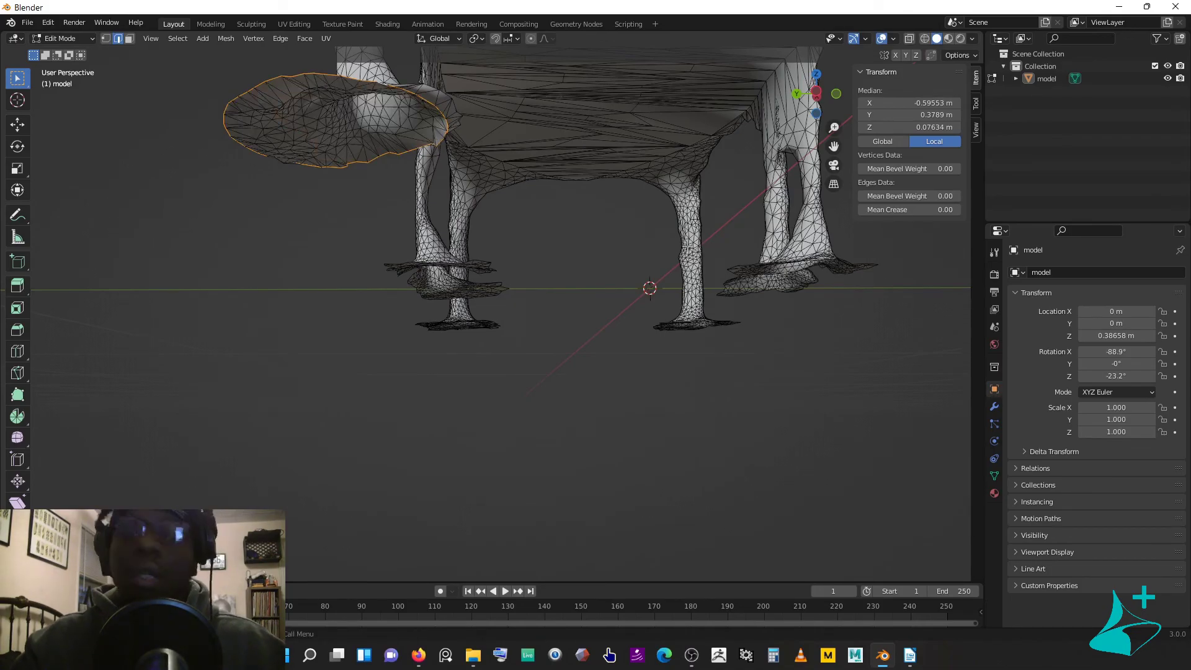
key(e)
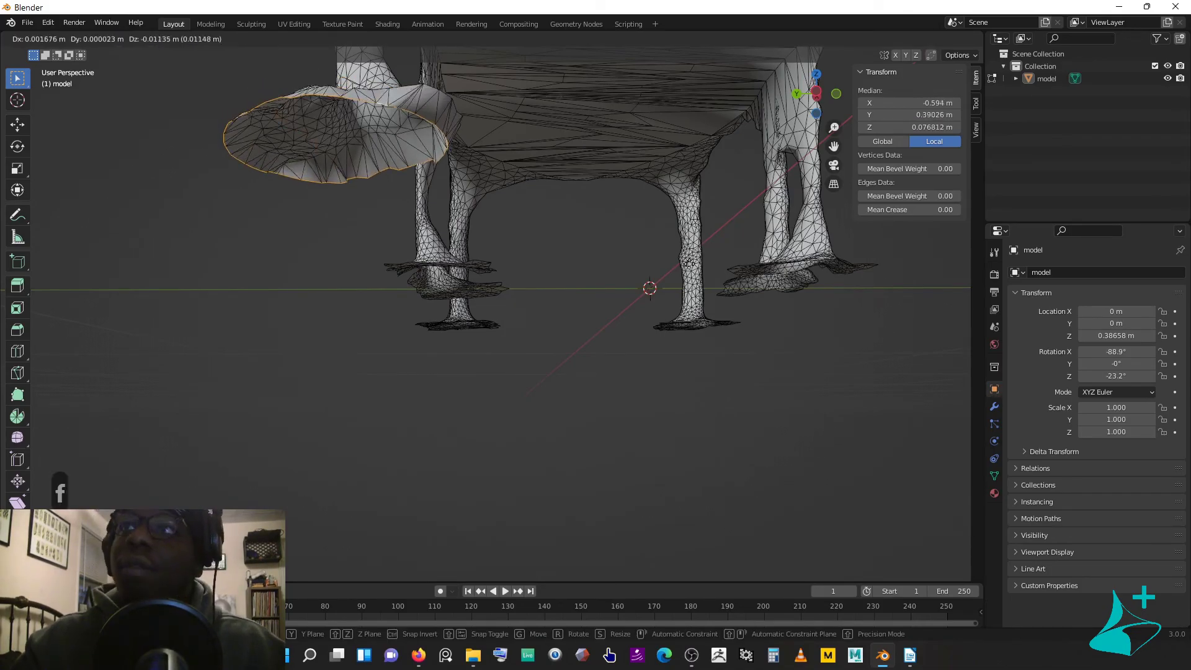
key(z)
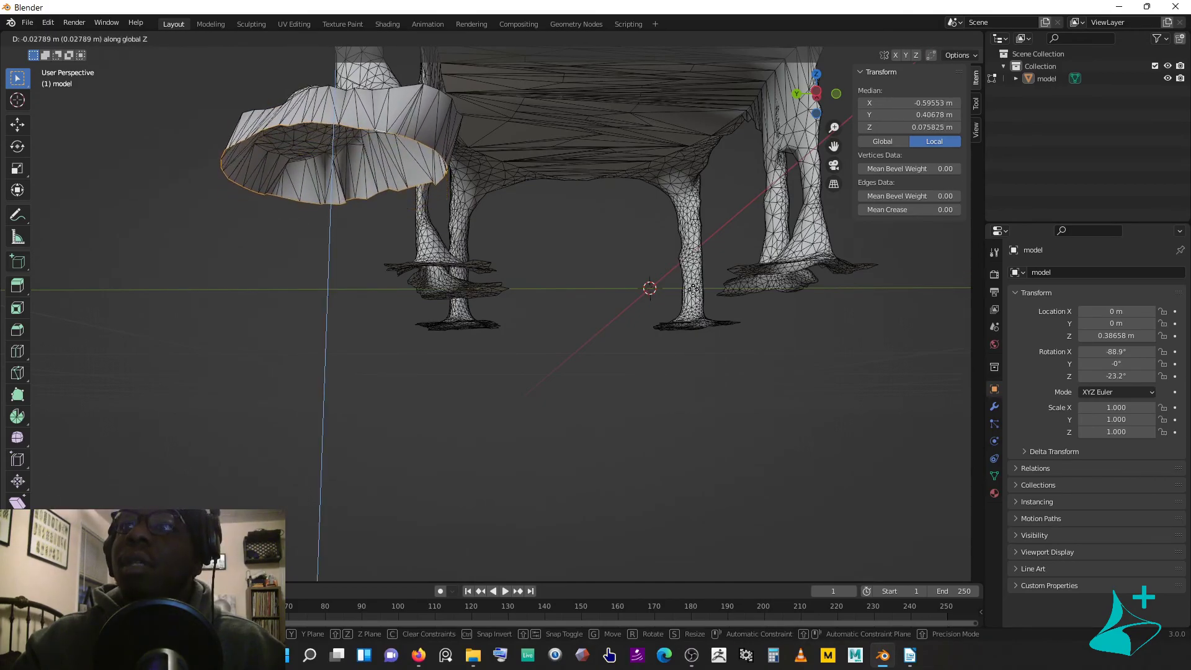
click(693, 290)
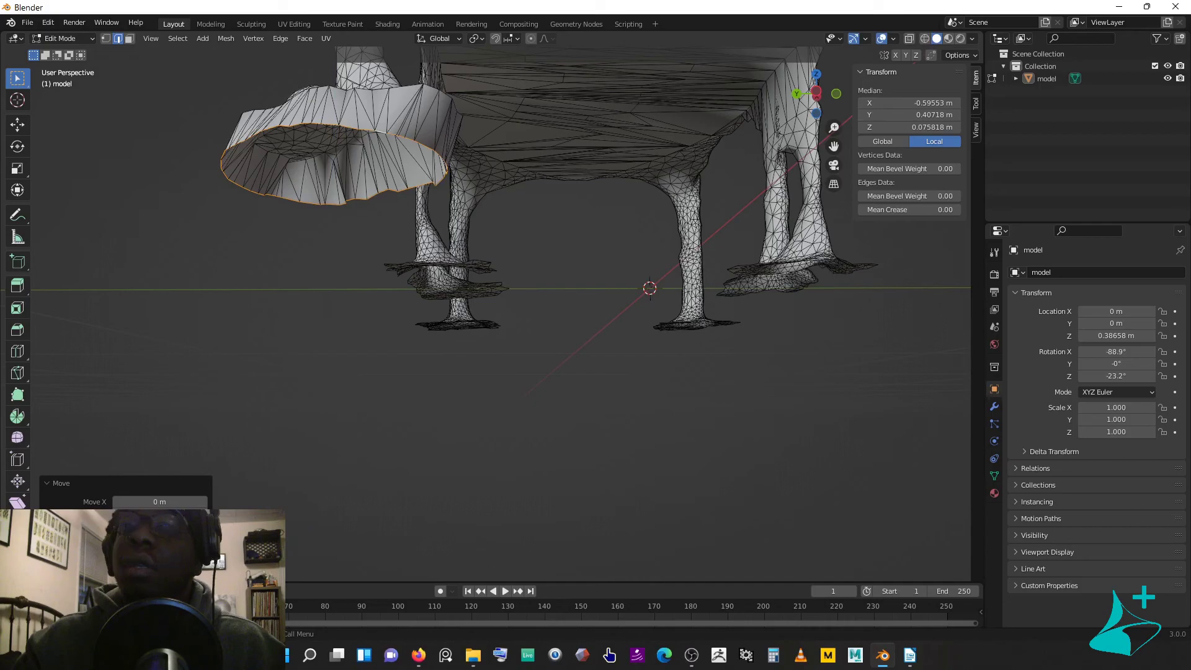
middle_drag(694, 290, 660, 359)
click(658, 358)
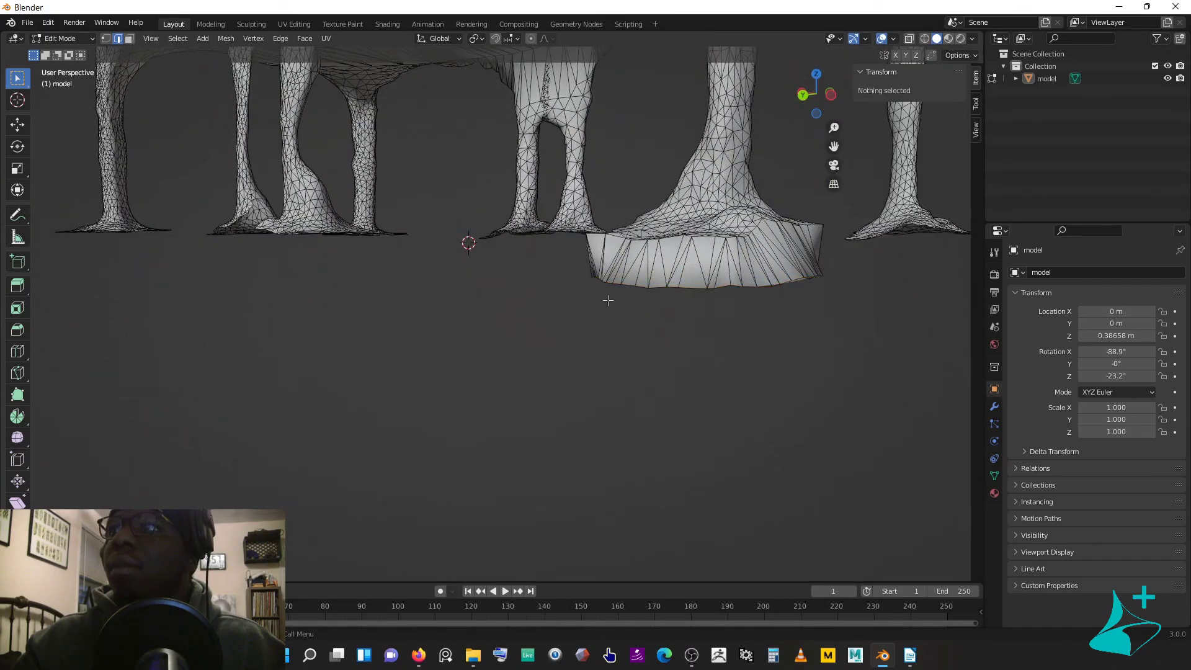
Step: Circle-select the faces along one half of the rim of the hole in the mailbox's end wall, using radius 44
scroll(532, 256, up, 2)
mouse_move(532, 256)
middle_down()
mouse_move(545, 319)
mouse_move(589, 380)
mouse_move(613, 340)
mouse_move(604, 354)
mouse_move(565, 323)
mouse_move(558, 390)
mouse_move(564, 376)
mouse_move(496, 440)
mouse_move(477, 464)
mouse_move(486, 481)
mouse_move(502, 313)
mouse_move(496, 328)
mouse_move(515, 317)
mouse_move(512, 263)
middle_up()
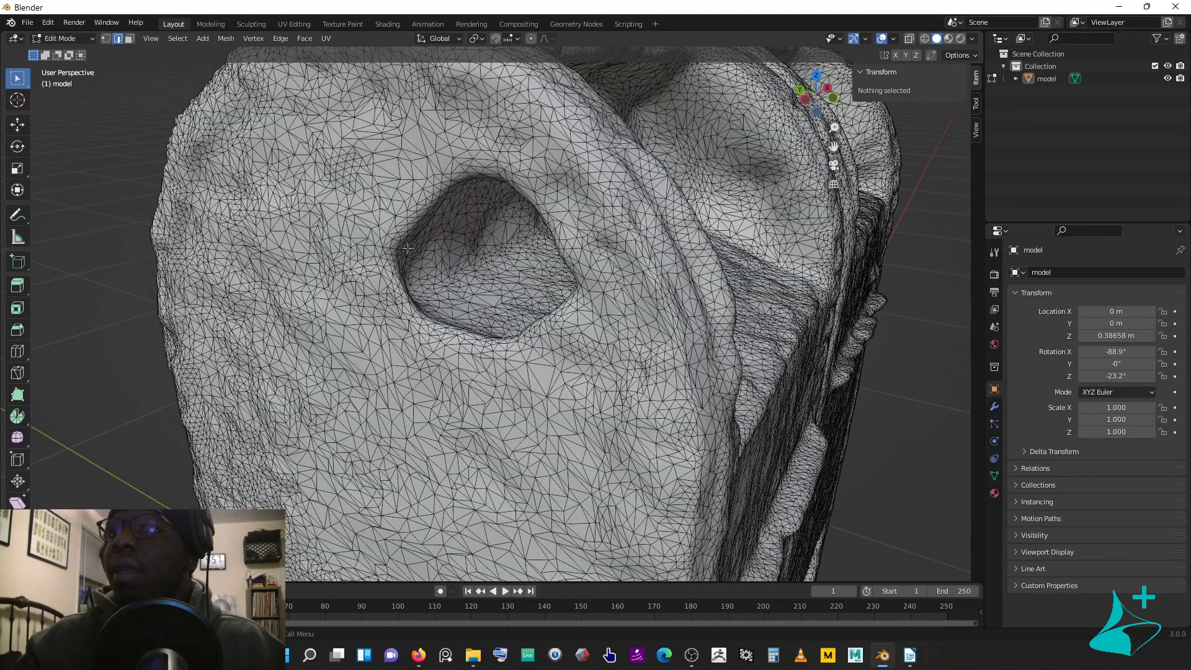
middle_drag(532, 326, 595, 304)
scroll(496, 298, down, 6)
scroll(524, 198, up, 5)
shift+middle_drag(657, 137, 559, 284)
scroll(602, 266, up, 5)
scroll(526, 304, up, 3)
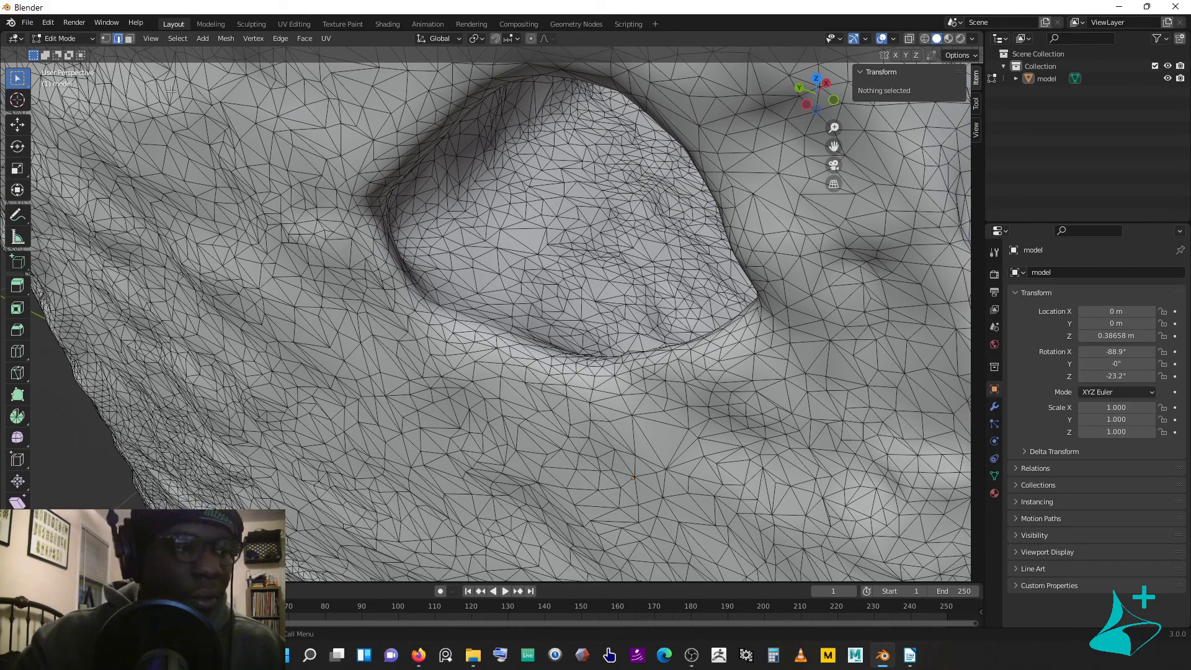
key(c)
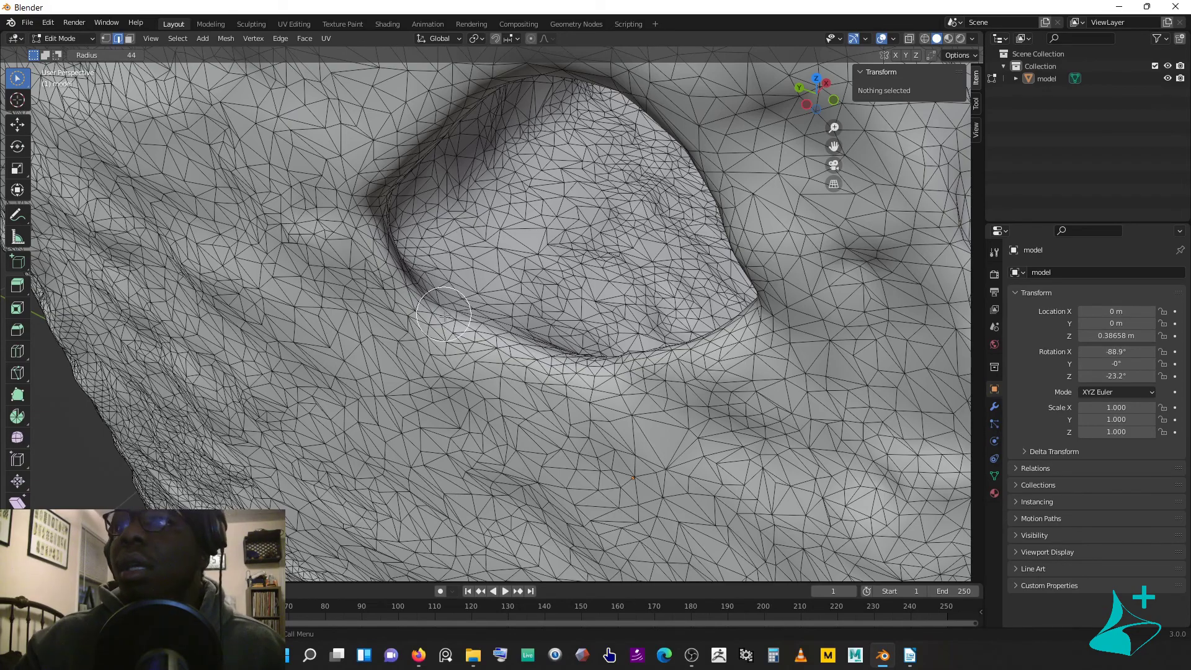
drag(463, 323, 434, 306)
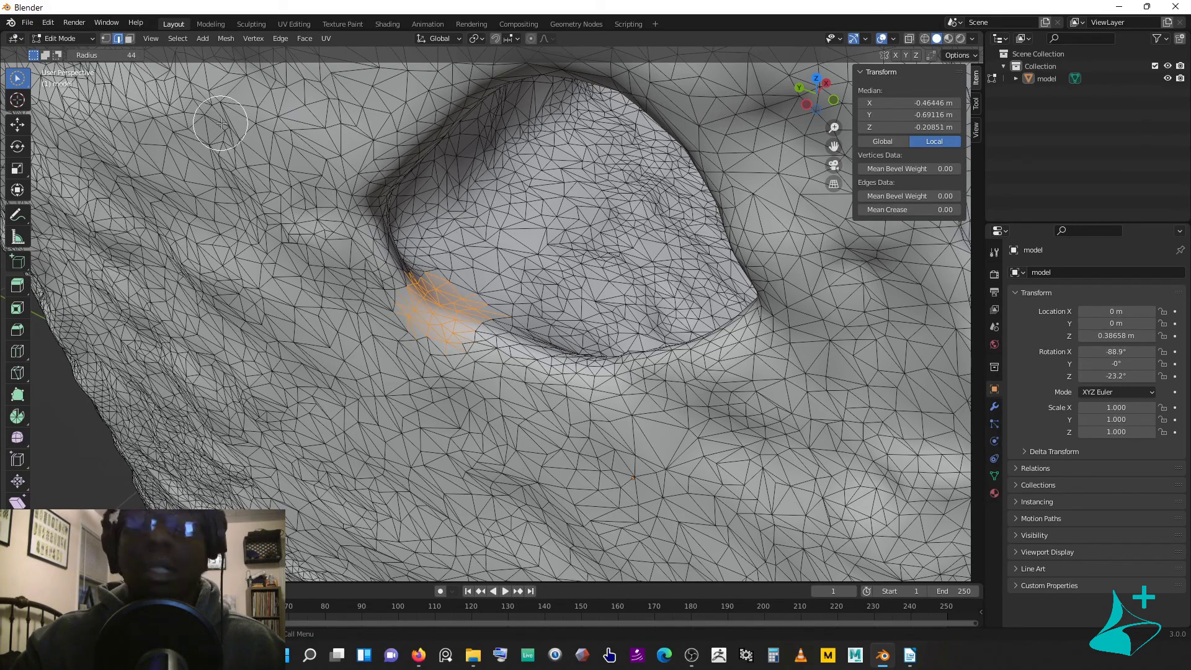
click(429, 293)
mouse_move(438, 309)
mouse_down()
mouse_move(386, 226)
mouse_move(391, 177)
mouse_move(480, 99)
mouse_up()
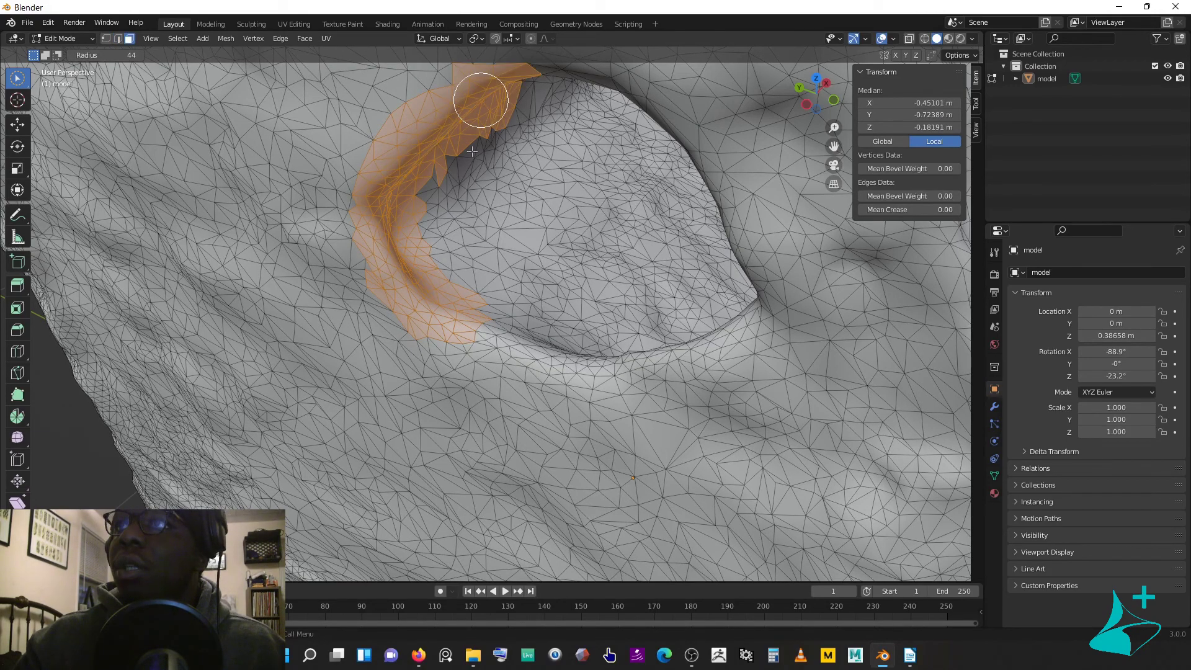
Step: Extend the face selection around the remaining lower and far parts of the end-wall hole's rim
scroll(418, 203, down, 6)
scroll(579, 179, up, 4)
middle_drag(581, 179, 529, 267)
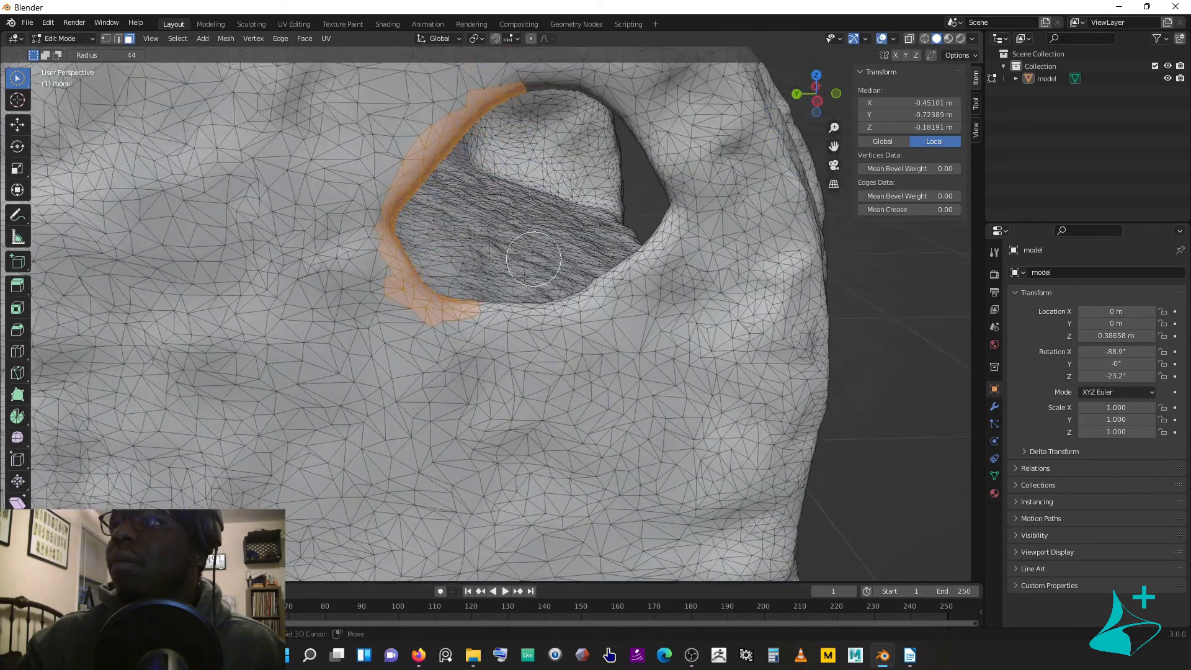
mouse_move(501, 312)
mouse_down()
mouse_move(658, 272)
mouse_move(683, 208)
mouse_move(656, 150)
mouse_move(614, 112)
mouse_move(542, 92)
mouse_up()
mouse_move(624, 155)
middle_down()
mouse_move(472, 168)
mouse_move(495, 149)
middle_up()
Step: Deselect the stray faces picked through the hole on the compartment's sloped surface and opposite wall
scroll(473, 168, down, 5)
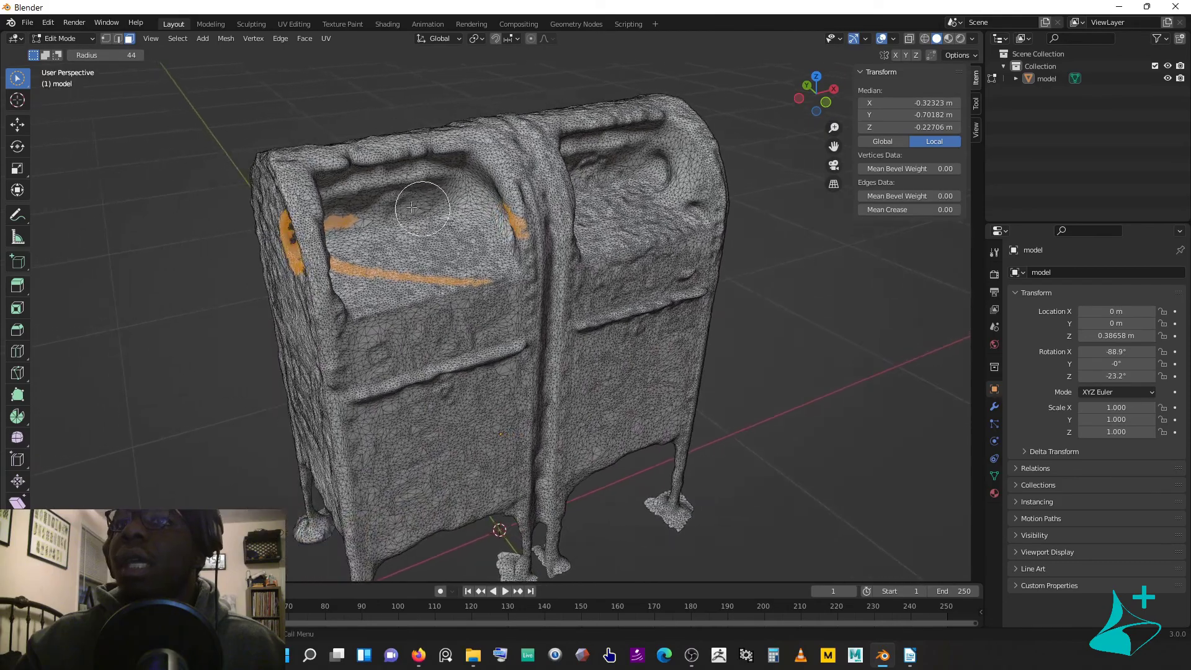
scroll(495, 149, up, 6)
scroll(494, 151, down, 5)
middle_drag(478, 194, 474, 236)
scroll(475, 235, up, 8)
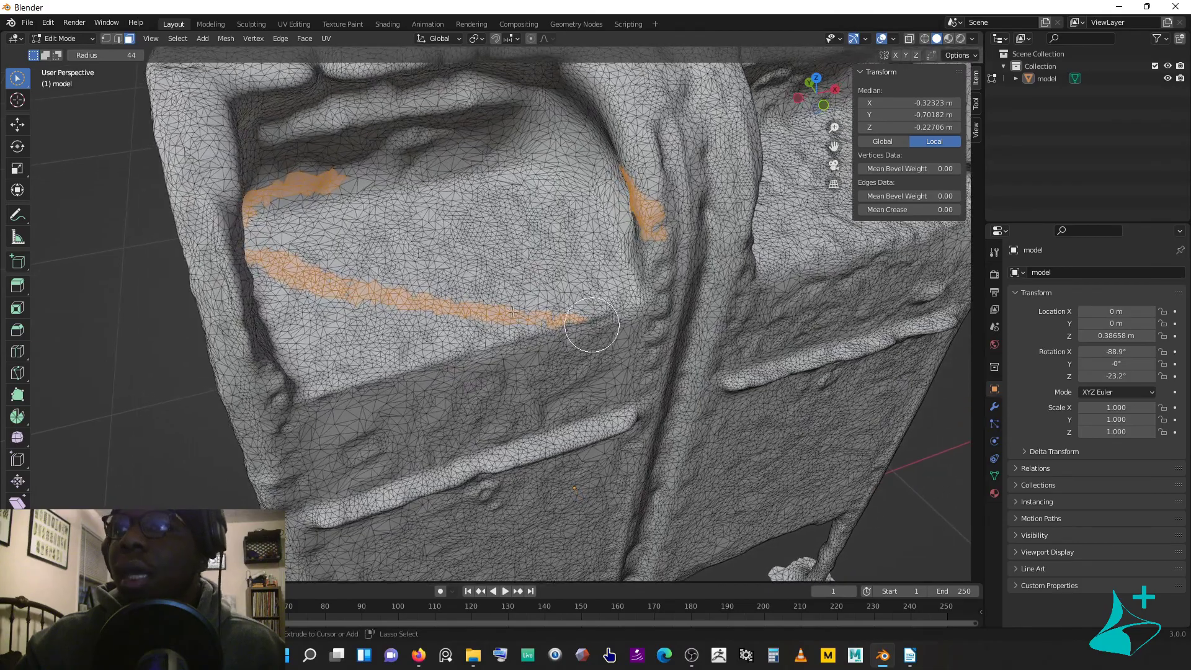
ctrl+drag(513, 311, 512, 305)
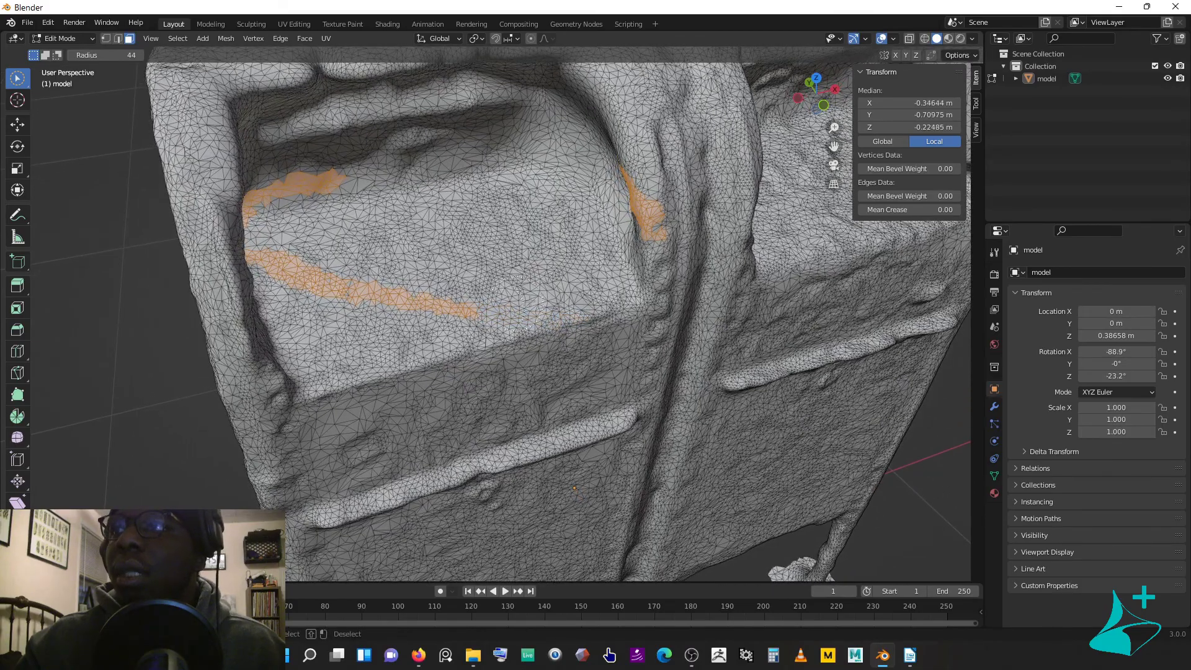
ctrl+drag(622, 202, 628, 208)
middle_drag(628, 208, 702, 162)
mouse_move(702, 134)
ctrl+mouse_down()
mouse_move(684, 100)
mouse_move(674, 107)
ctrl+mouse_up()
middle_drag(674, 107, 539, 186)
Step: Deselect the extra faces spreading from the hole's inner edge onto the compartment's back wall and slope
scroll(434, 189, up, 2)
shift+middle_drag(372, 192, 506, 201)
scroll(520, 225, up, 2)
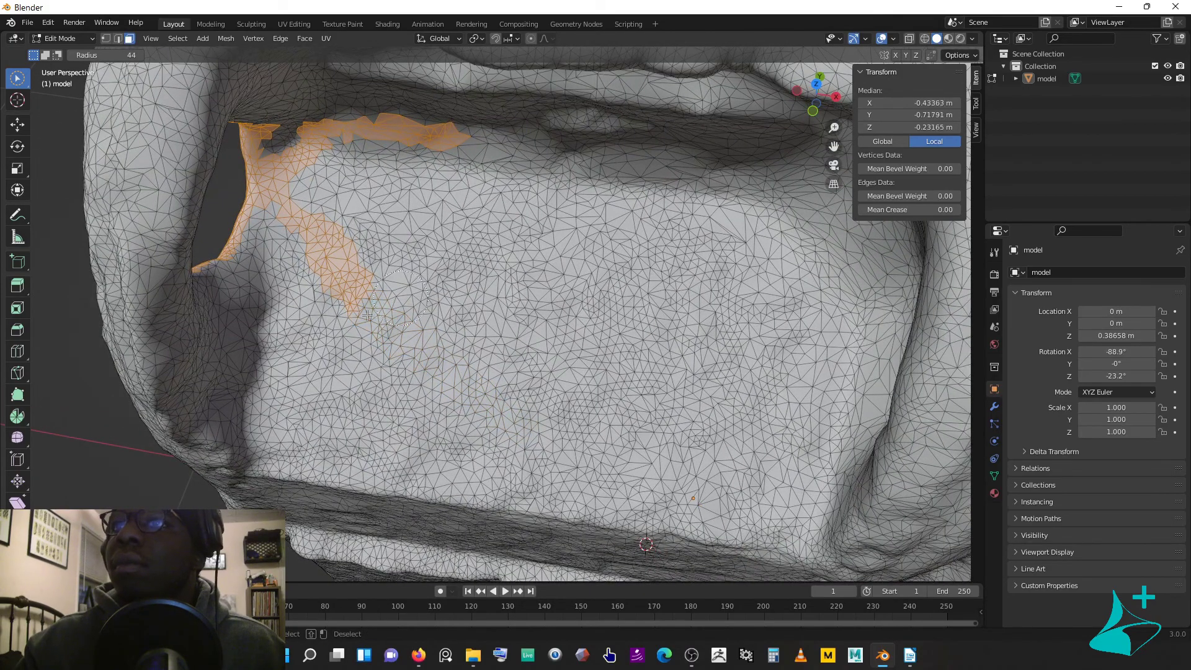
shift+drag(310, 148, 433, 125)
mouse_move(433, 125)
middle_down()
mouse_move(448, 222)
mouse_move(414, 257)
mouse_move(447, 241)
mouse_move(452, 215)
middle_up()
Step: Grow the hole-rim face selection by one ring and shrink it back once
scroll(446, 239, up, 2)
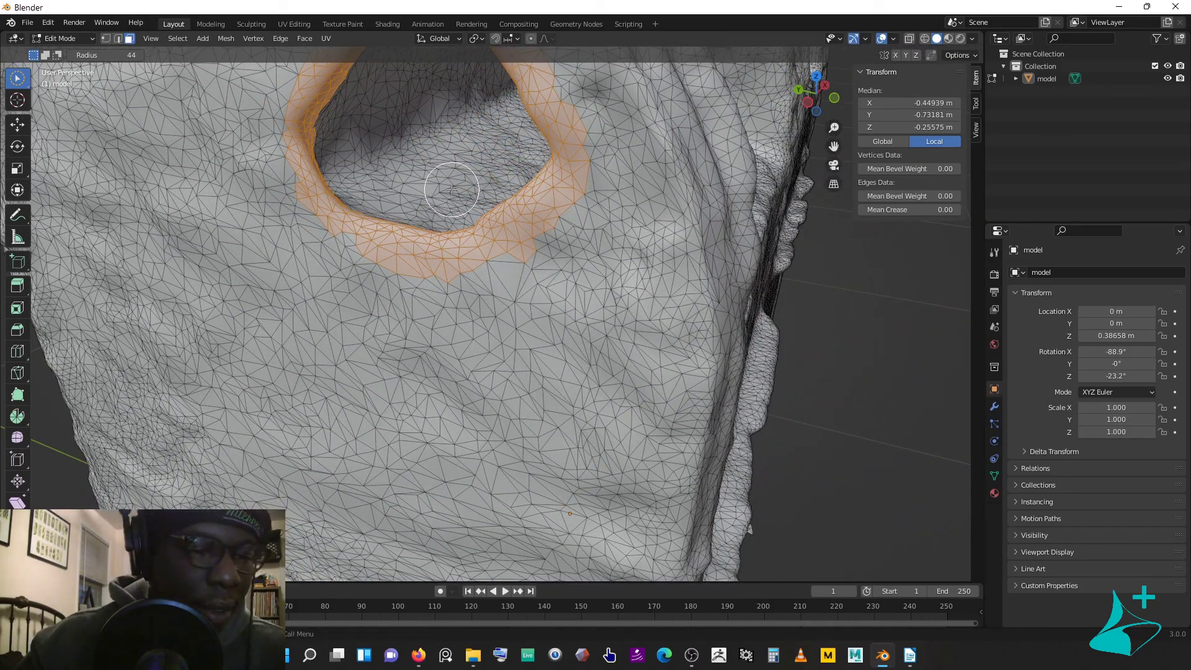
key(ctrl+KP_Add)
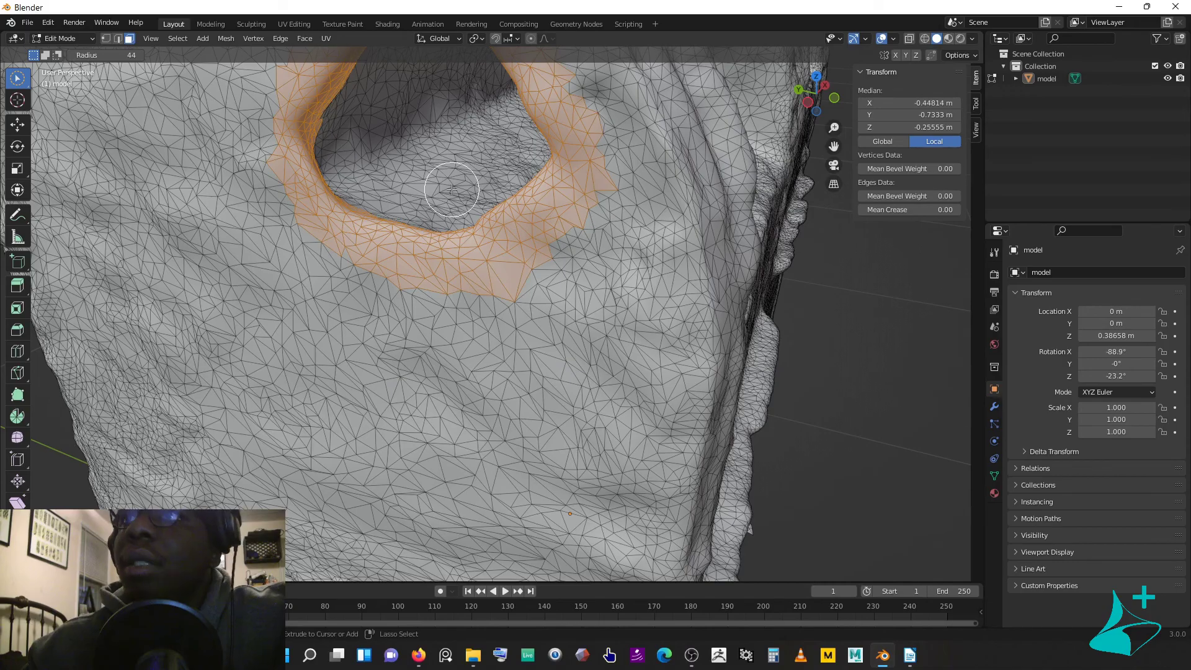
key(ctrl+KP_Subtract)
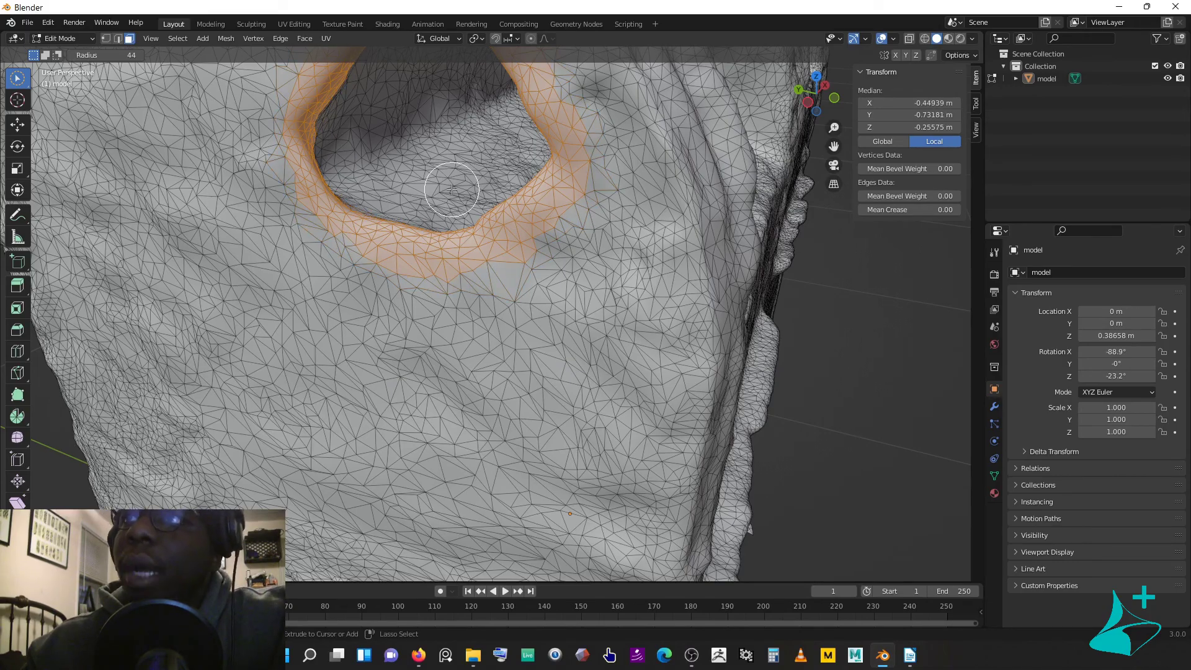
Step: Refine the hole-rim selection from inside the compartment, narrowing it to the faces bordering the opening
mouse_move(396, 239)
middle_down()
mouse_move(256, 221)
mouse_move(333, 285)
mouse_move(319, 268)
middle_up()
key(c)
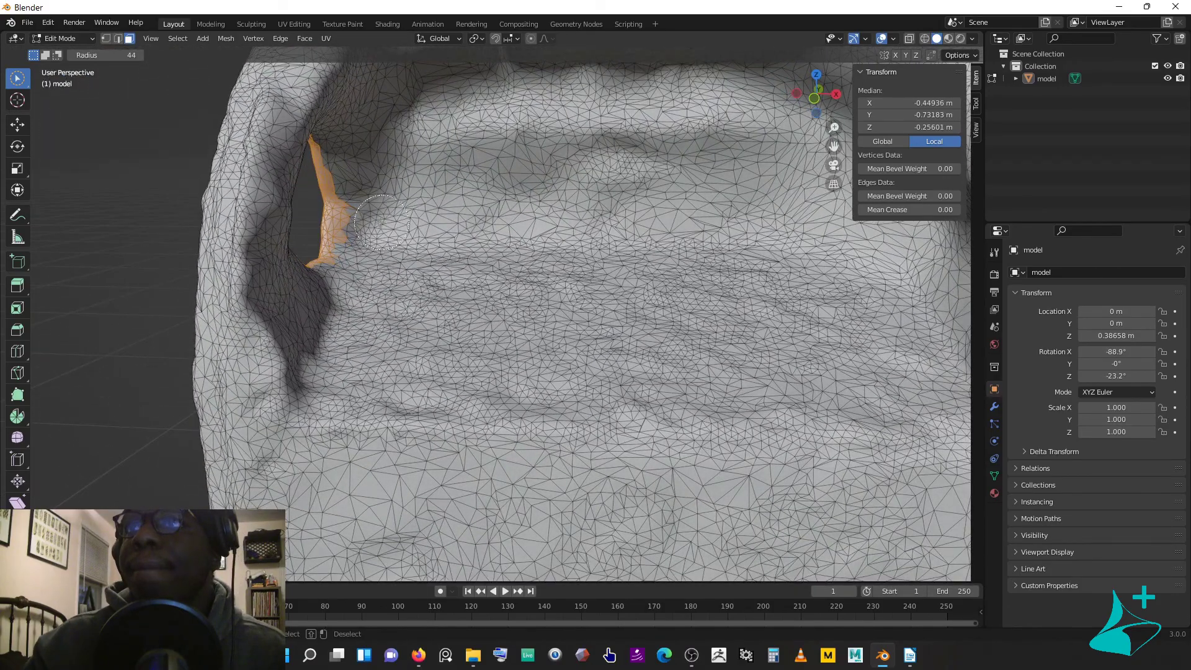
key(Escape)
middle_drag(387, 244, 442, 248)
middle_drag(505, 282, 726, 336)
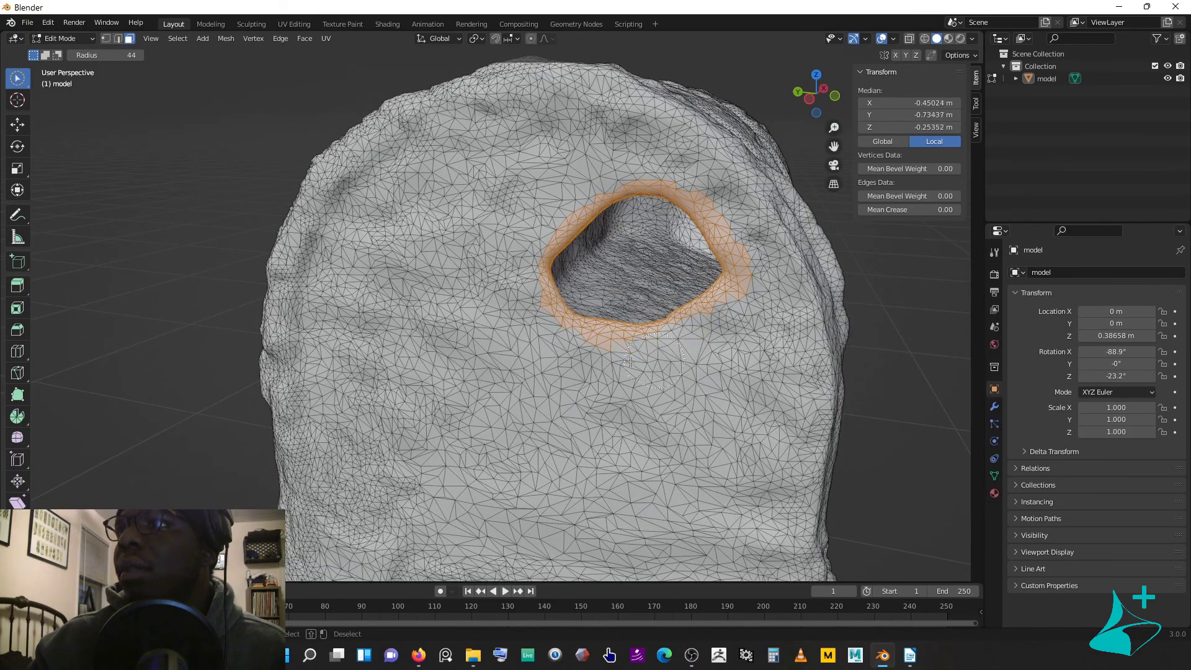
Step: Display the model in Material Preview and adjust the rim selection from inside and outside the end-wall hole
click(947, 39)
mouse_move(736, 186)
middle_down()
mouse_move(643, 213)
mouse_move(698, 203)
middle_up()
mouse_move(486, 395)
ctrl+mouse_down()
mouse_move(420, 312)
mouse_move(456, 369)
mouse_move(553, 396)
mouse_move(684, 340)
mouse_move(704, 292)
mouse_move(699, 252)
mouse_move(701, 266)
mouse_move(653, 196)
mouse_move(614, 166)
mouse_move(540, 157)
mouse_move(478, 184)
mouse_move(415, 258)
mouse_move(440, 266)
ctrl+mouse_up()
mouse_move(441, 266)
middle_down()
mouse_move(253, 258)
mouse_move(403, 366)
mouse_move(495, 313)
middle_up()
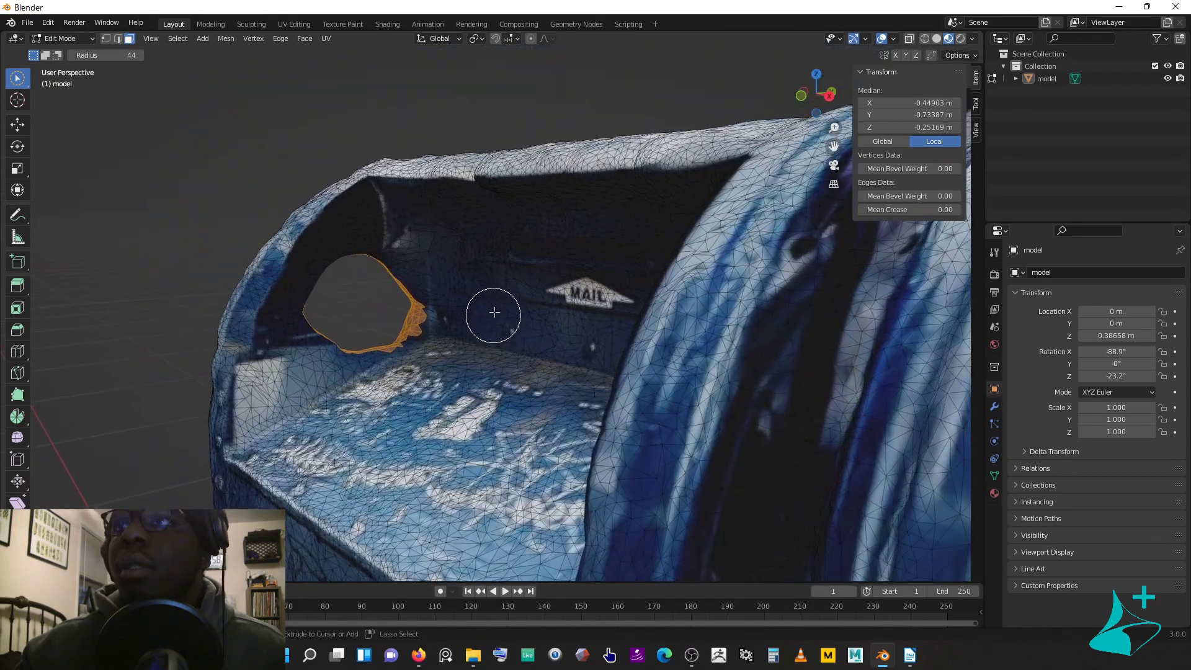
mouse_move(445, 301)
ctrl+mouse_down()
mouse_move(415, 354)
mouse_move(492, 301)
ctrl+mouse_up()
middle_drag(492, 301, 769, 318)
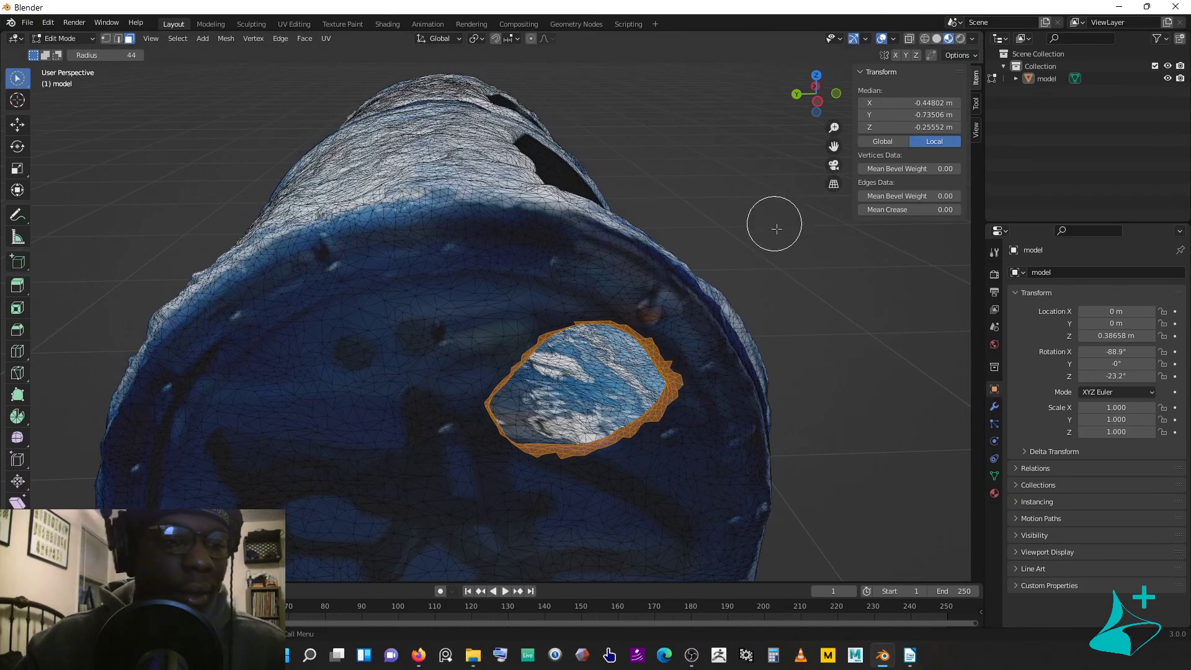
Step: Delete the selected faces around the end-wall hole and return to edge selection
key(x)
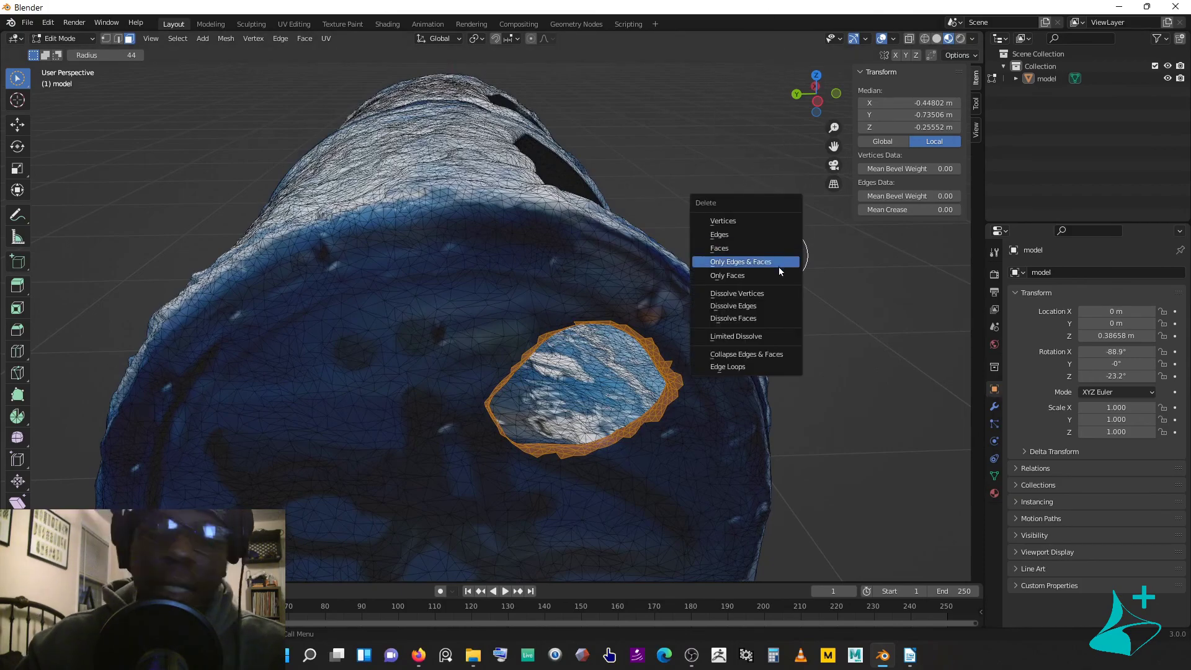
click(753, 247)
middle_drag(741, 263, 632, 258)
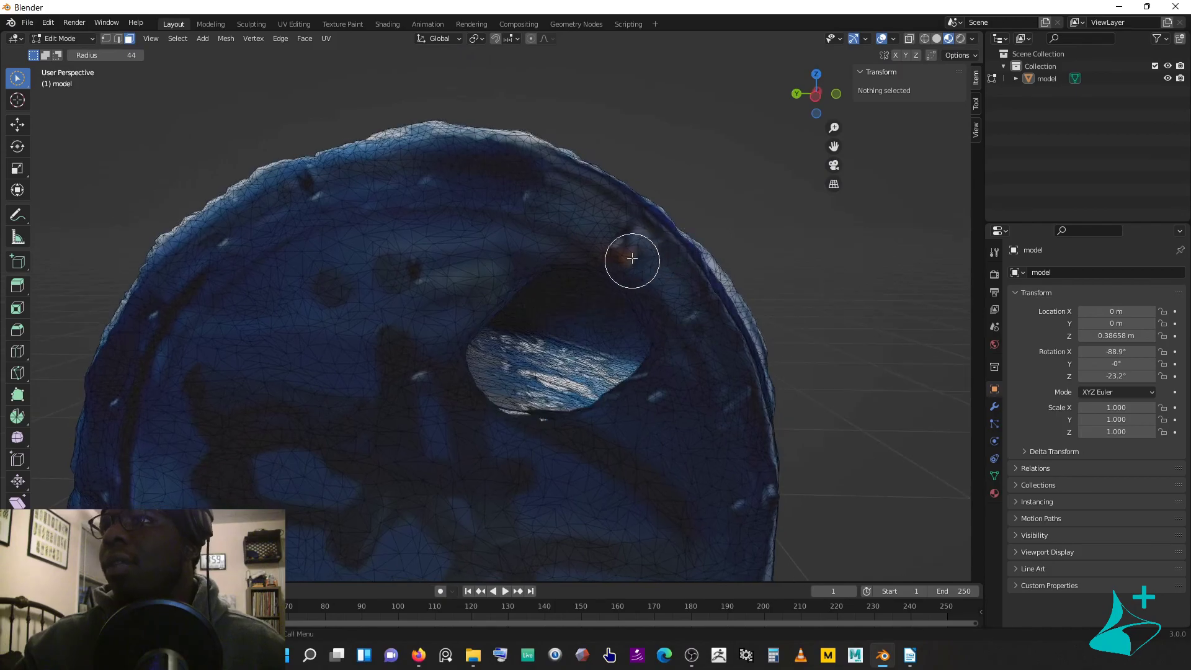
scroll(632, 258, up, 3)
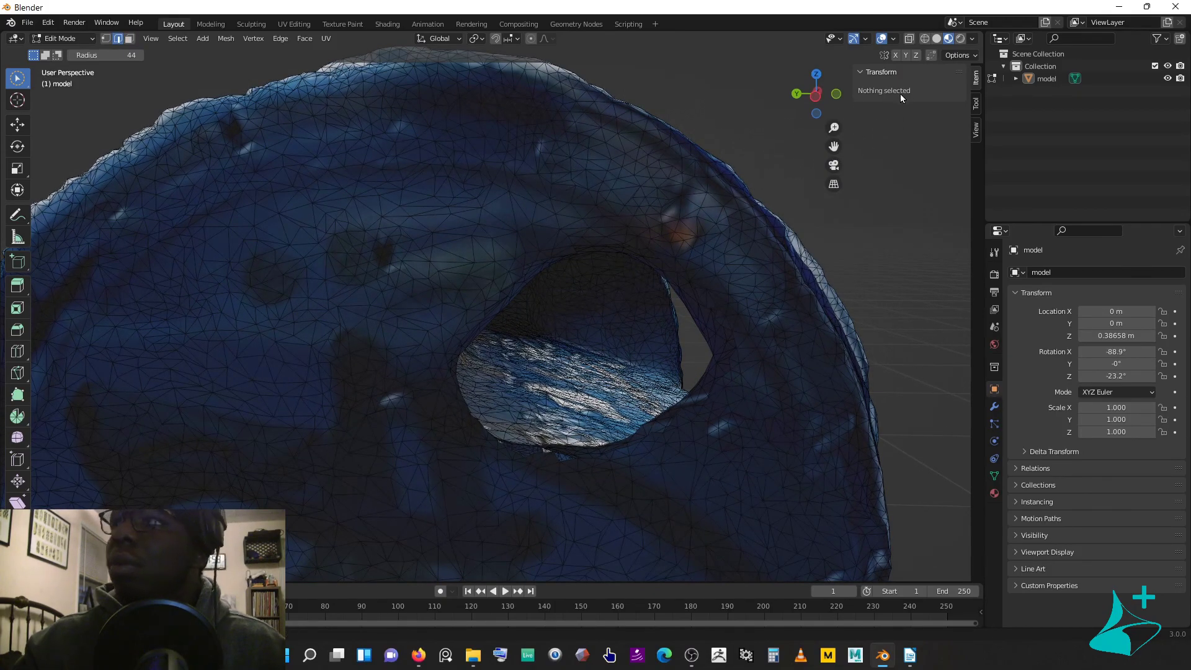
Step: Display the model in Solid shading, select the outer edge loop of the end-wall hole and fill it with a face
click(925, 38)
click(935, 38)
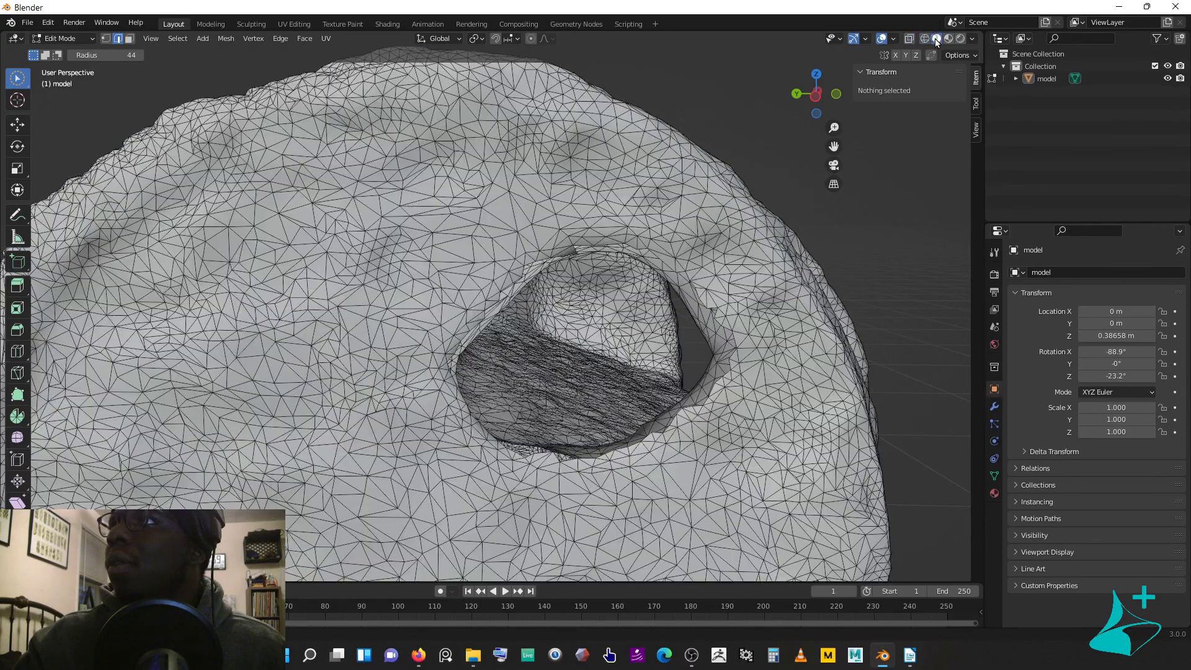
middle_drag(558, 279, 574, 281)
mouse_move(717, 263)
shift+middle_down()
mouse_move(692, 202)
mouse_move(879, 229)
mouse_move(881, 192)
mouse_move(717, 221)
mouse_move(699, 247)
shift+middle_up()
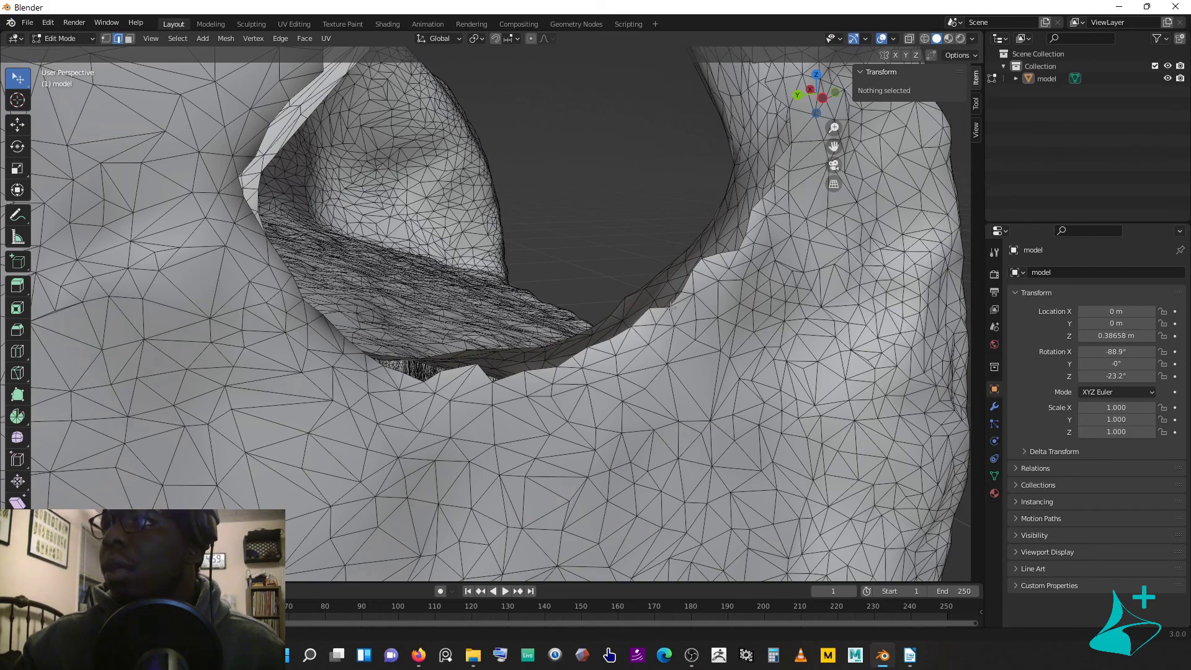
alt+click(677, 302)
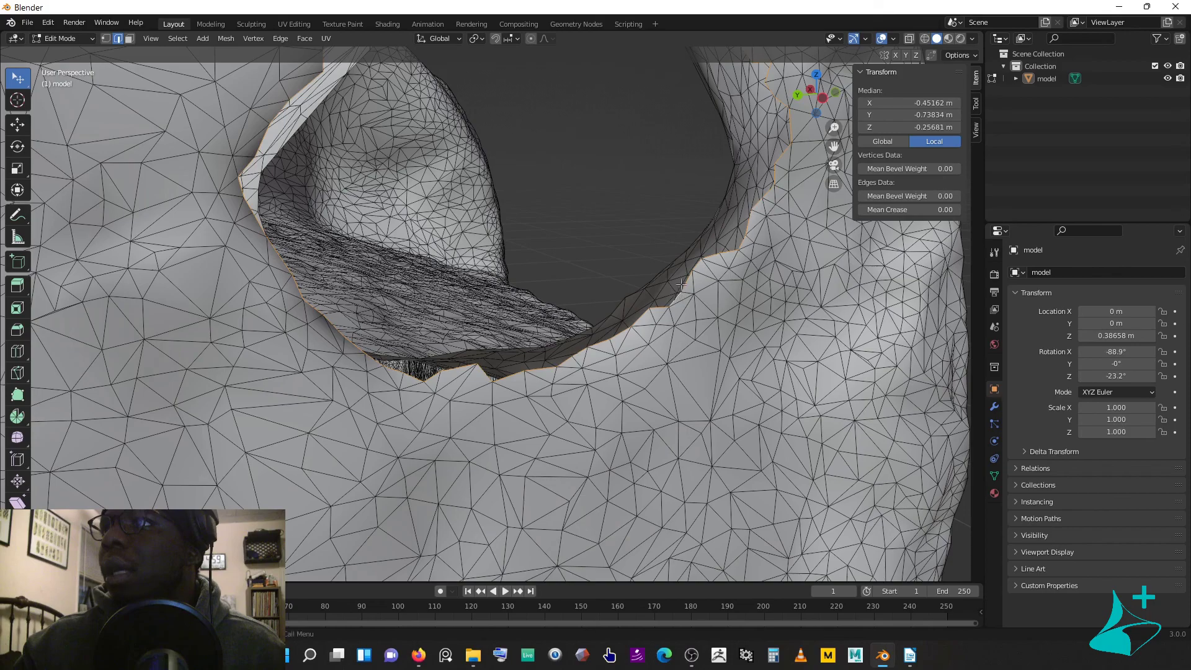
middle_drag(676, 279, 618, 323)
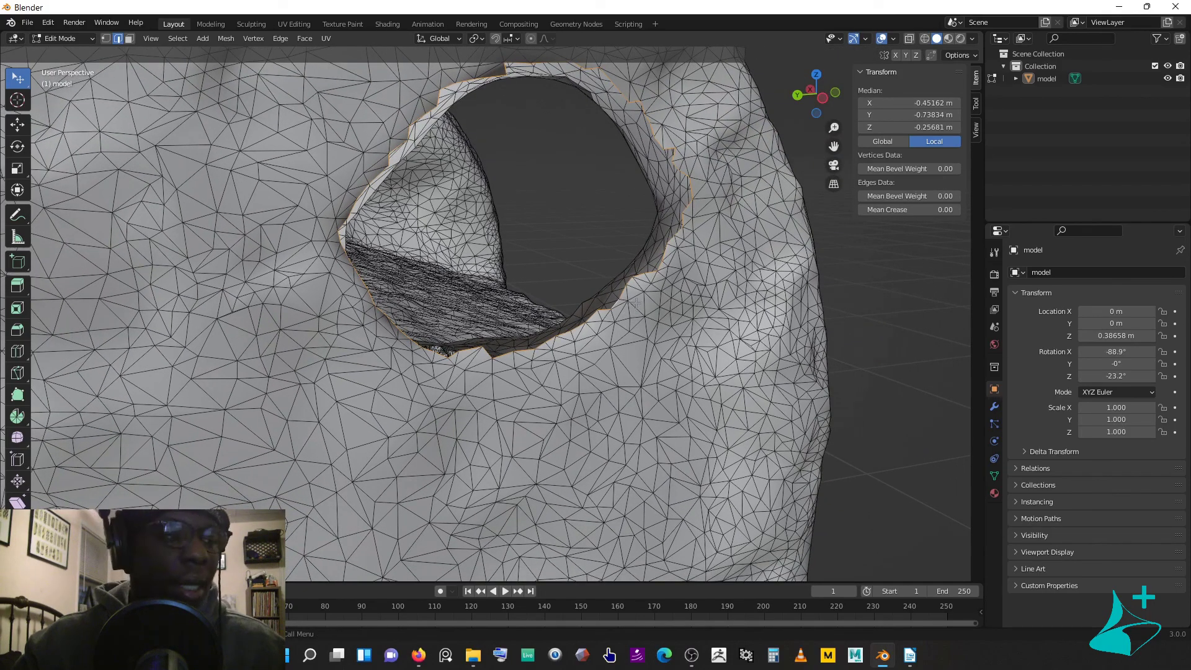
key(f)
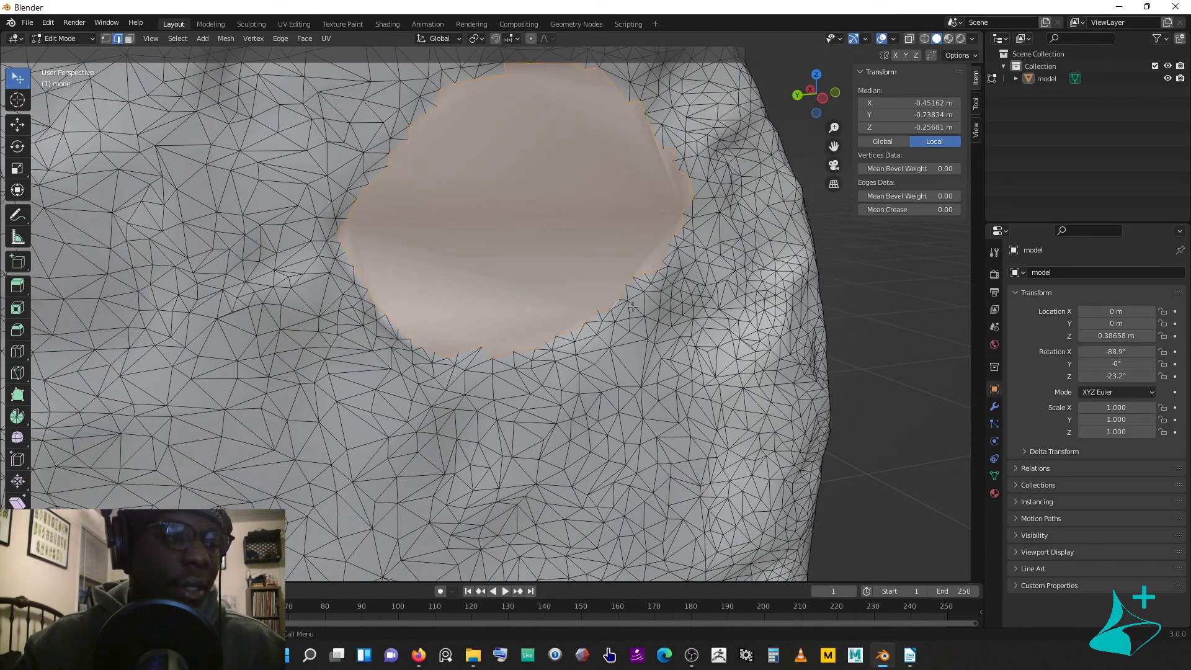
Step: Triangulate the new face covering the outside of the end-wall hole and subdivide it twice with one cut each
key(F3)
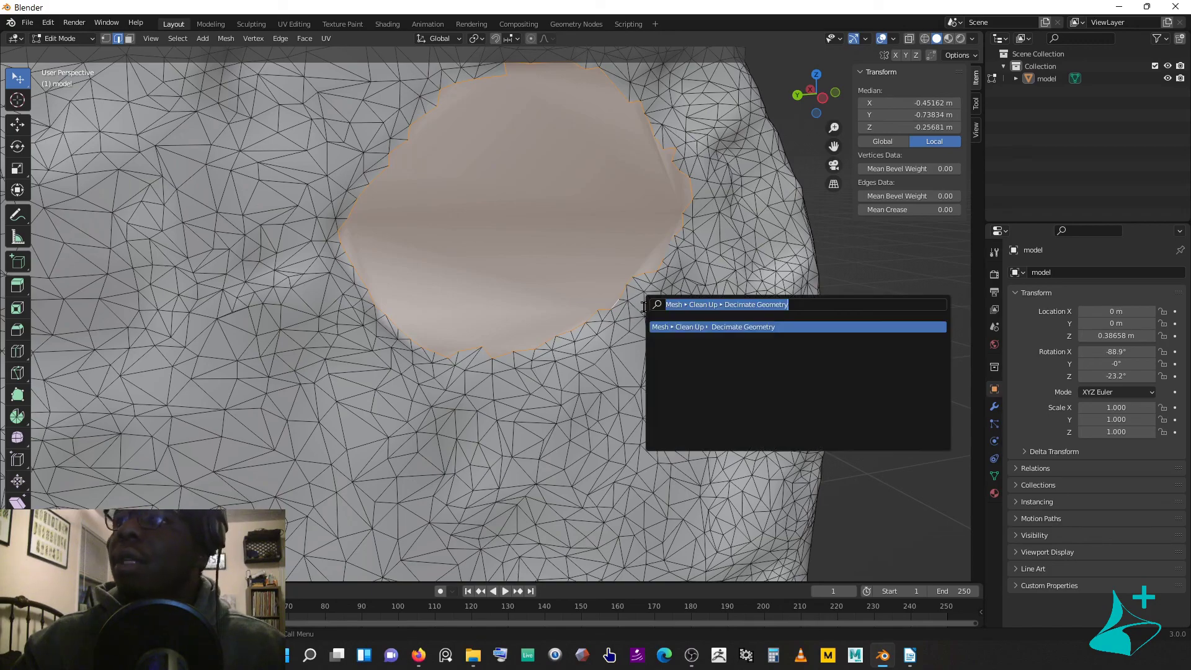
text(tri)
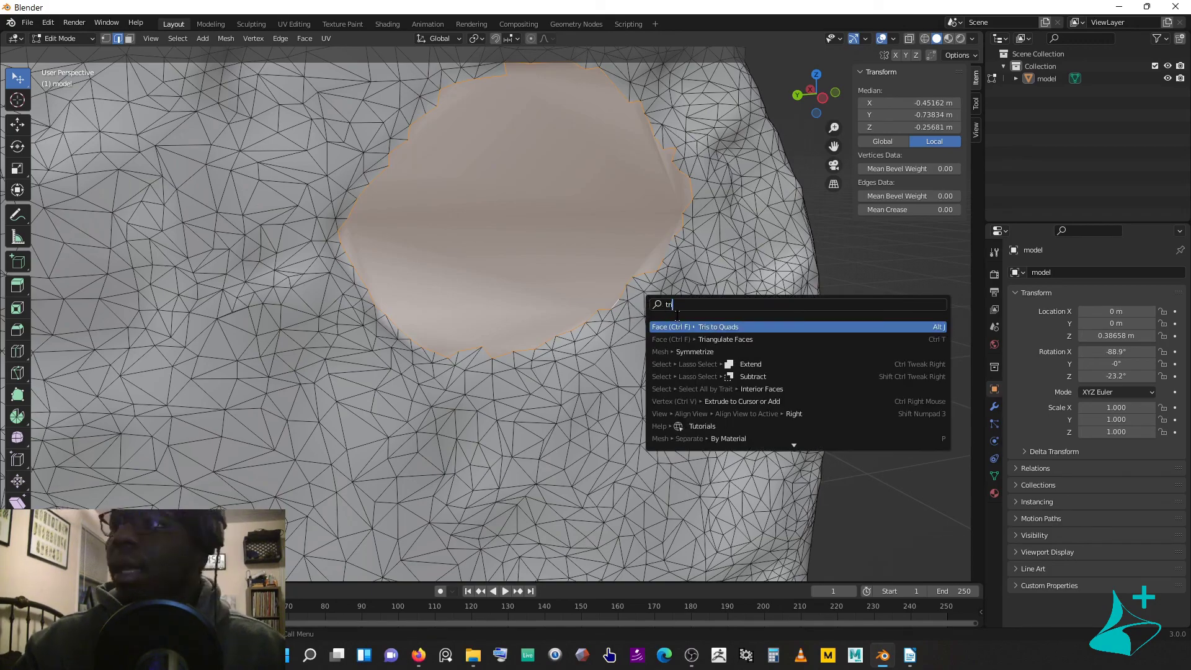
click(709, 345)
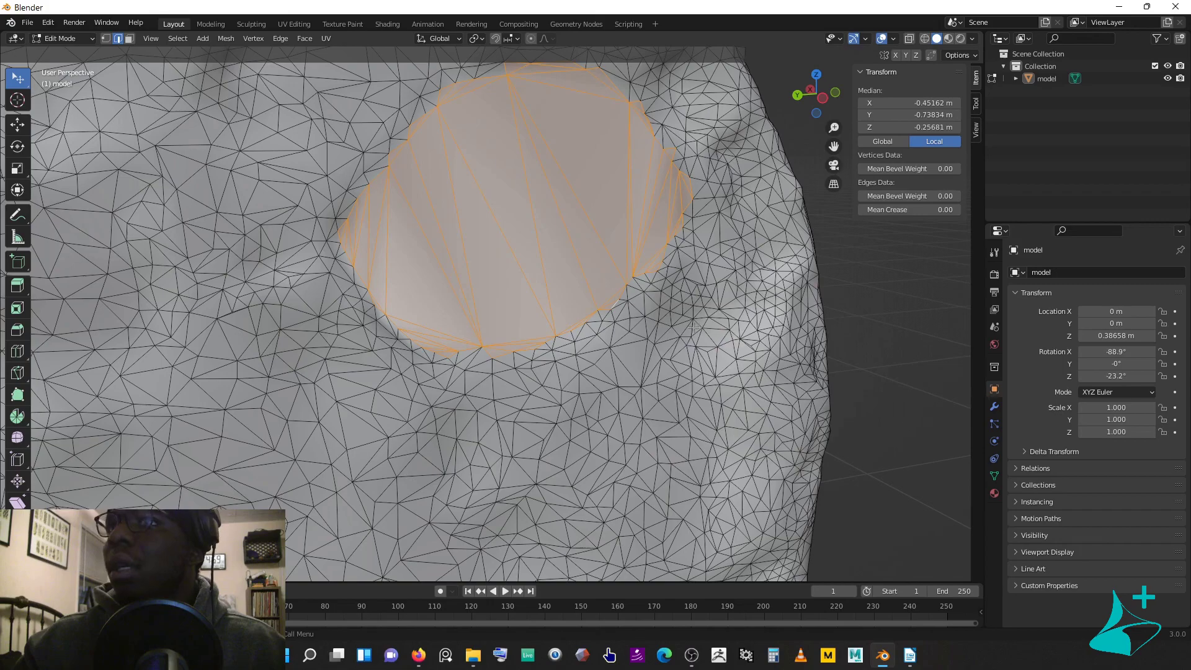
right_click(557, 203)
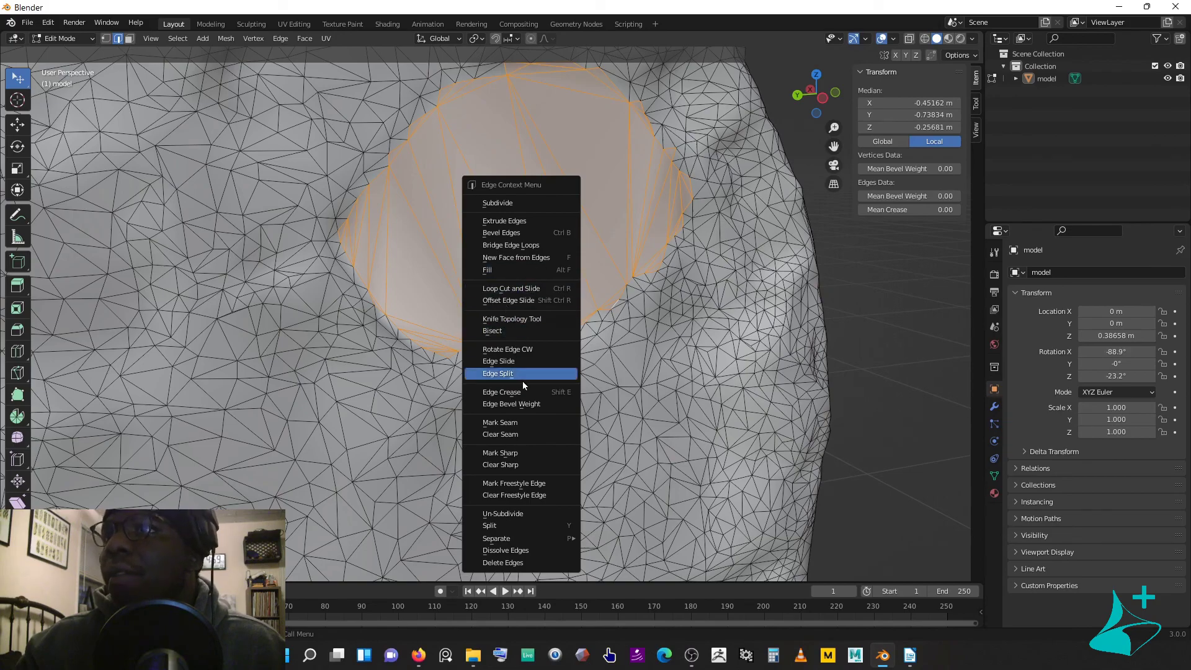
click(529, 204)
right_click(527, 209)
click(529, 206)
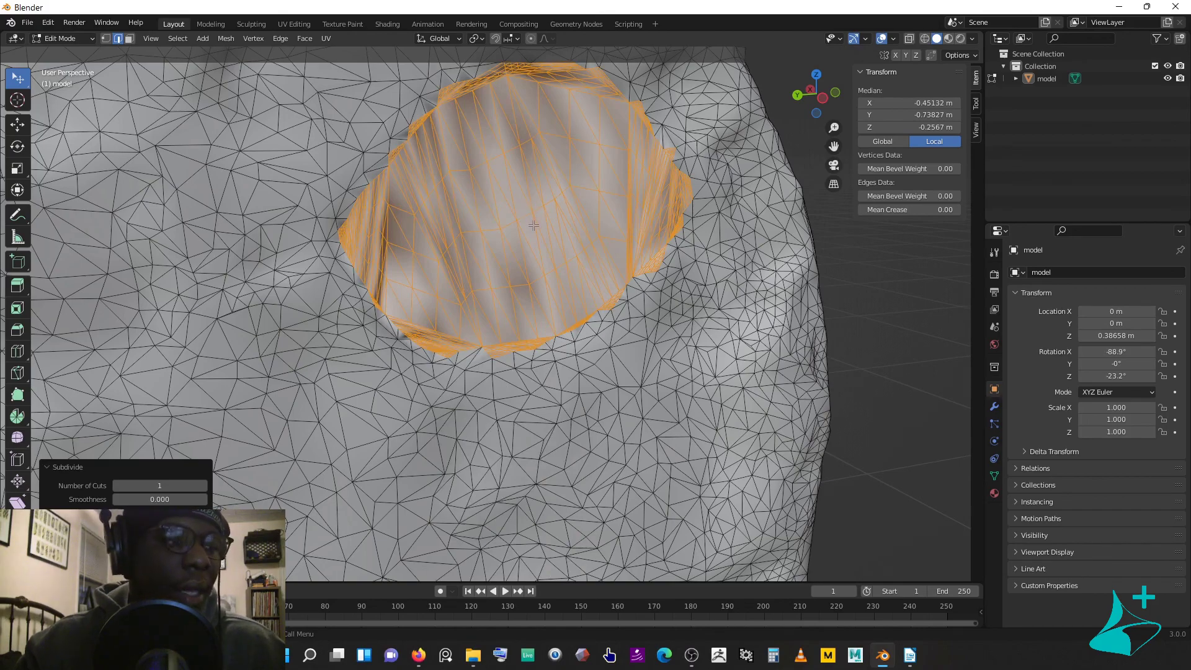
Step: Apply Decimate Geometry to the subdivided patch on the outside of the end wall and deselect it
key(F3)
text(de)
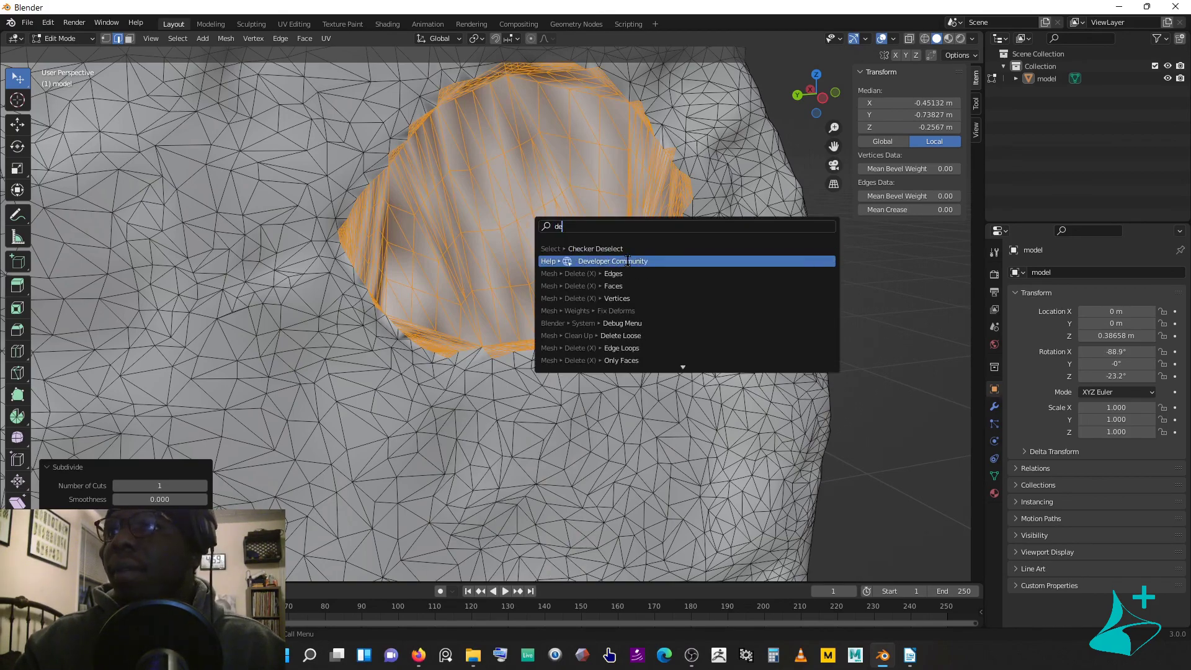
text(ci)
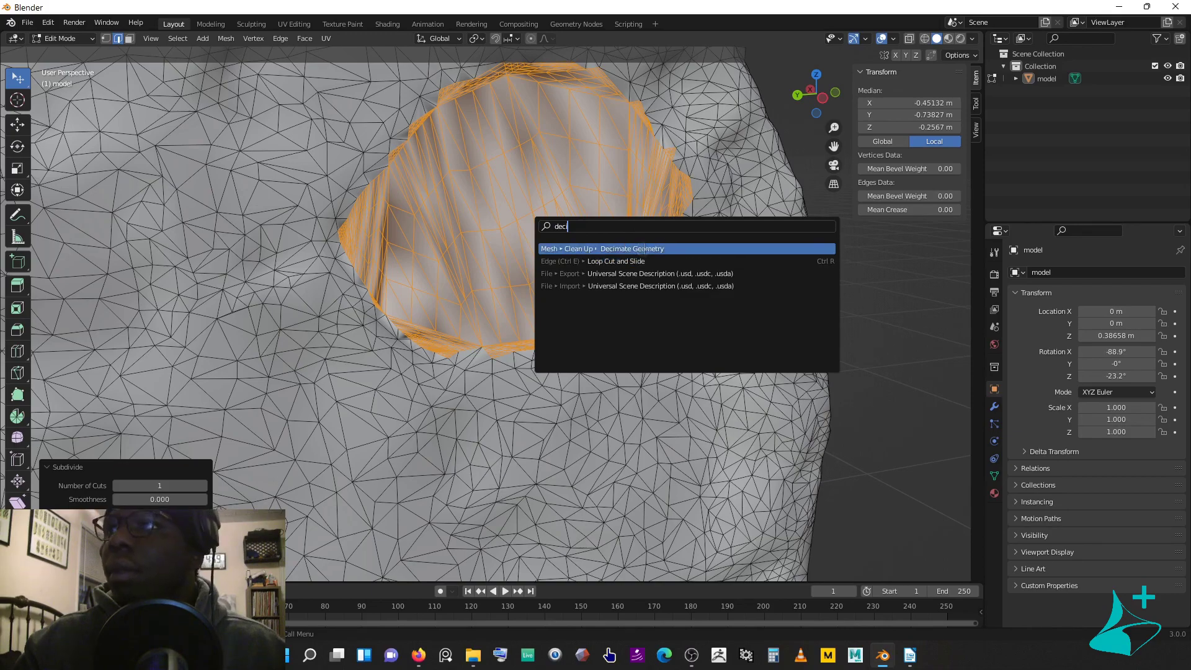
click(644, 248)
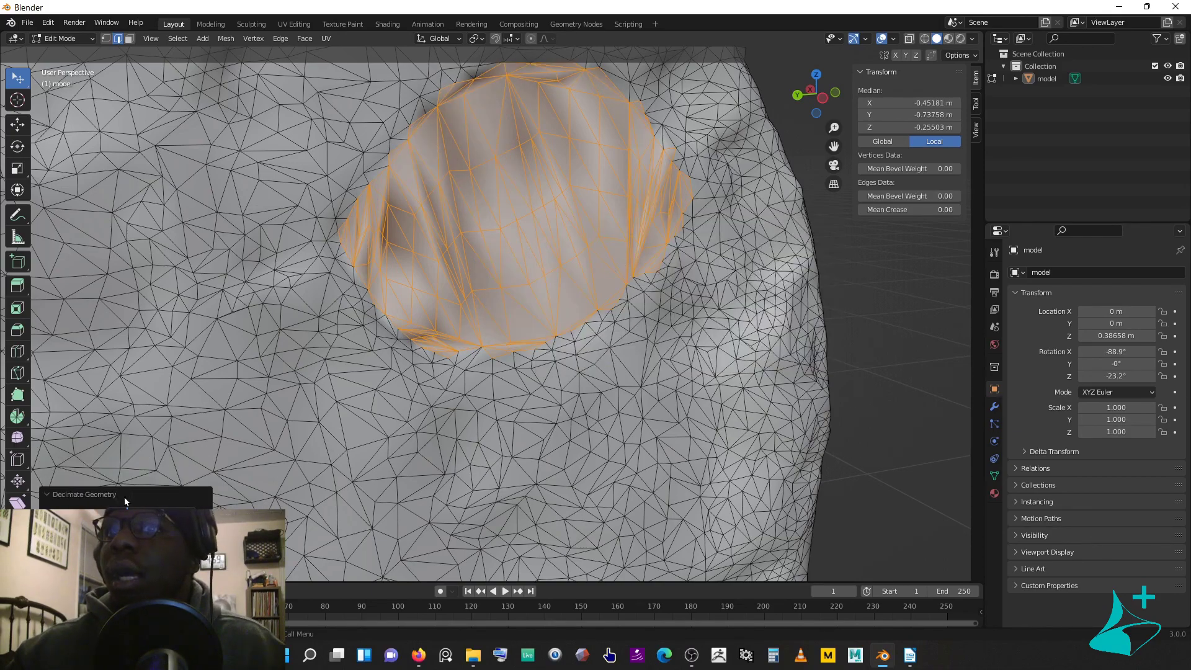
click(105, 505)
right_click(601, 300)
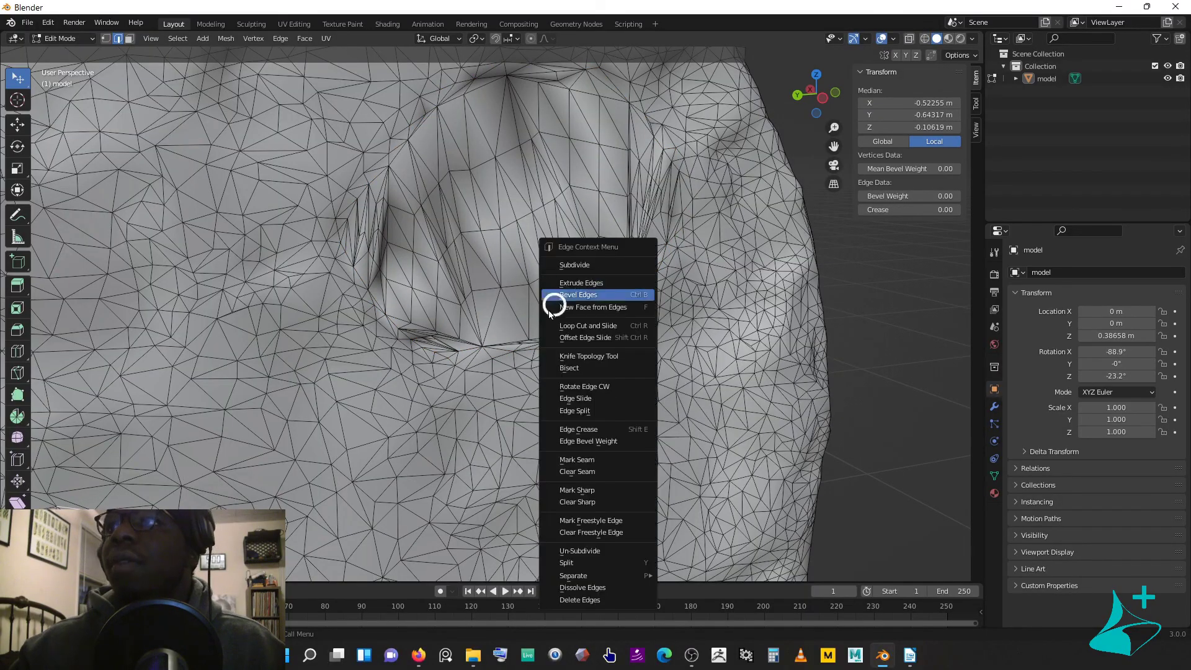
Step: Select the edge loop around the hole on the inside of the end wall and fill it with a face
scroll(430, 376, down, 4)
middle_drag(429, 376, 226, 339)
shift+middle_drag(546, 211, 597, 257)
scroll(607, 256, up, 4)
scroll(597, 256, up, 1)
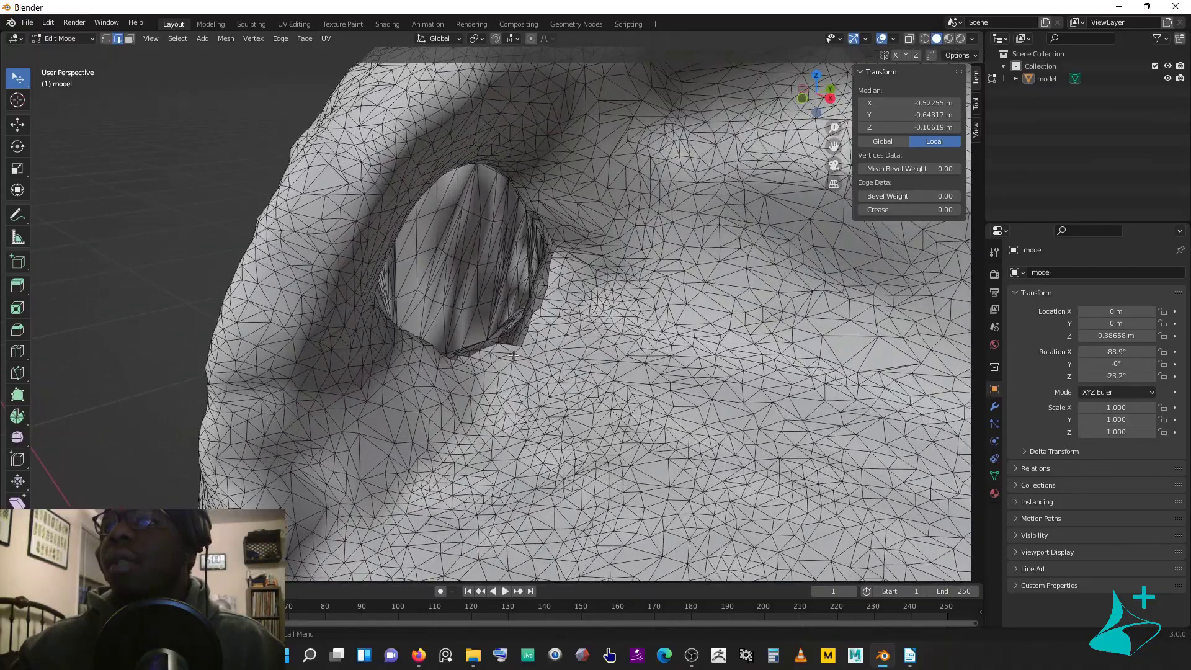
alt+click(516, 343)
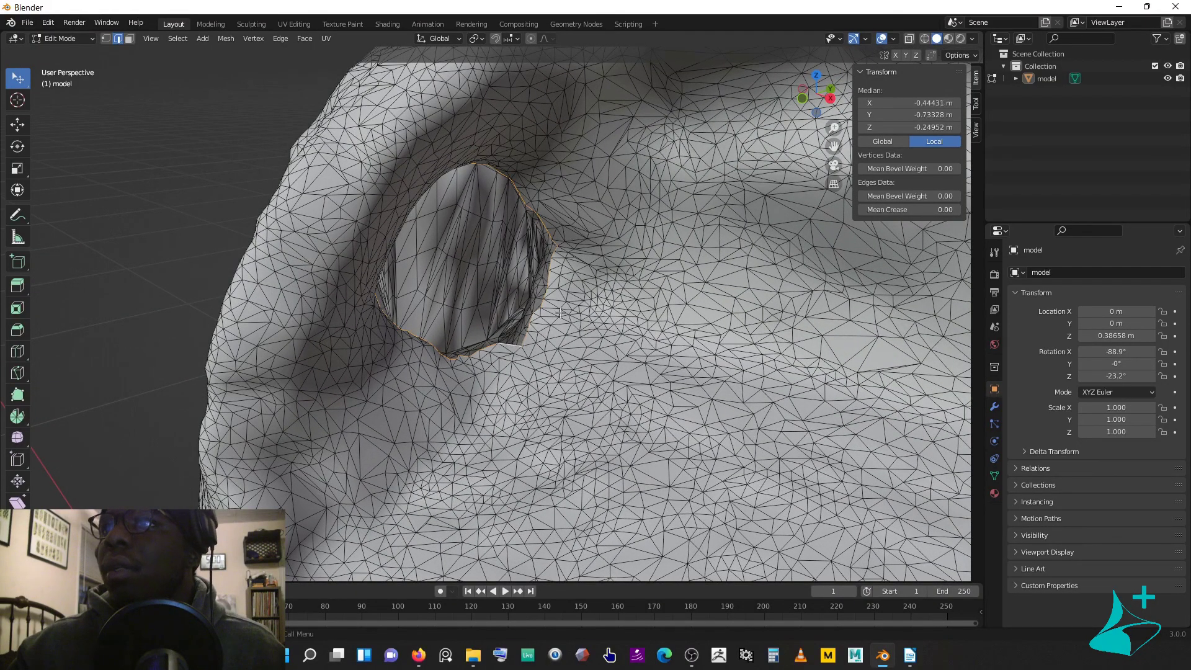
key(f)
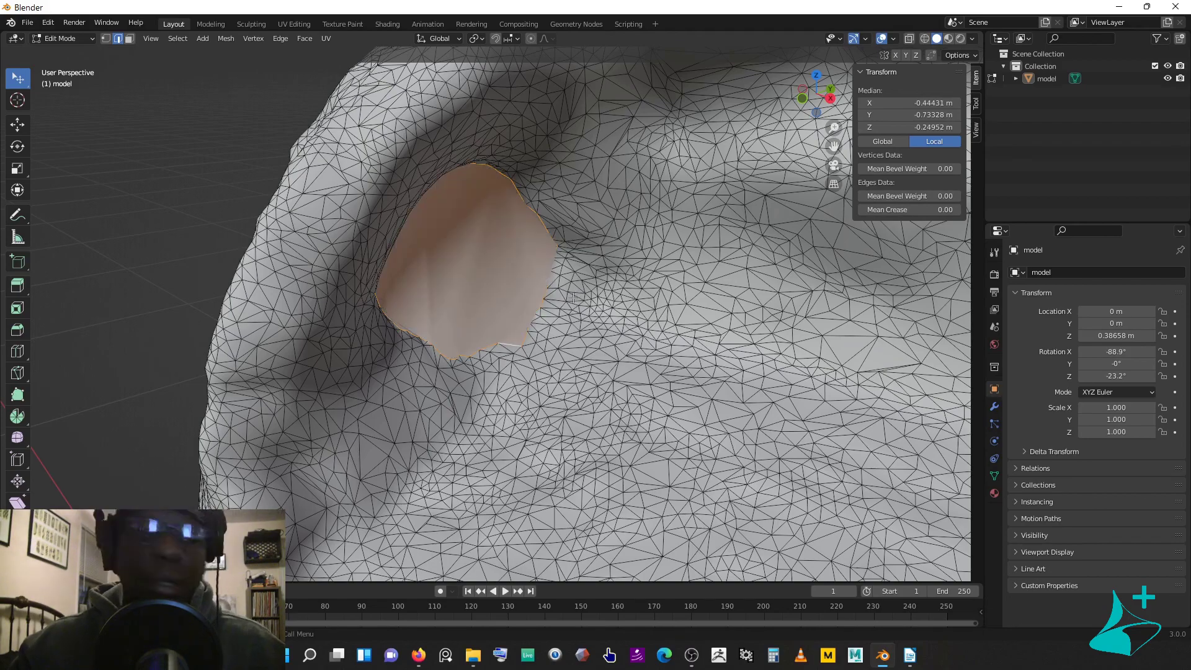
Step: Triangulate the new face on the inside of the end wall and subdivide it twice with one cut each
key(F3)
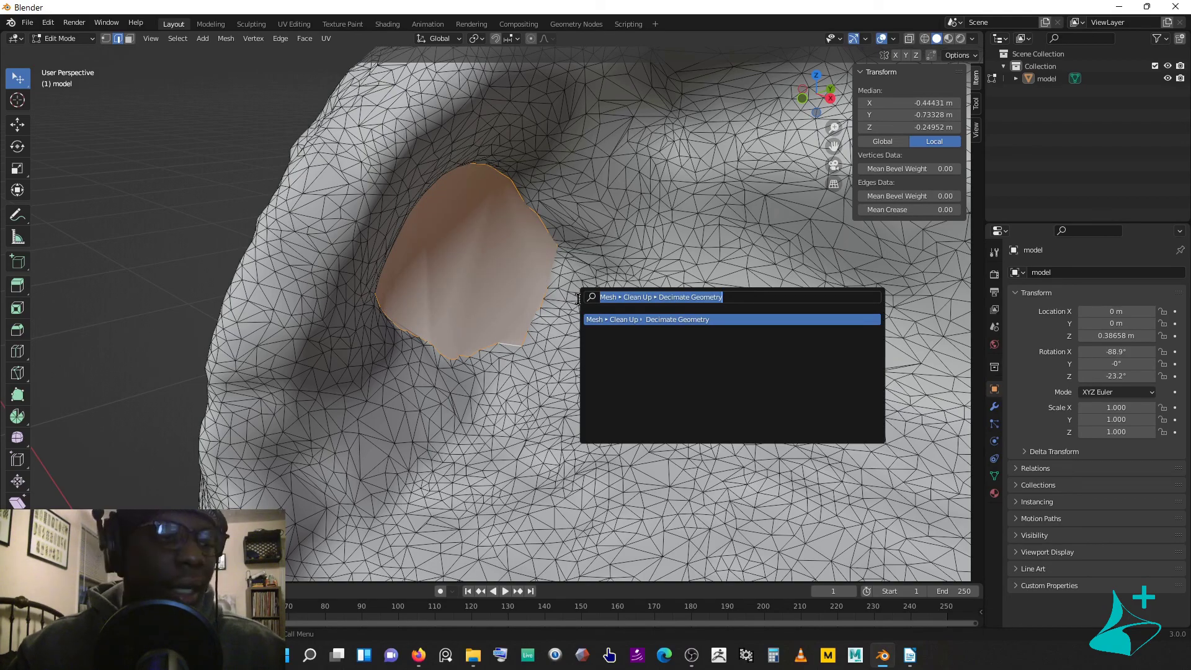
text(tra)
key(BackSpace)
text(ia)
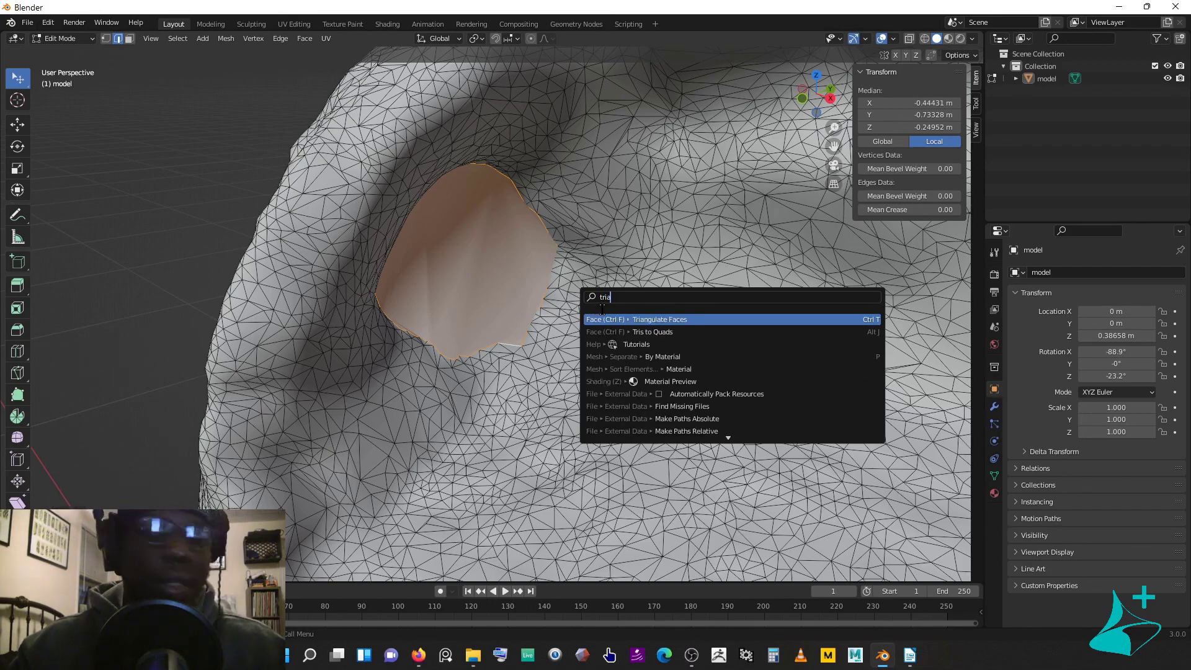
click(648, 319)
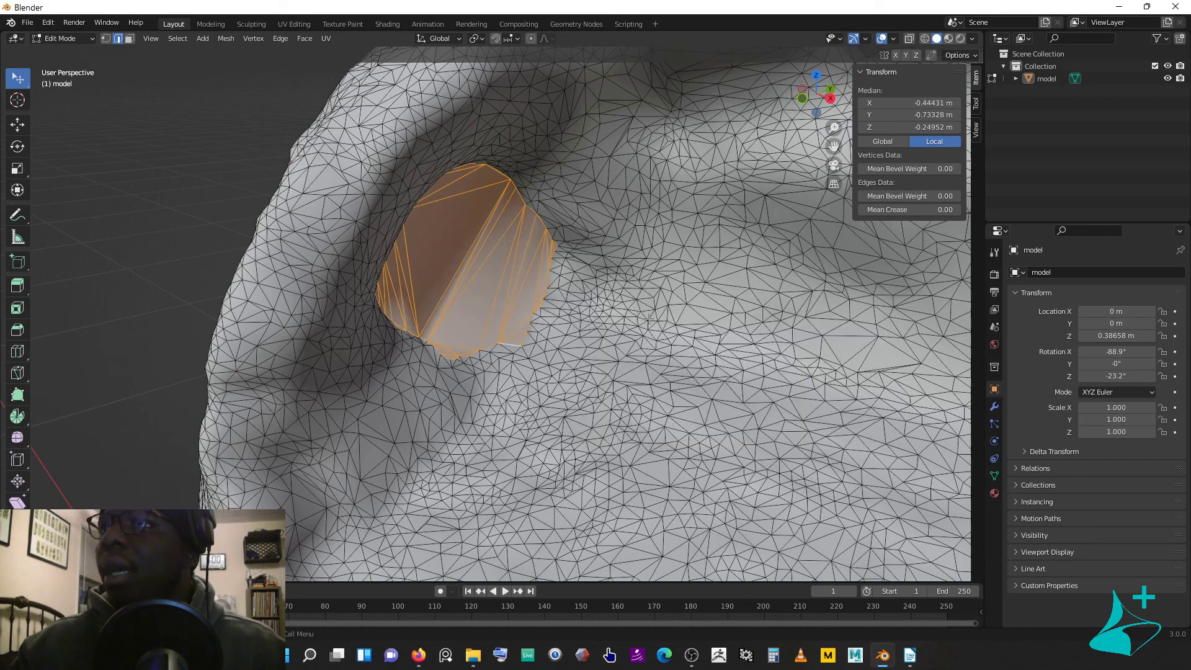
right_click(491, 260)
click(487, 257)
right_click(486, 262)
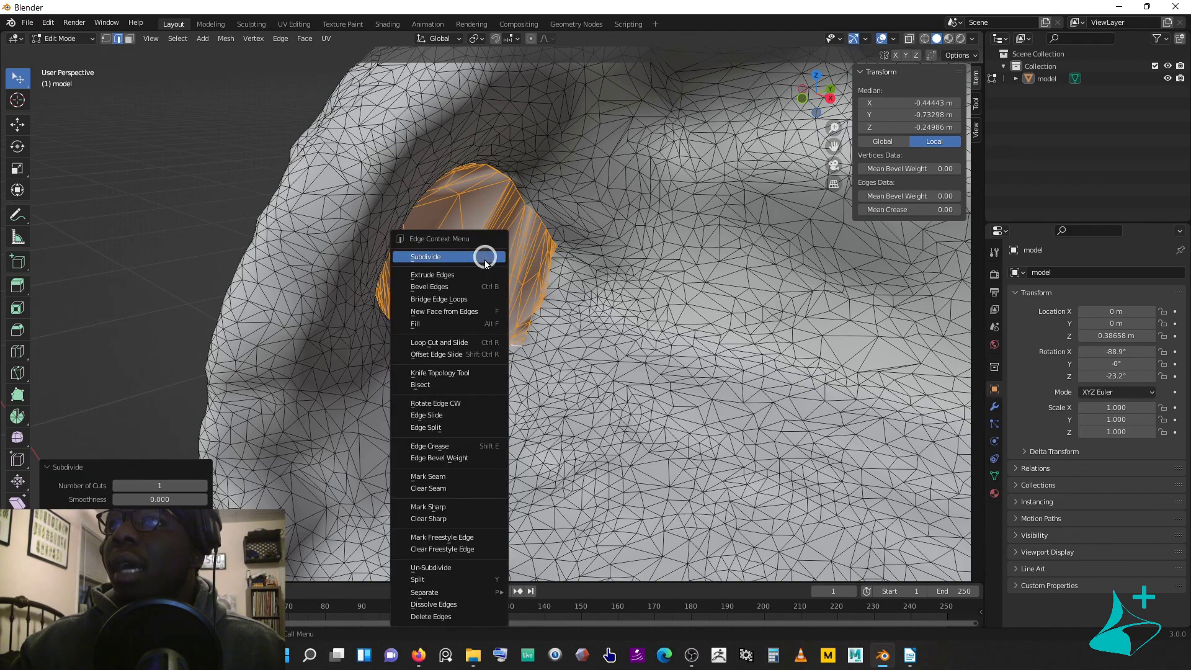
click(489, 259)
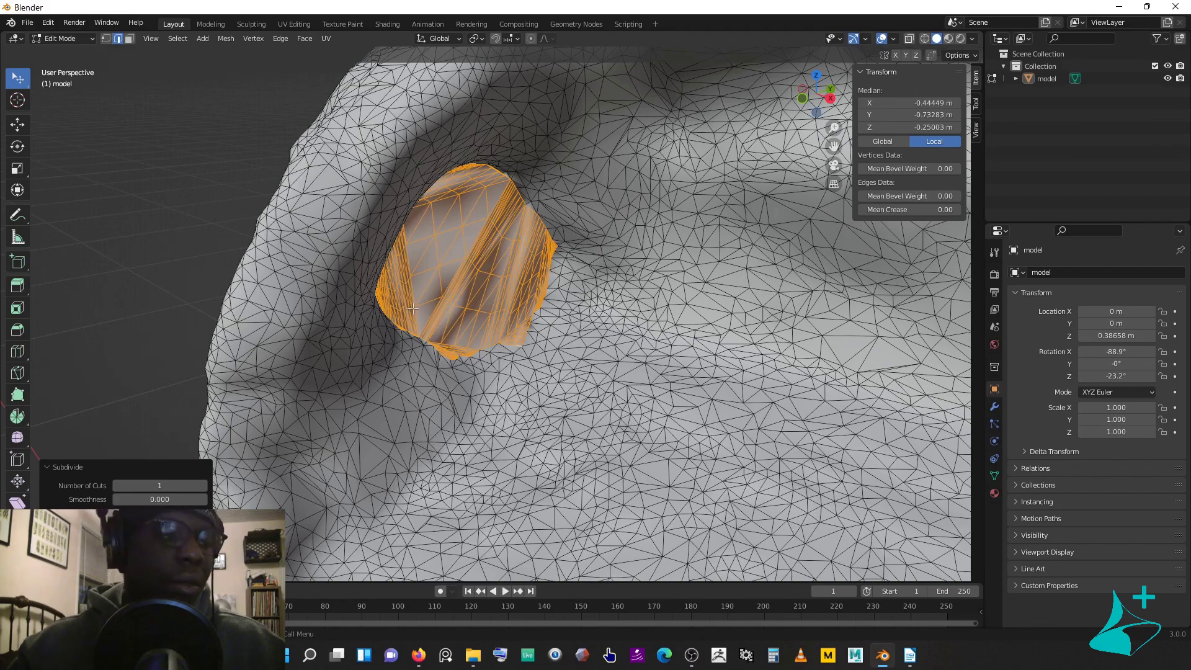
Step: Apply Decimate Geometry to the subdivided patch on the inside of the end wall, adjust the reduction and deselect the patch
key(F3)
text(deci)
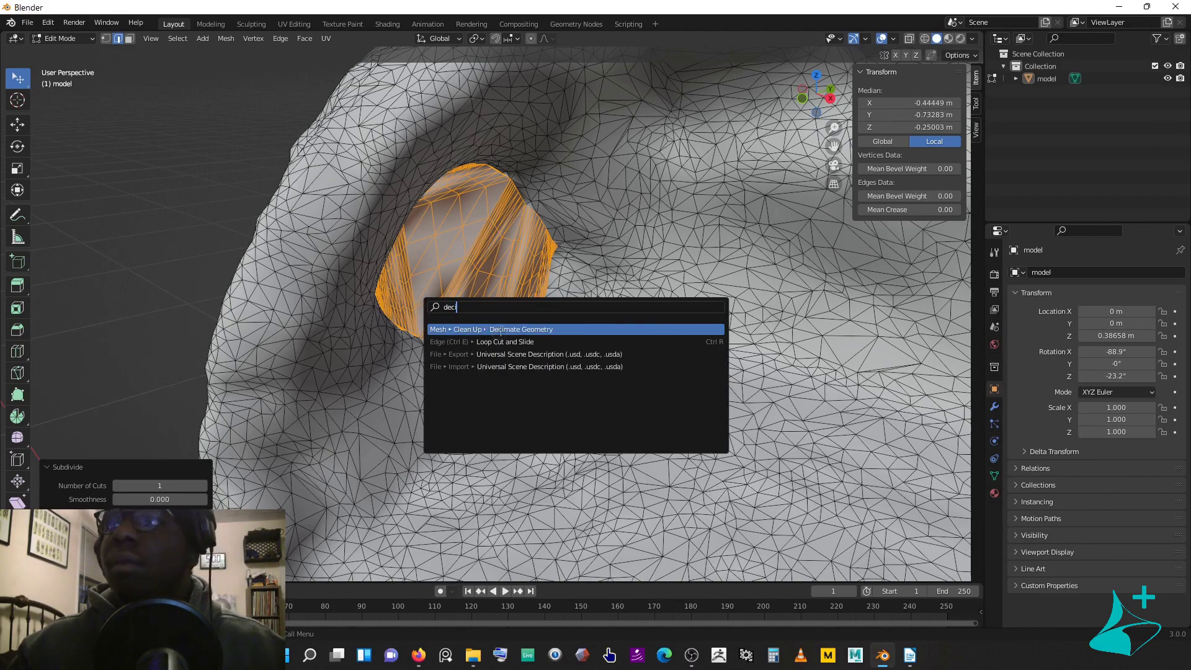
key(Return)
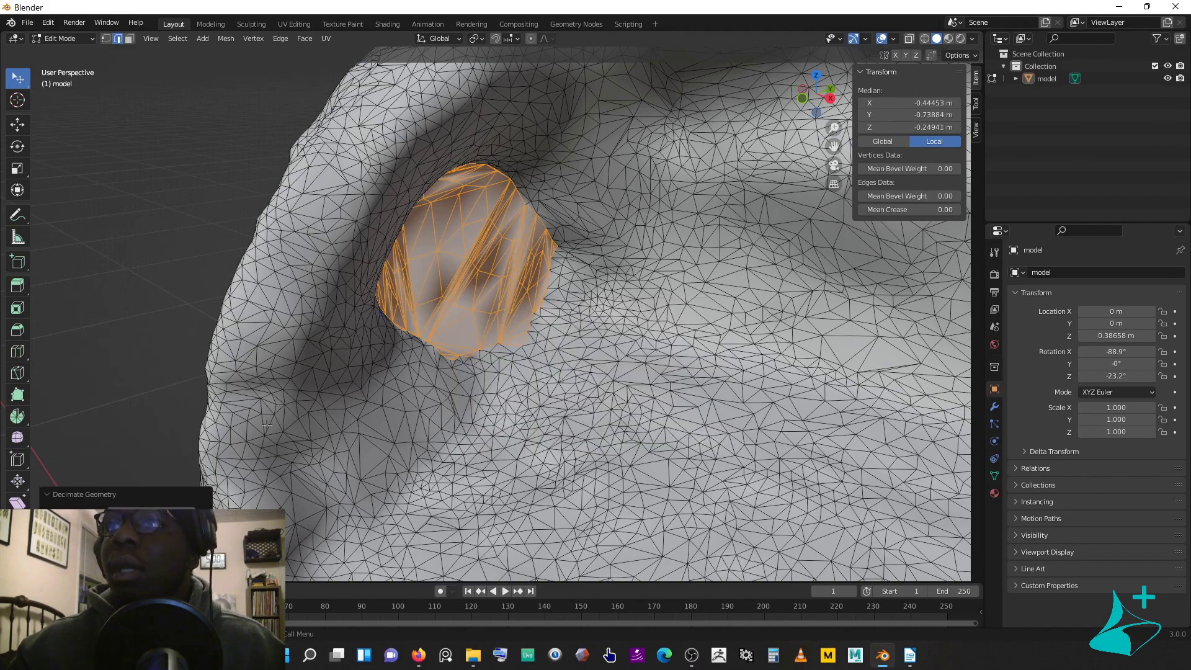
drag(155, 513, 124, 513)
key(ctrl+z)
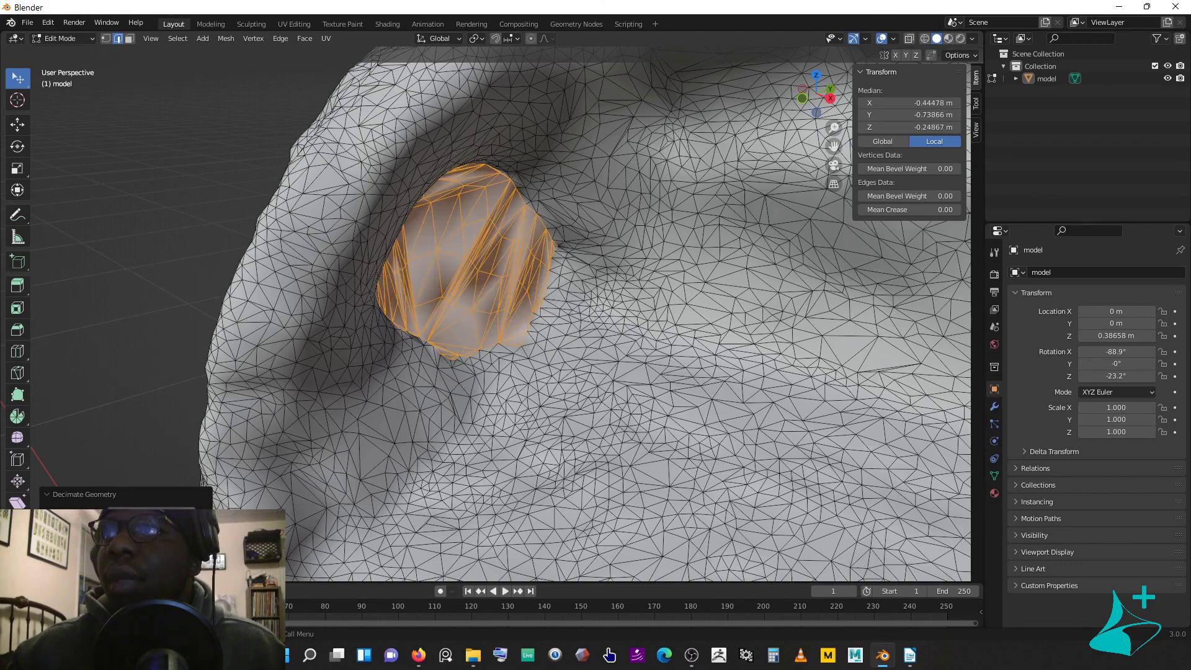
click(173, 344)
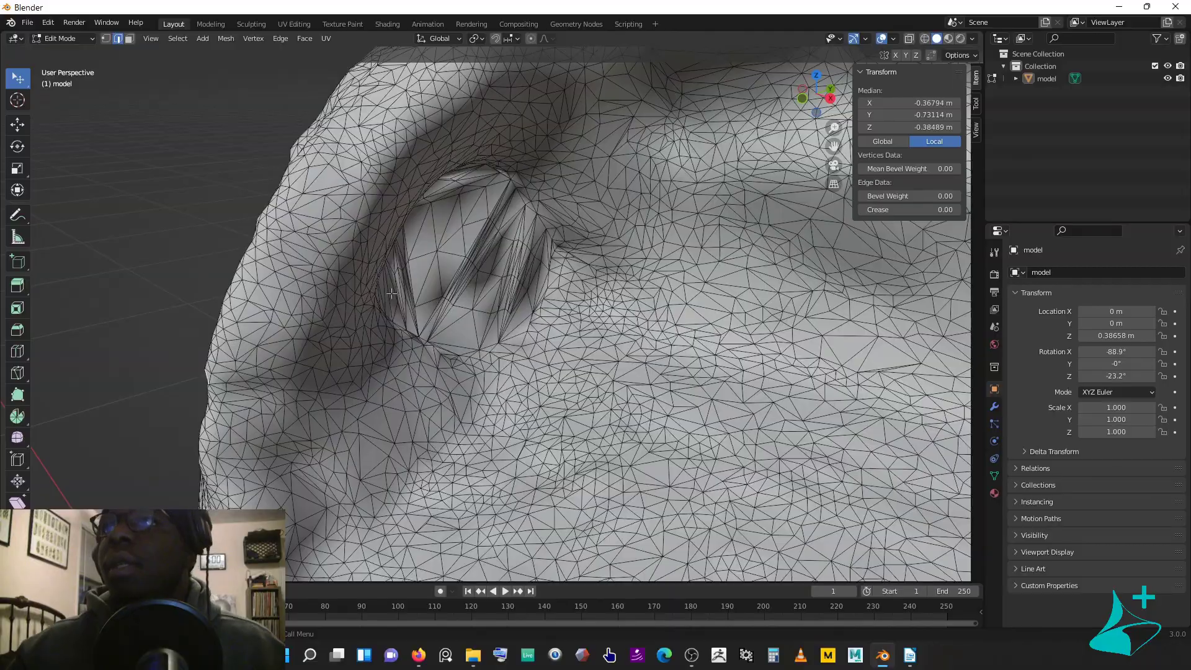
Step: Examine the whole mailbox model from several sides, first as a solid mesh and then in Material Preview with overlays hidden
scroll(241, 380, down, 4)
middle_drag(258, 409, 413, 397)
scroll(397, 415, down, 2)
shift+middle_drag(375, 443, 414, 347)
scroll(349, 353, down, 2)
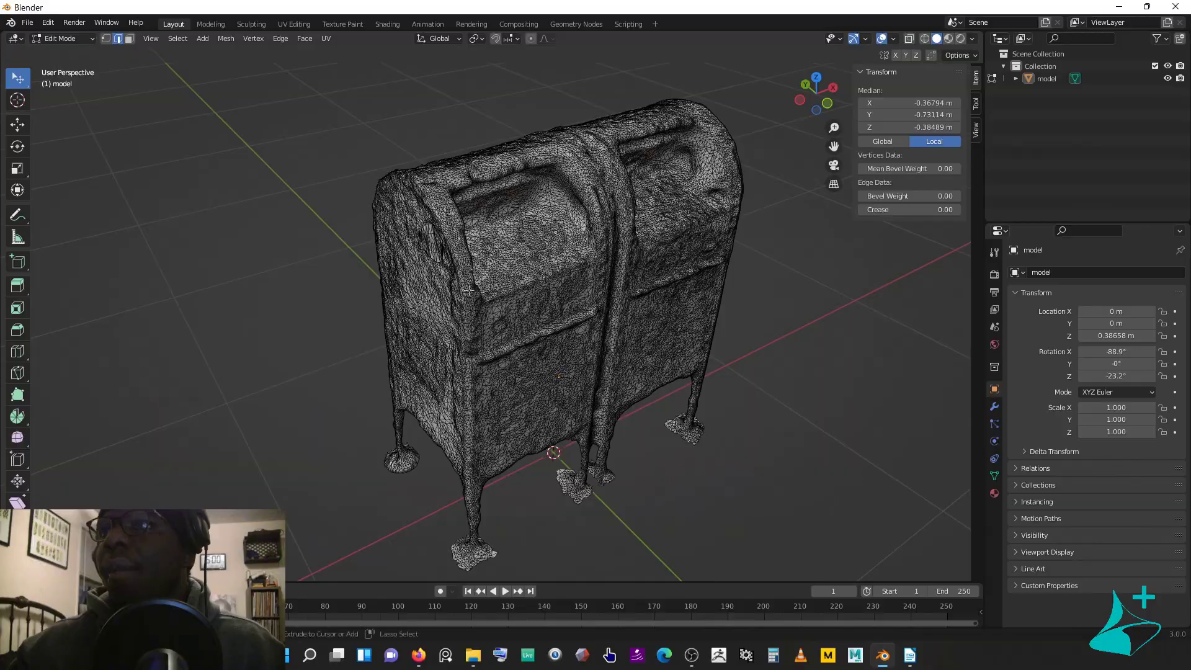
scroll(582, 247, up, 3)
shift+middle_drag(581, 248, 533, 315)
middle_drag(534, 315, 481, 310)
scroll(490, 306, down, 1)
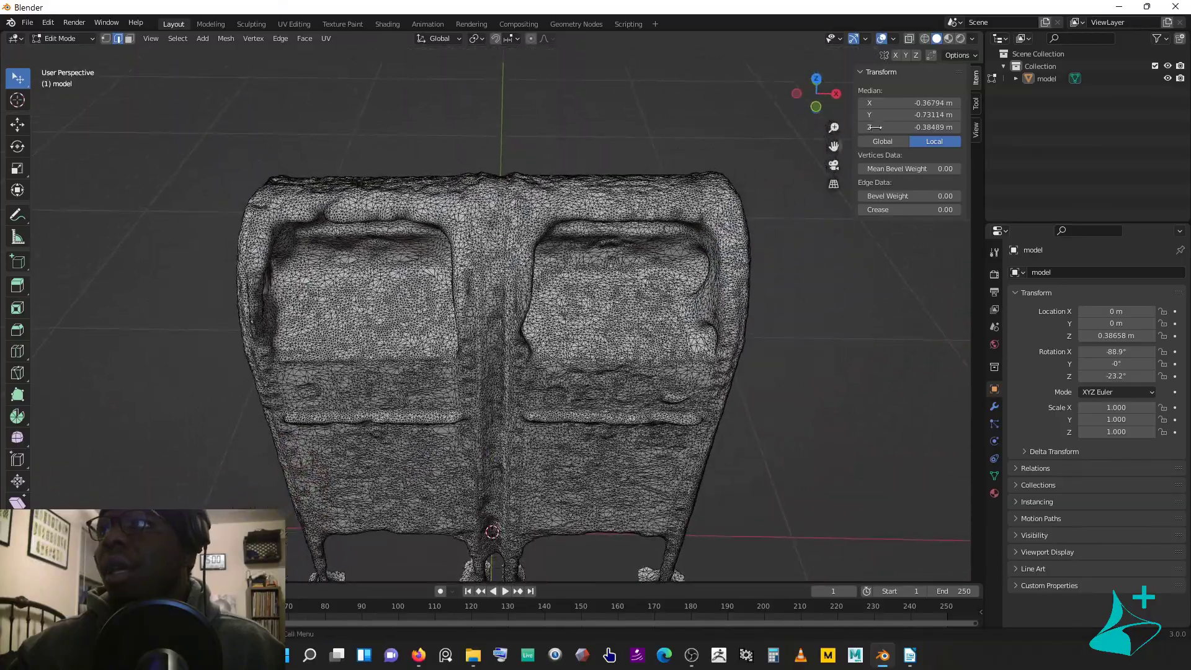
click(949, 39)
middle_drag(490, 254, 526, 256)
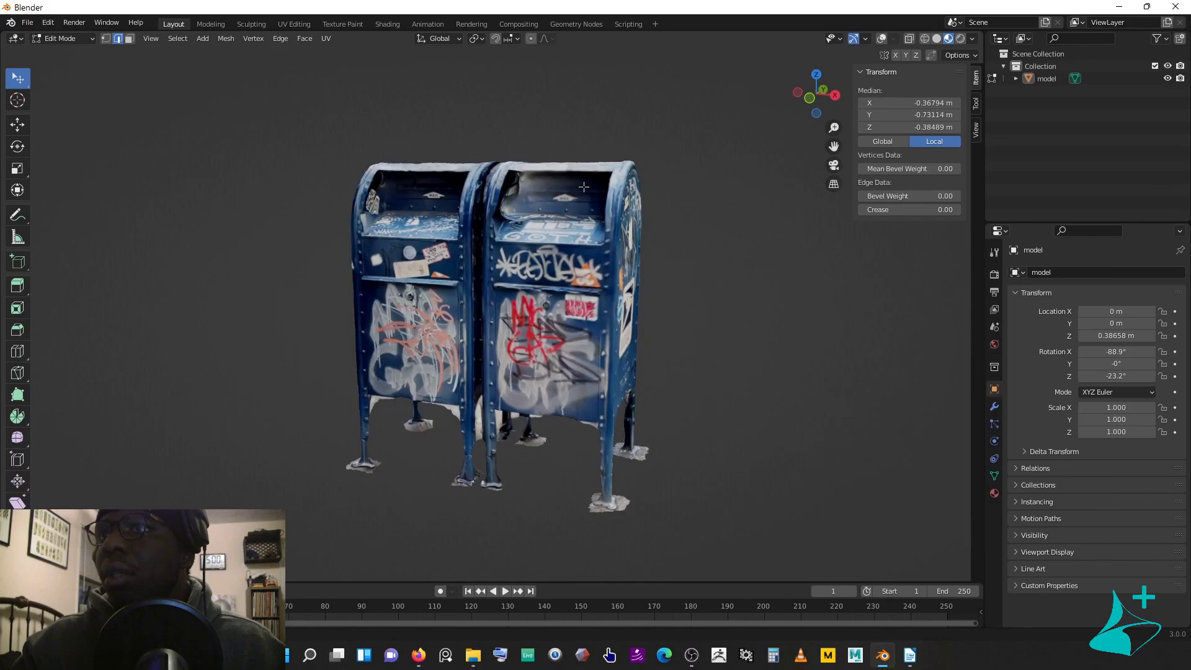
scroll(622, 175, up, 2)
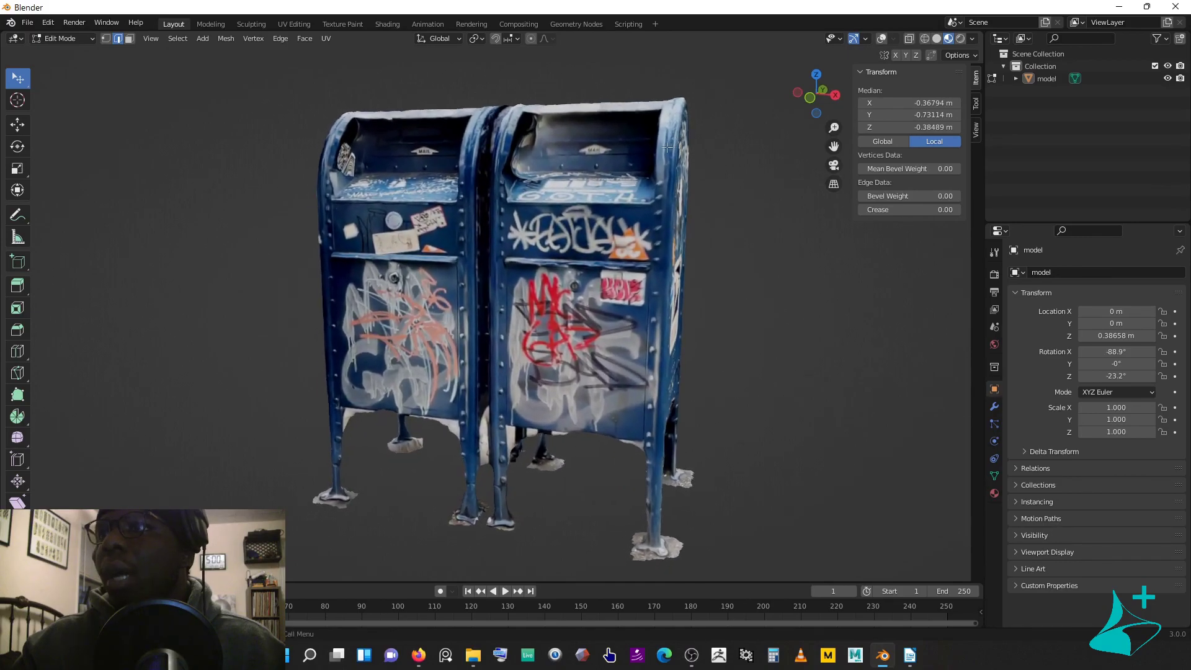
mouse_move(631, 169)
middle_down()
mouse_move(716, 160)
mouse_move(639, 175)
middle_up()
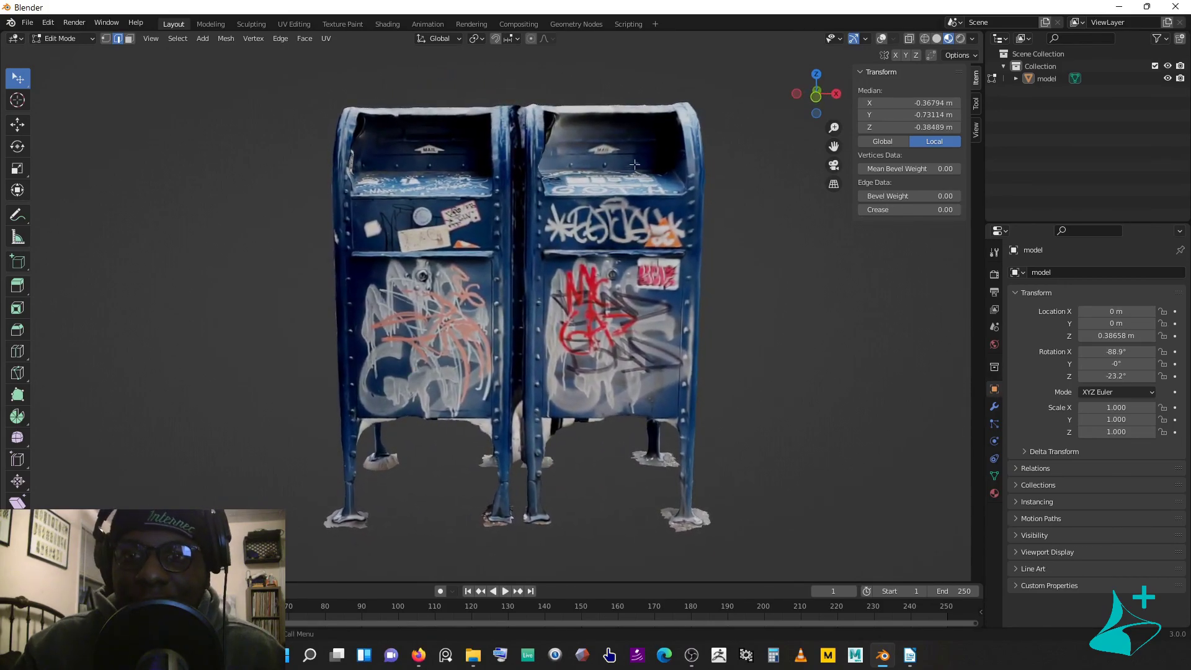